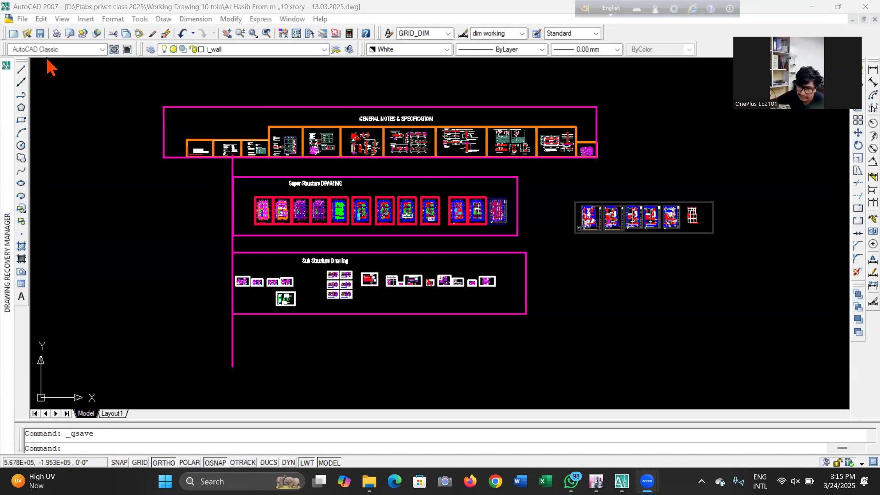
Survey the drawing's General Notes, Super Structure and Sub Structure sheet groups across the model space
{"action": "left_click", "coordinate": [85, 262]}
{"action": "left_click", "coordinate": [106, 247]}
{"action": "scroll", "coordinate": [351, 145], "scroll_direction": "up", "scroll_amount": 4}
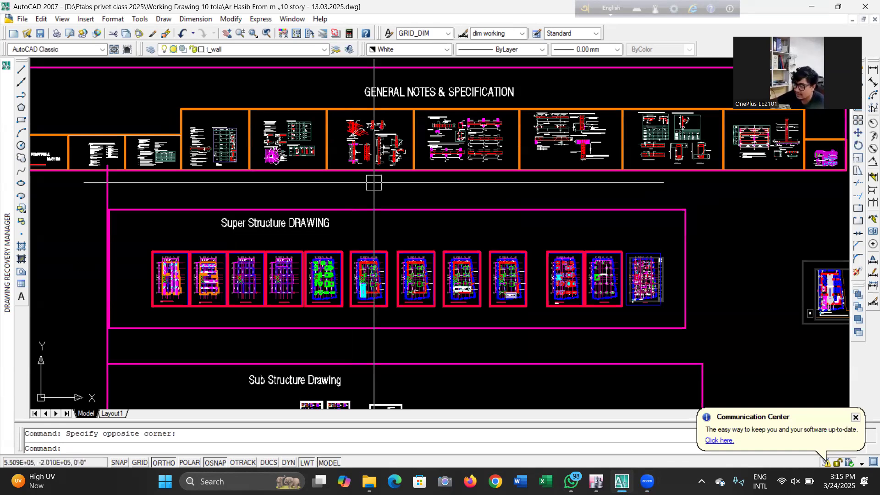
{"action": "scroll", "coordinate": [374, 182], "scroll_direction": "down", "scroll_amount": 2}
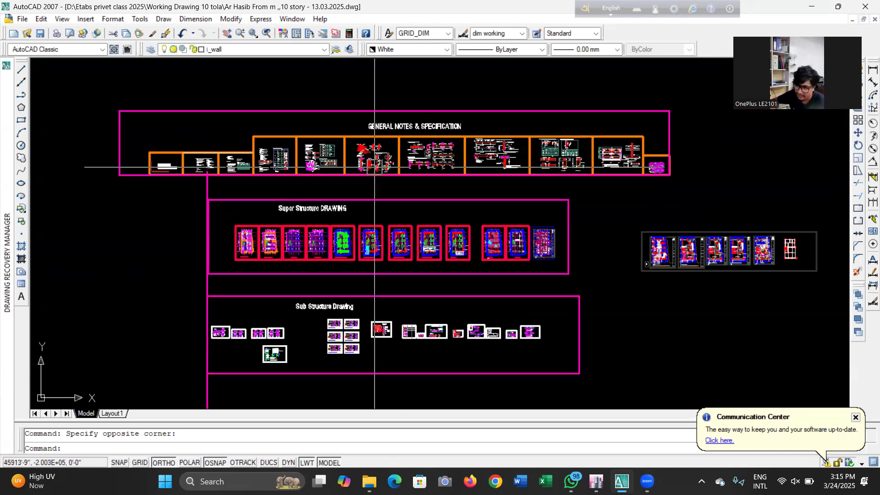
{"action": "scroll", "coordinate": [334, 238], "scroll_direction": "up", "scroll_amount": 3}
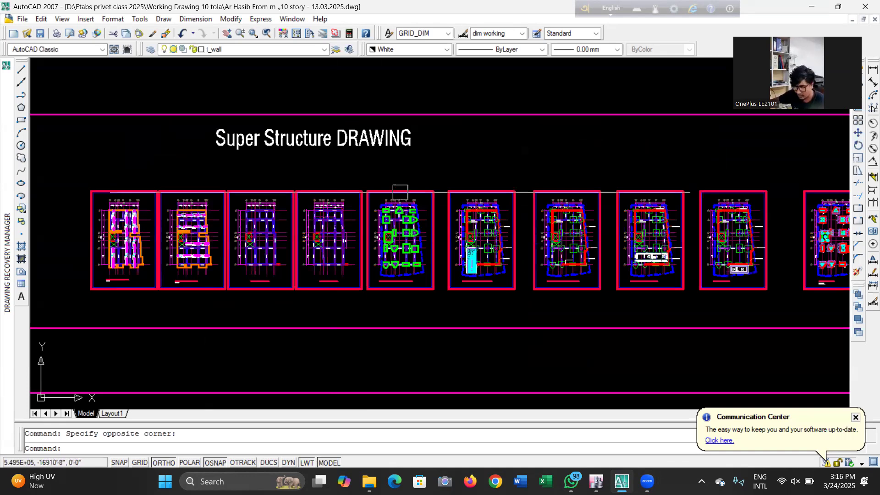
{"action": "scroll", "coordinate": [335, 208], "scroll_direction": "down", "scroll_amount": 2}
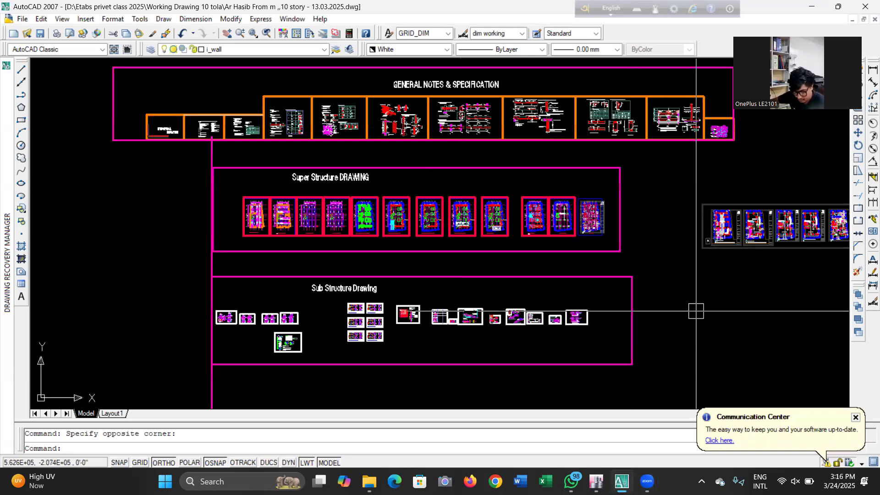
{"action": "scroll", "coordinate": [398, 274], "scroll_direction": "down", "scroll_amount": 5}
{"action": "scroll", "coordinate": [403, 271], "scroll_direction": "up", "scroll_amount": 4}
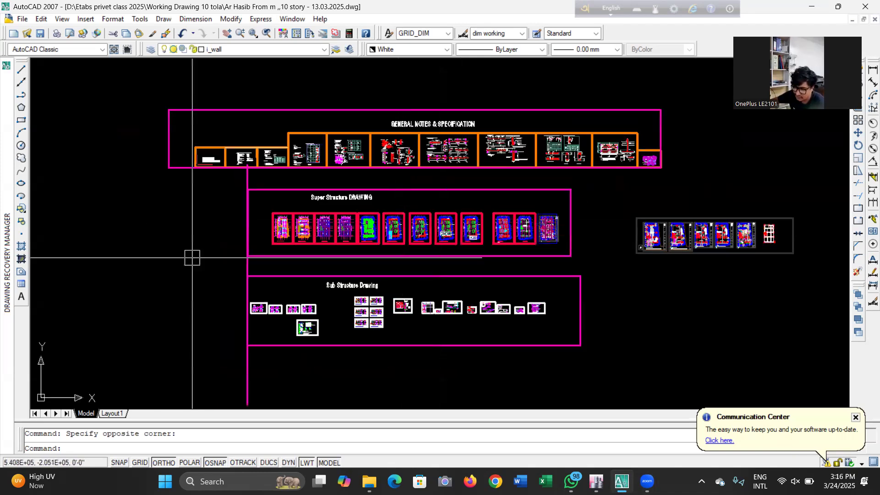
{"action": "scroll", "coordinate": [261, 229], "scroll_direction": "up", "scroll_amount": 3}
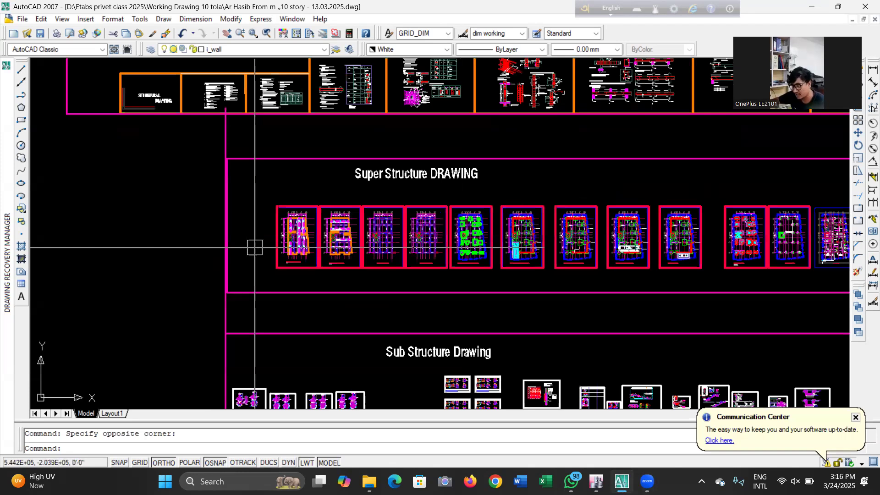
{"action": "scroll", "coordinate": [327, 186], "scroll_direction": "up", "scroll_amount": 2}
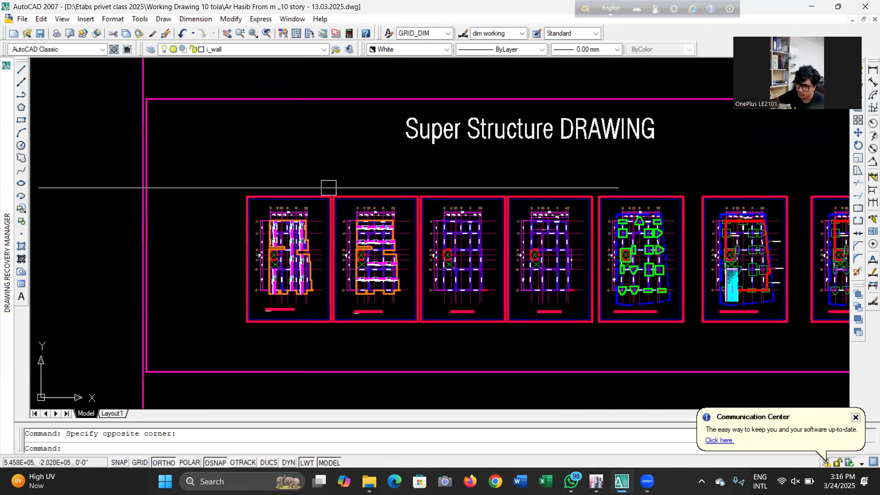
Zoom into the basement grade beam and retaining wall layout sheets to examine their details
{"action": "scroll", "coordinate": [325, 174], "scroll_direction": "down", "scroll_amount": 1}
{"action": "scroll", "coordinate": [599, 226], "scroll_direction": "up", "scroll_amount": 5}
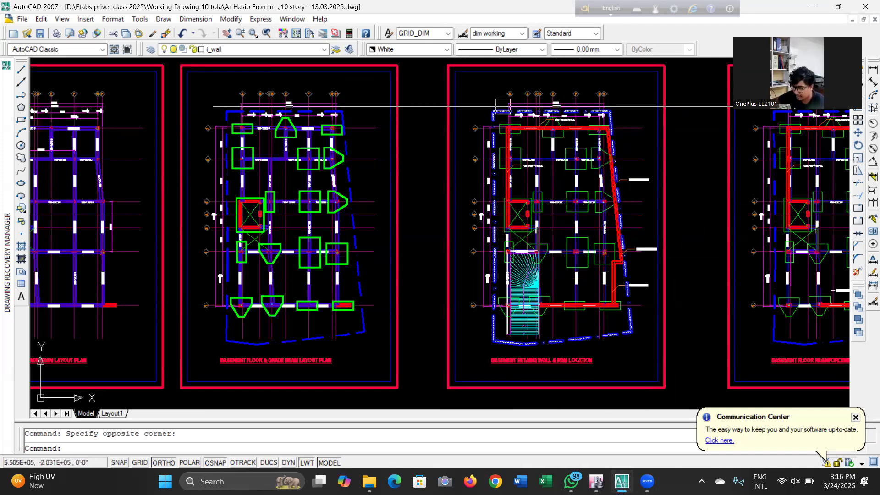
{"action": "scroll", "coordinate": [552, 257], "scroll_direction": "down", "scroll_amount": 2}
{"action": "scroll", "coordinate": [550, 271], "scroll_direction": "up", "scroll_amount": 5}
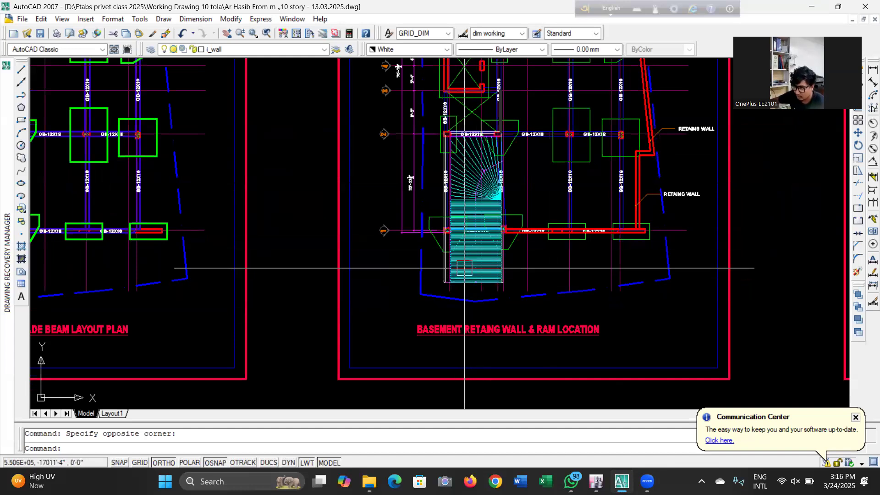
{"action": "scroll", "coordinate": [462, 273], "scroll_direction": "down", "scroll_amount": 7}
{"action": "scroll", "coordinate": [463, 273], "scroll_direction": "up", "scroll_amount": 4}
{"action": "scroll", "coordinate": [500, 321], "scroll_direction": "up", "scroll_amount": 4}
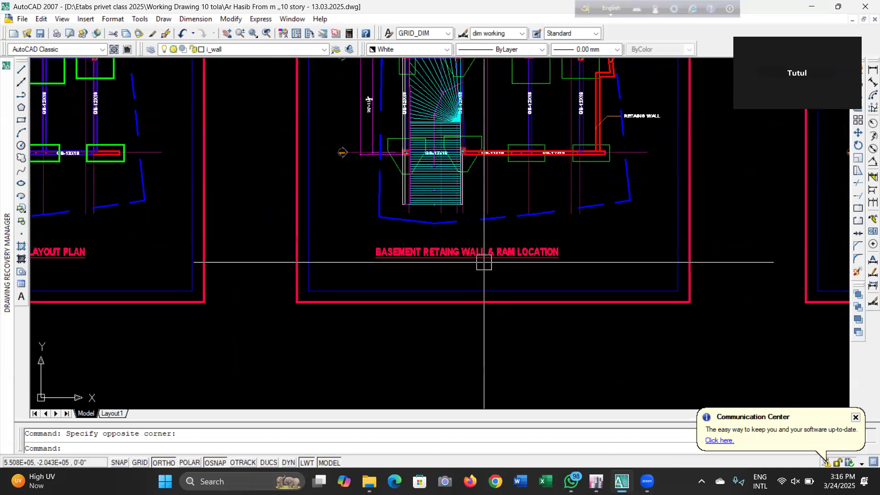
{"action": "scroll", "coordinate": [408, 269], "scroll_direction": "down", "scroll_amount": 6}
{"action": "scroll", "coordinate": [408, 269], "scroll_direction": "down", "scroll_amount": 3}
{"action": "scroll", "coordinate": [409, 269], "scroll_direction": "up", "scroll_amount": 3}
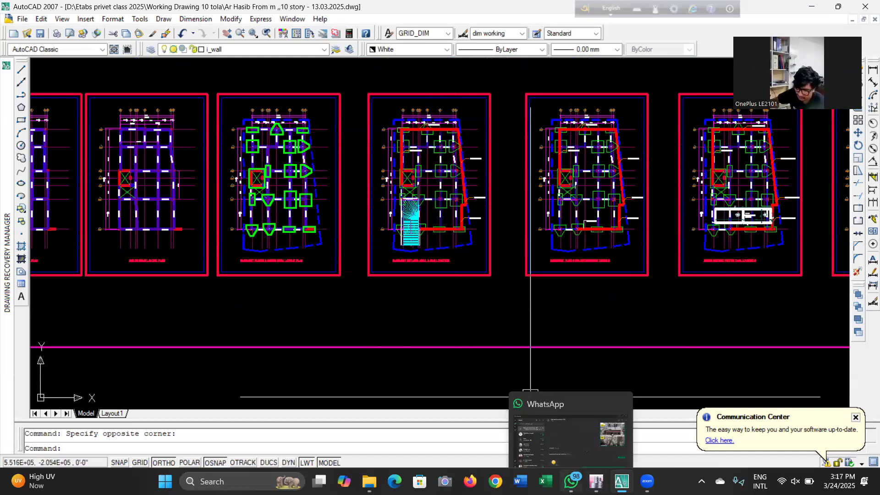
Switch to WhatsApp and open the architect's chat containing the shared structural drawing file
{"action": "left_click", "coordinate": [581, 444]}
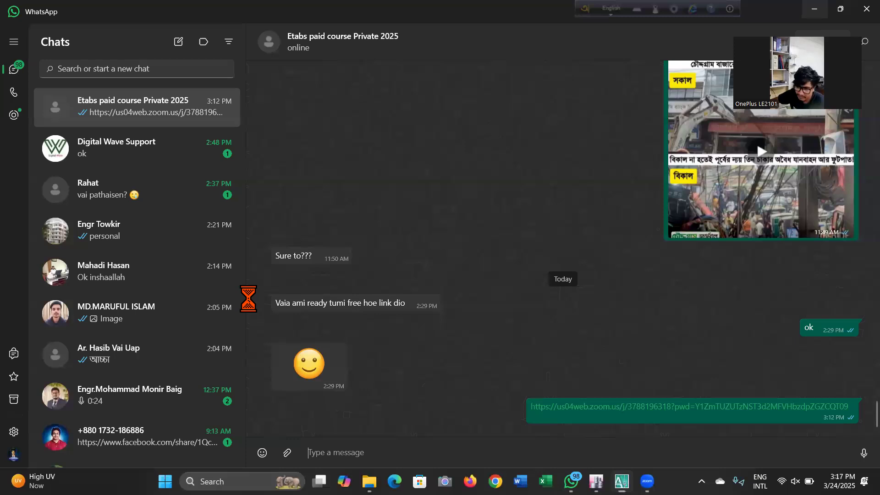
{"action": "scroll", "coordinate": [163, 302], "scroll_direction": "down", "scroll_amount": 2}
{"action": "scroll", "coordinate": [164, 339], "scroll_direction": "down", "scroll_amount": 5}
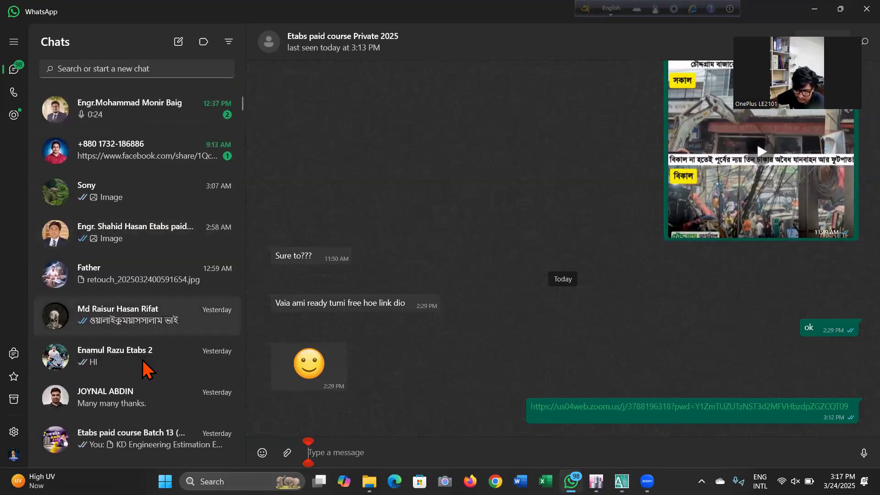
{"action": "scroll", "coordinate": [146, 367], "scroll_direction": "up", "scroll_amount": 6}
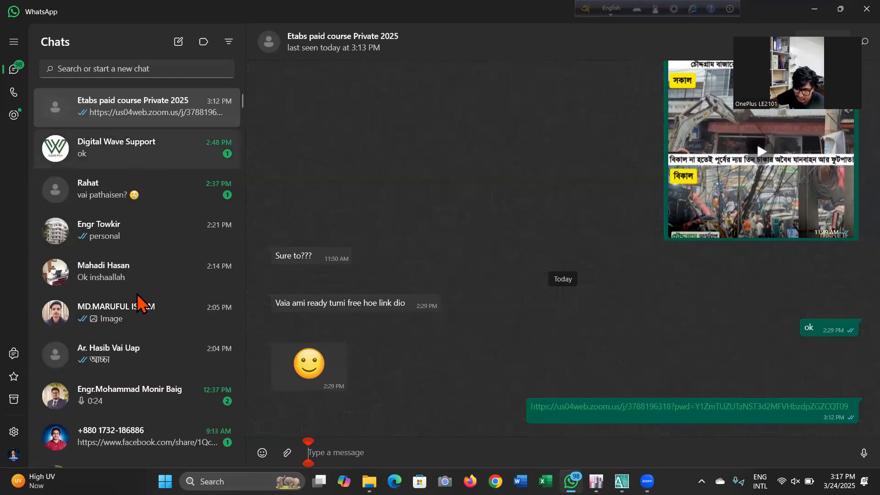
{"action": "scroll", "coordinate": [145, 294], "scroll_direction": "down", "scroll_amount": 2}
{"action": "left_click", "coordinate": [144, 306]}
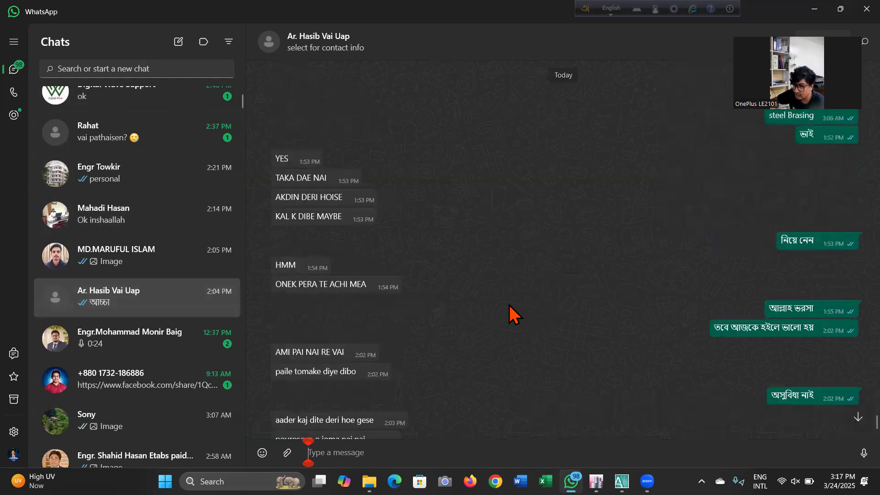
{"action": "scroll", "coordinate": [513, 314], "scroll_direction": "up", "scroll_amount": 5}
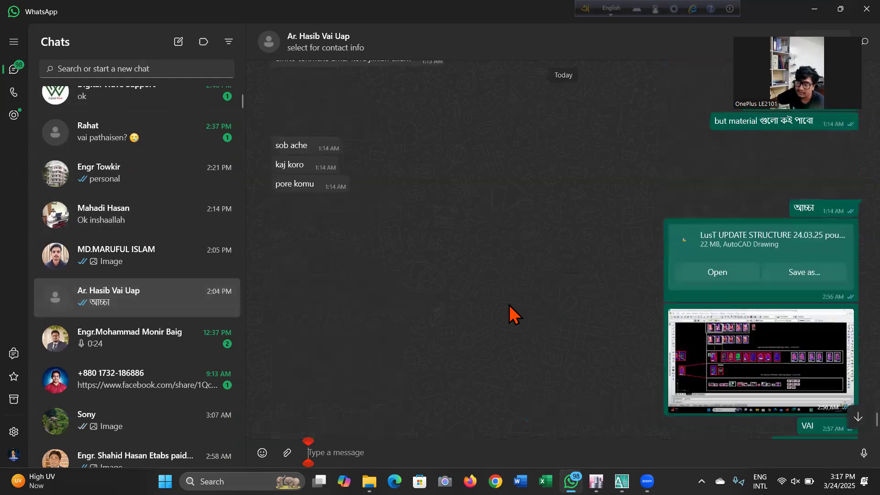
Save the LusT UPDATE STRUCTURE 24.03.25 attachment into D:\Etabs privet class 2025\Working Drawing 10 tola
{"action": "left_click", "coordinate": [807, 275]}
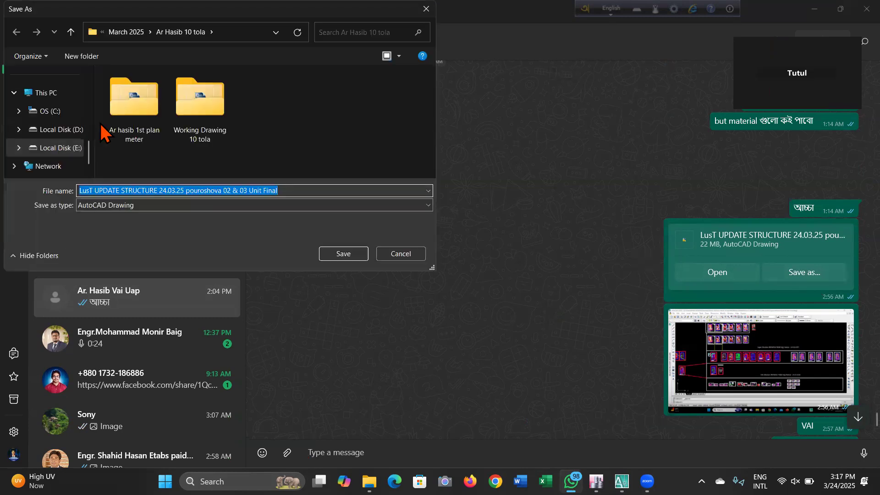
{"action": "left_click", "coordinate": [59, 130]}
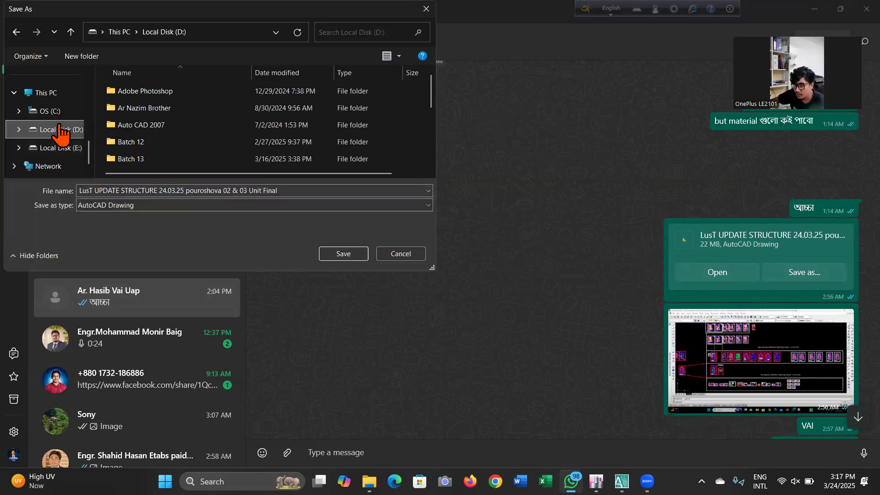
{"action": "scroll", "coordinate": [162, 131], "scroll_direction": "down", "scroll_amount": 5}
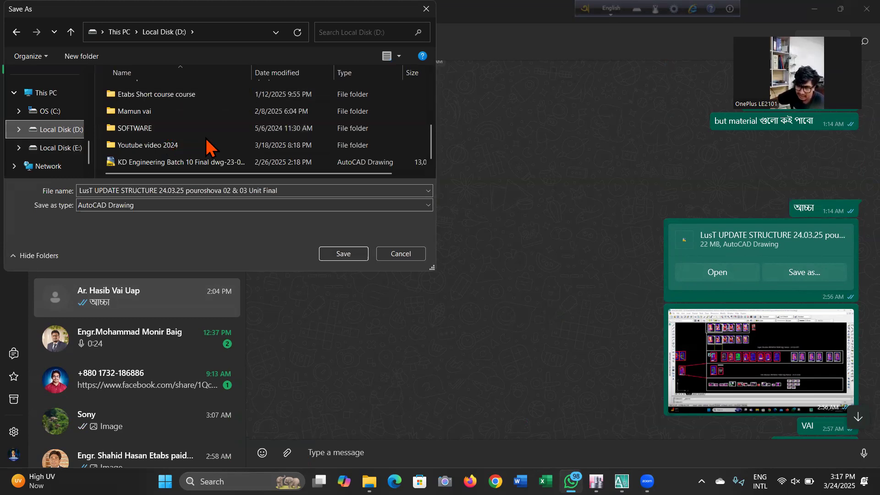
{"action": "scroll", "coordinate": [206, 146], "scroll_direction": "up", "scroll_amount": 1}
{"action": "double_click", "coordinate": [197, 122]}
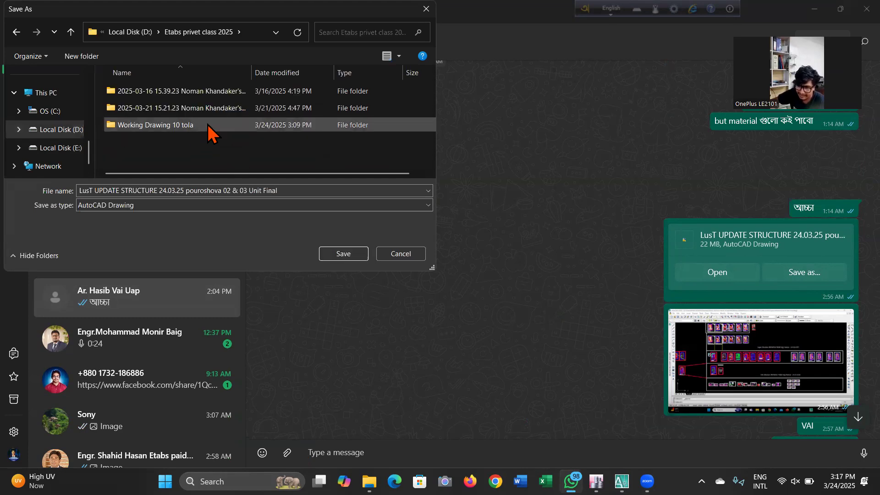
{"action": "left_click", "coordinate": [207, 131]}
{"action": "left_click", "coordinate": [342, 255]}
{"action": "left_click", "coordinate": [339, 256]}
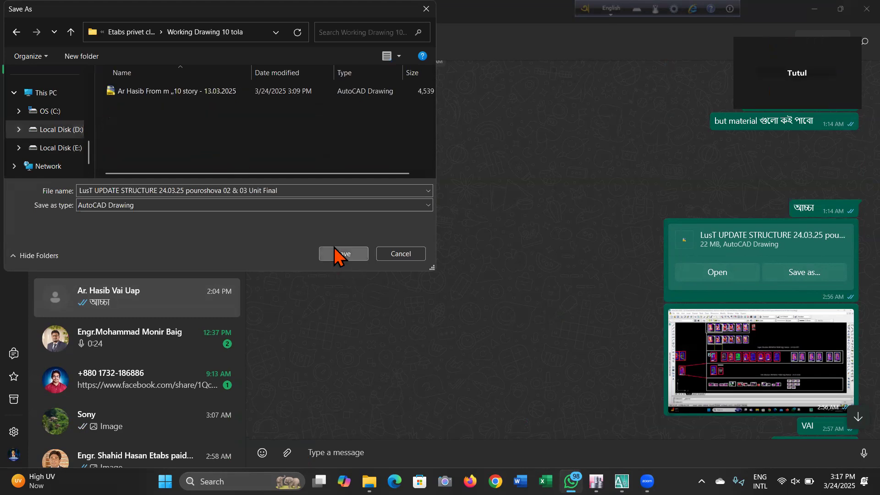
Minimize the open windows and browse This PC to Local Disk (D:) in File Explorer
{"action": "left_click", "coordinate": [812, 9]}
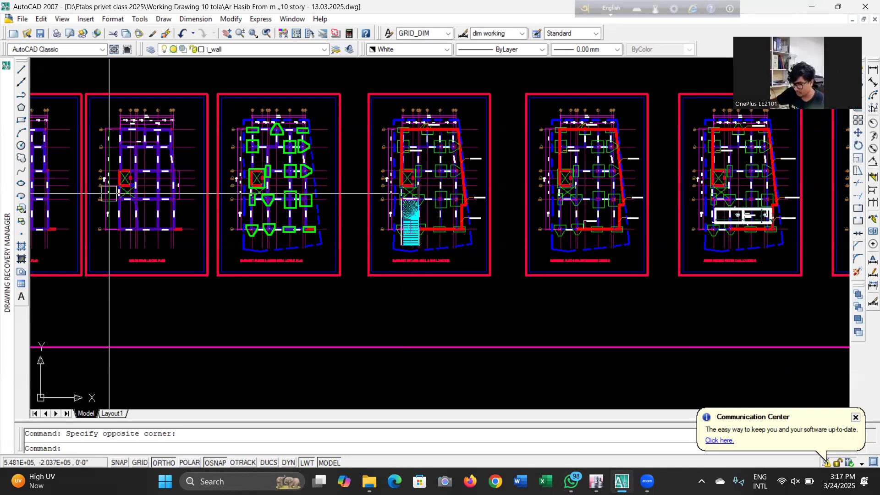
{"action": "left_click", "coordinate": [811, 7]}
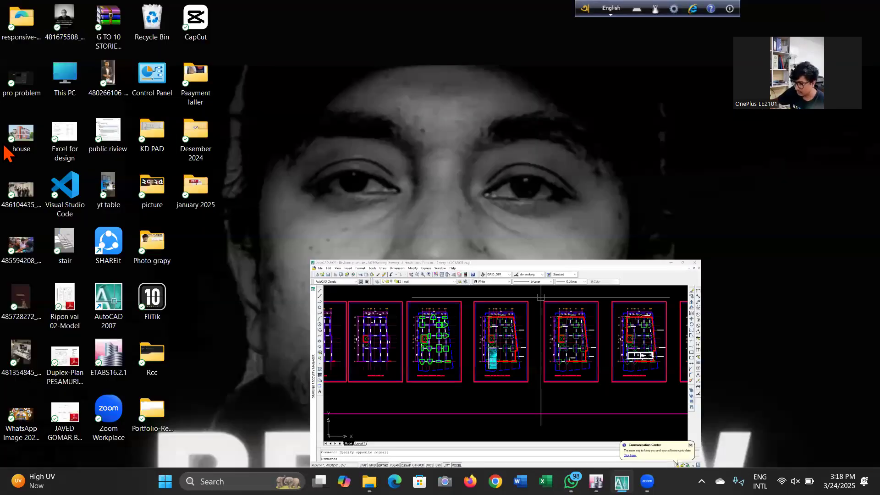
{"action": "double_click", "coordinate": [65, 75]}
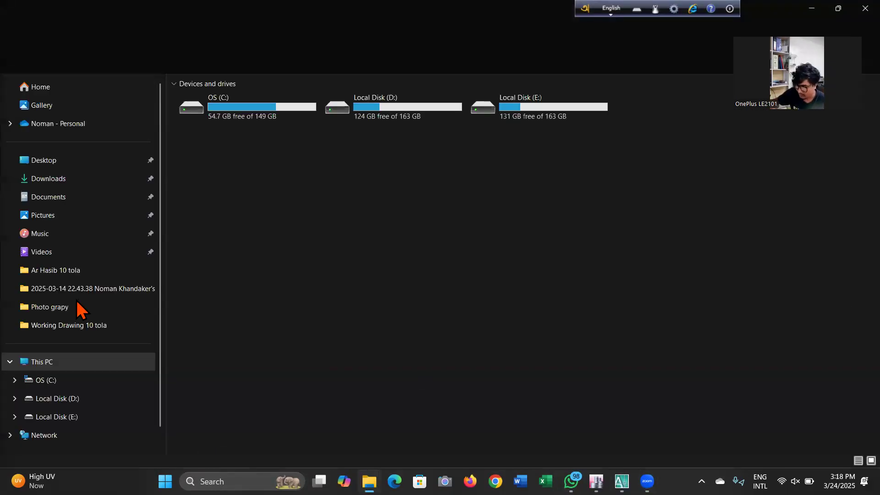
{"action": "left_click", "coordinate": [78, 399]}
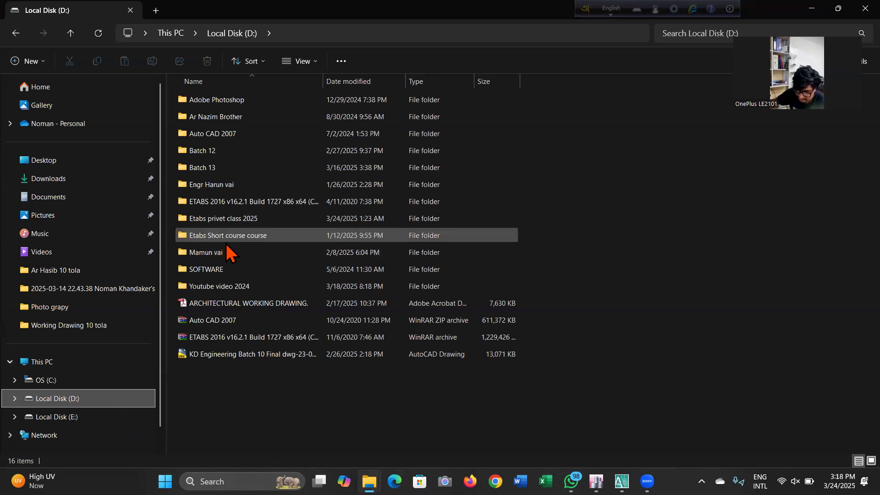
{"action": "double_click", "coordinate": [248, 235]}
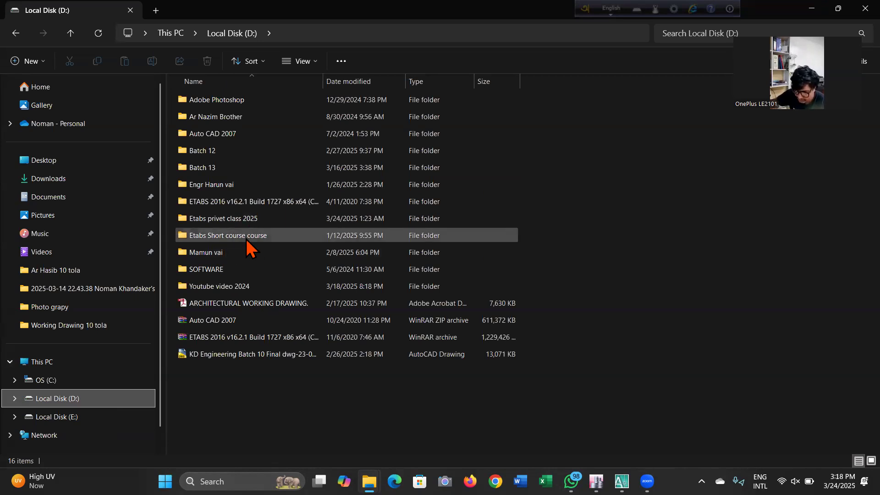
{"action": "left_click", "coordinate": [19, 36]}
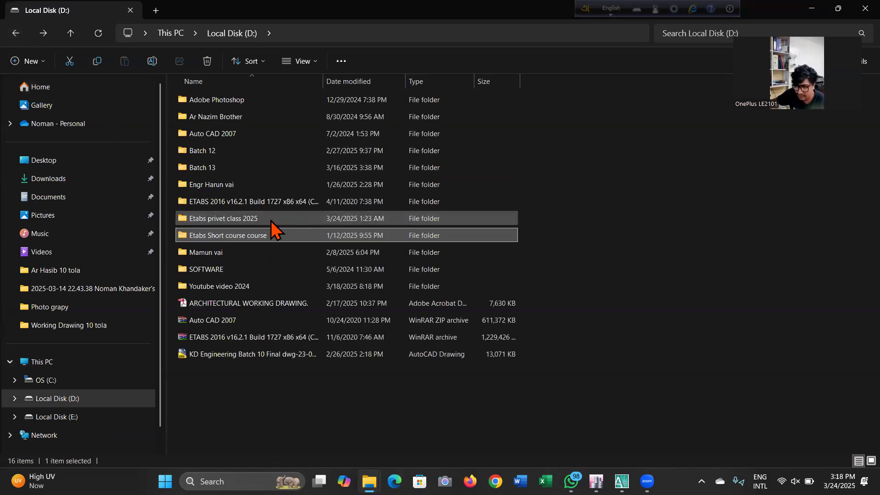
Open the LusT UPDATE STRUCTURE drawing from the Working Drawing 10 tola folder, dismissing the proxy information notice
{"action": "double_click", "coordinate": [272, 225]}
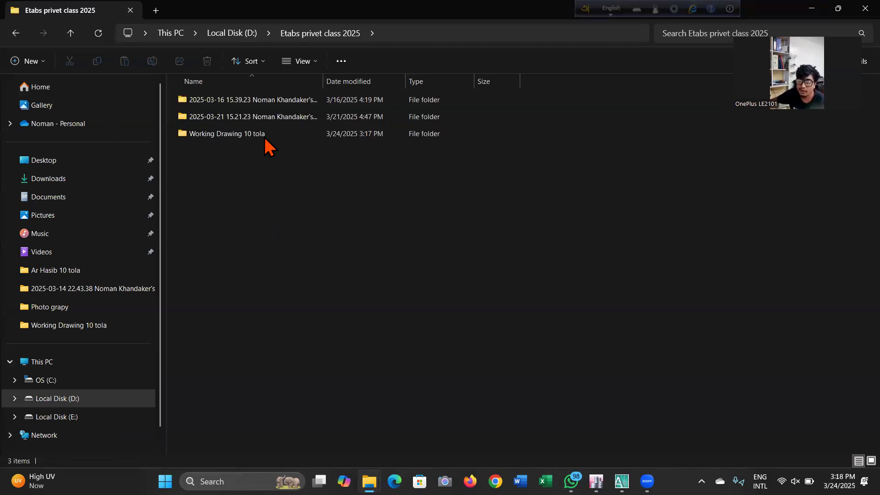
{"action": "double_click", "coordinate": [265, 136]}
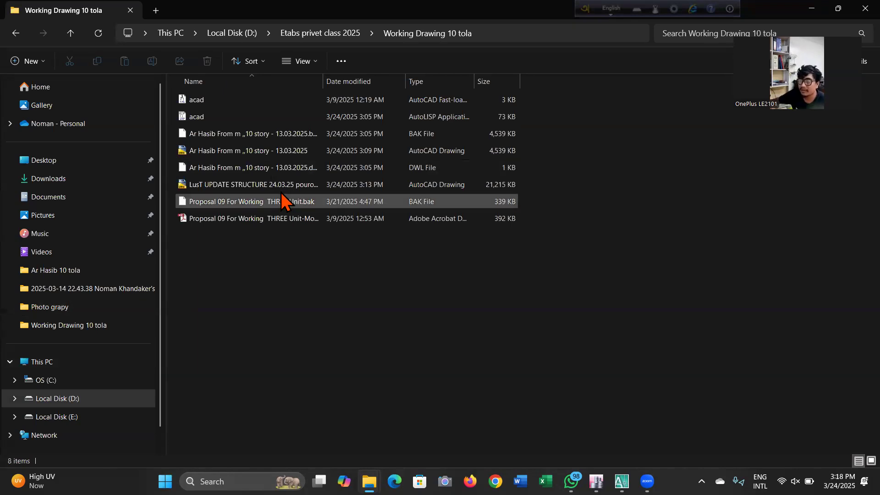
{"action": "left_click", "coordinate": [281, 190]}
{"action": "double_click", "coordinate": [281, 190]}
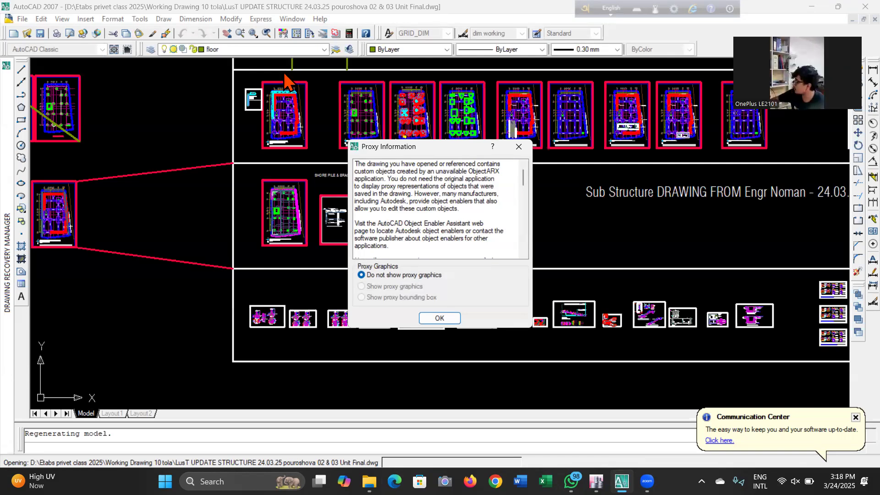
{"action": "left_click", "coordinate": [444, 319]}
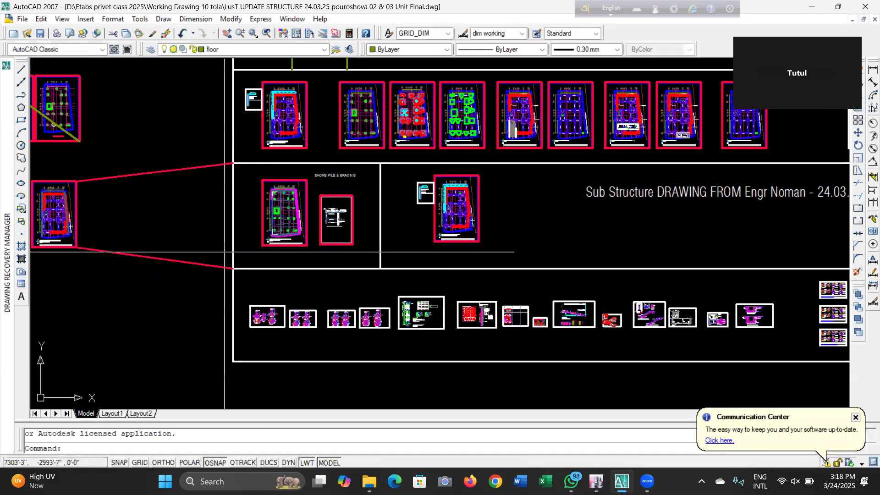
Examine the opened drawing's Super Structure and Sub Structure sheet groups
{"action": "scroll", "coordinate": [227, 306], "scroll_direction": "down", "scroll_amount": 2}
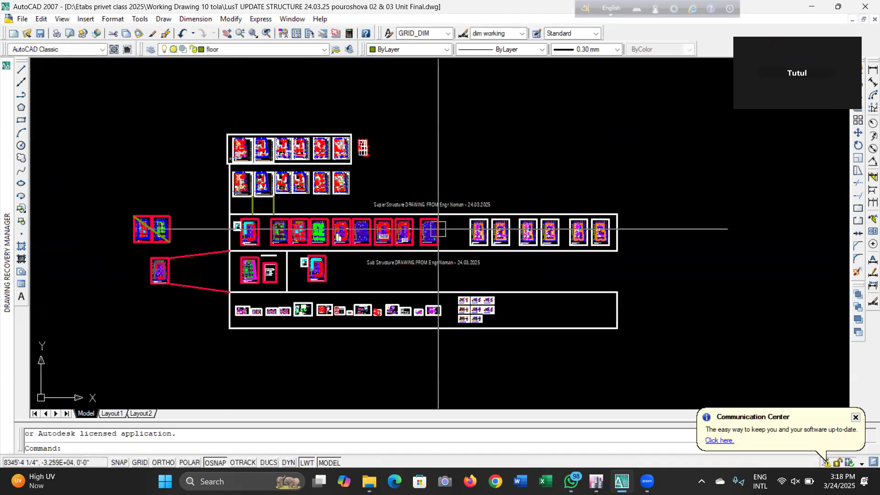
{"action": "scroll", "coordinate": [405, 209], "scroll_direction": "up", "scroll_amount": 2}
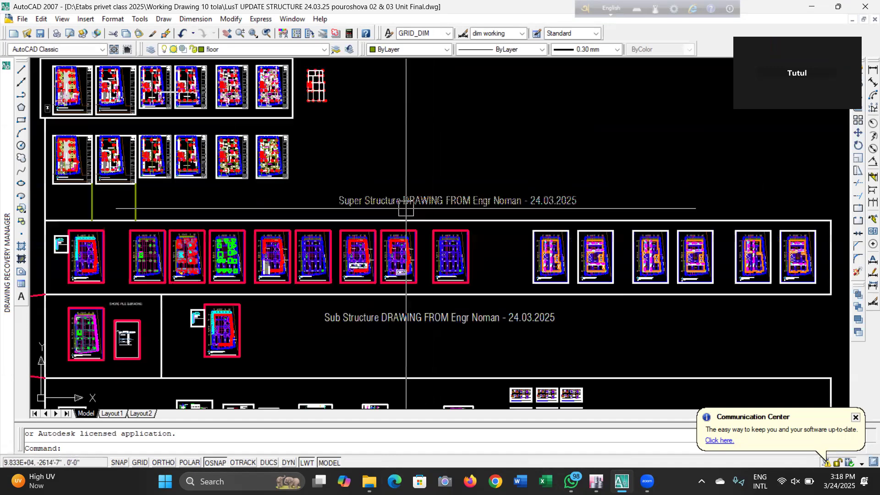
{"action": "scroll", "coordinate": [406, 208], "scroll_direction": "up", "scroll_amount": 1}
{"action": "scroll", "coordinate": [362, 174], "scroll_direction": "down", "scroll_amount": 3}
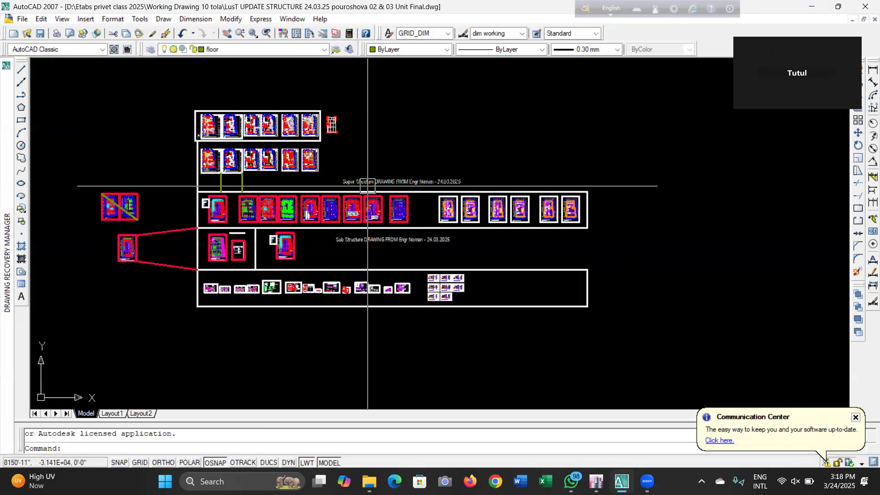
{"action": "scroll", "coordinate": [367, 186], "scroll_direction": "up", "scroll_amount": 5}
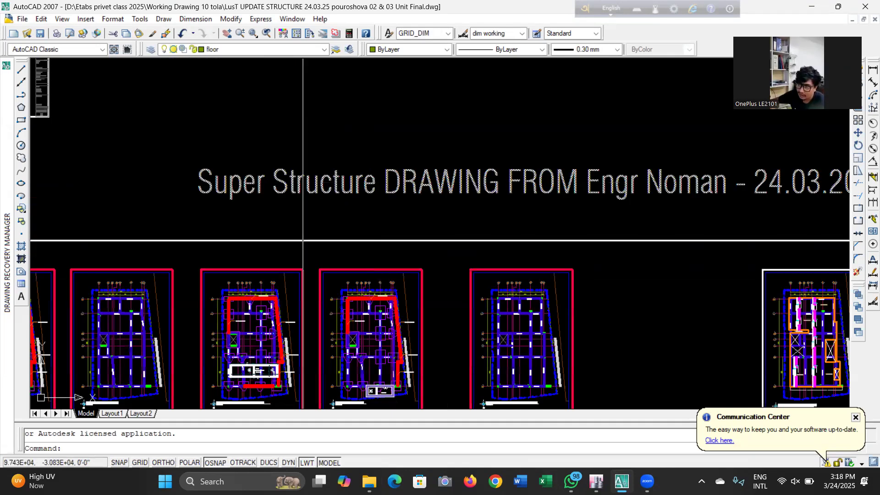
Zoom through the Sub Structure sheets to inspect the column, pile, grade beam and basement retaining wall layout plans
{"action": "scroll", "coordinate": [456, 170], "scroll_direction": "down", "scroll_amount": 2}
{"action": "scroll", "coordinate": [515, 165], "scroll_direction": "up", "scroll_amount": 1}
{"action": "scroll", "coordinate": [550, 162], "scroll_direction": "down", "scroll_amount": 4}
{"action": "scroll", "coordinate": [478, 169], "scroll_direction": "up", "scroll_amount": 1}
{"action": "scroll", "coordinate": [262, 206], "scroll_direction": "up", "scroll_amount": 6}
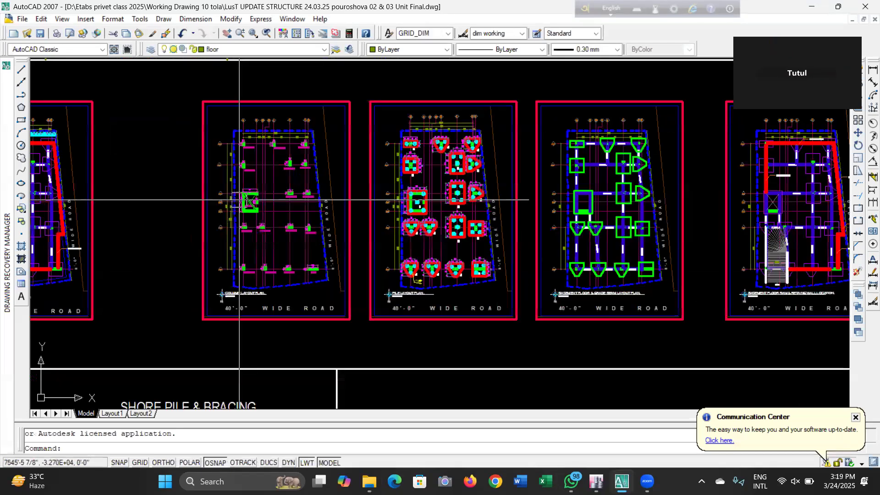
{"action": "scroll", "coordinate": [260, 200], "scroll_direction": "up", "scroll_amount": 5}
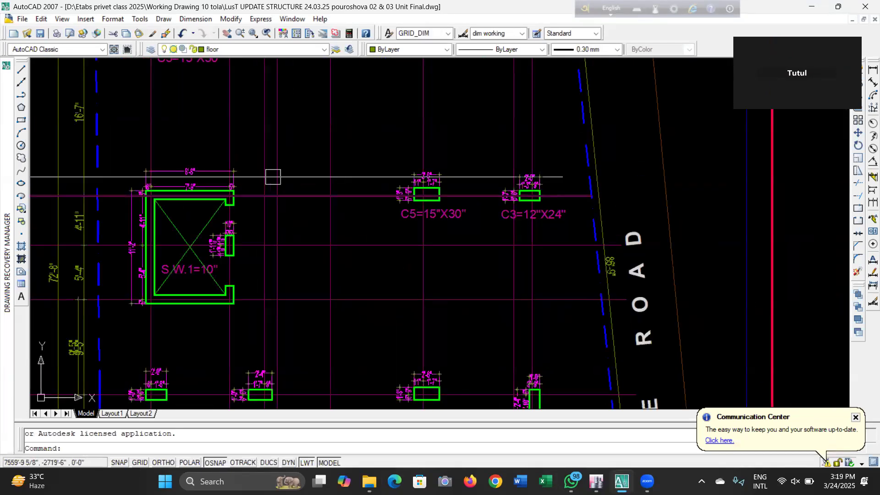
{"action": "scroll", "coordinate": [261, 201], "scroll_direction": "down", "scroll_amount": 4}
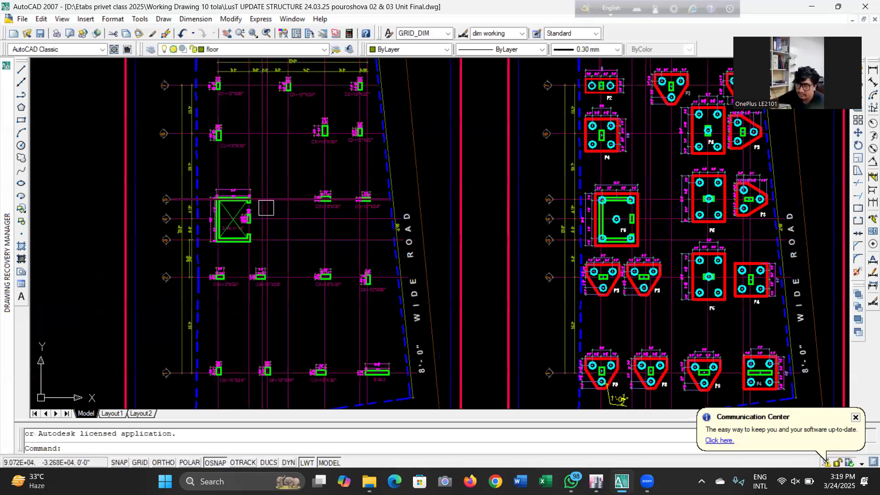
{"action": "scroll", "coordinate": [245, 211], "scroll_direction": "down", "scroll_amount": 2}
{"action": "scroll", "coordinate": [542, 197], "scroll_direction": "down", "scroll_amount": 4}
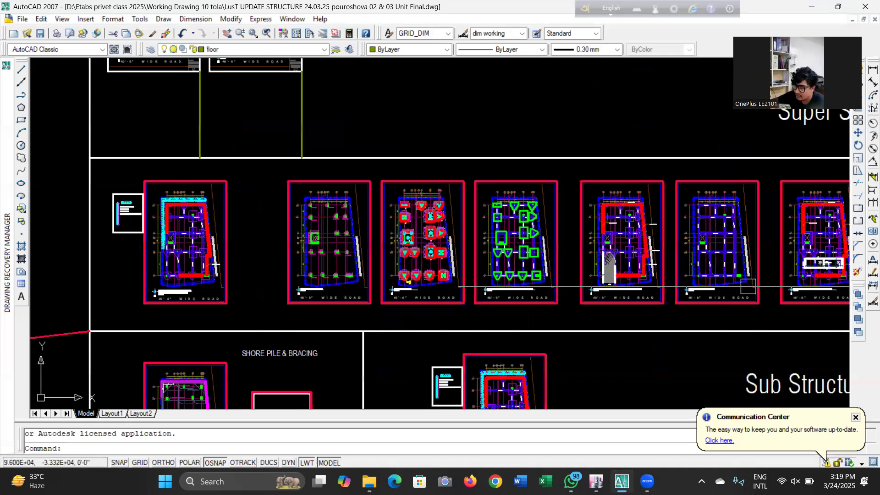
{"action": "scroll", "coordinate": [412, 180], "scroll_direction": "up", "scroll_amount": 4}
{"action": "scroll", "coordinate": [446, 124], "scroll_direction": "down", "scroll_amount": 4}
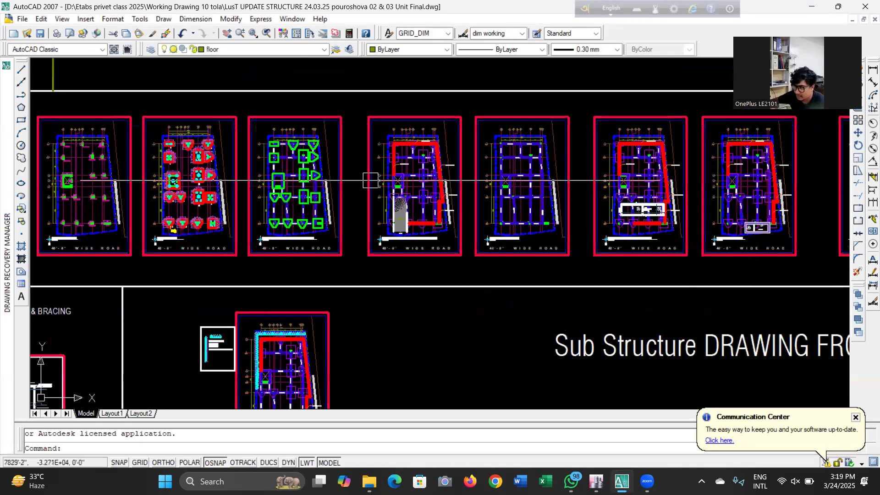
{"action": "scroll", "coordinate": [413, 192], "scroll_direction": "up", "scroll_amount": 2}
{"action": "scroll", "coordinate": [415, 163], "scroll_direction": "up", "scroll_amount": 3}
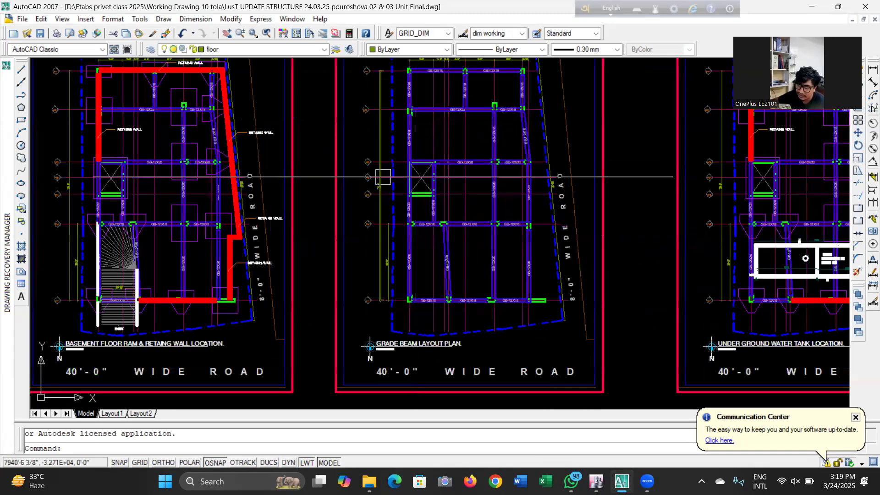
{"action": "scroll", "coordinate": [114, 153], "scroll_direction": "up", "scroll_amount": 6}
{"action": "scroll", "coordinate": [289, 208], "scroll_direction": "down", "scroll_amount": 3}
{"action": "scroll", "coordinate": [242, 226], "scroll_direction": "down", "scroll_amount": 2}
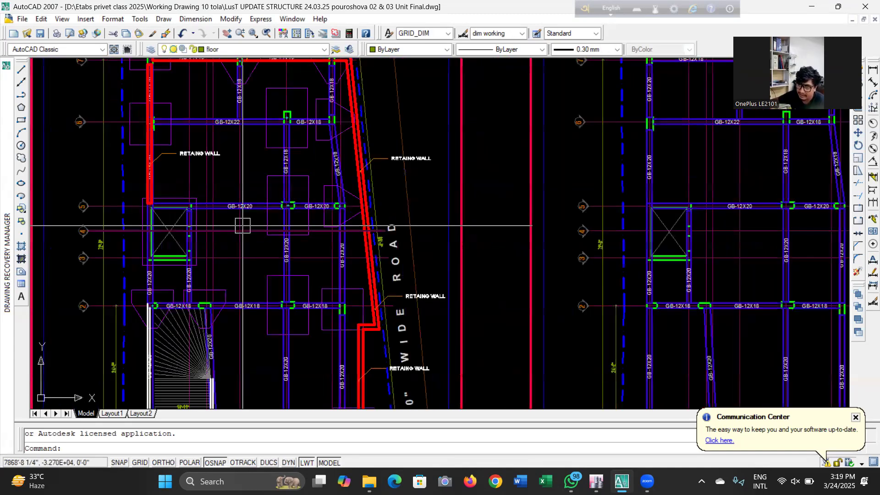
{"action": "scroll", "coordinate": [602, 231], "scroll_direction": "down", "scroll_amount": 4}
{"action": "scroll", "coordinate": [602, 232], "scroll_direction": "up", "scroll_amount": 2}
{"action": "scroll", "coordinate": [362, 323], "scroll_direction": "down", "scroll_amount": 7}
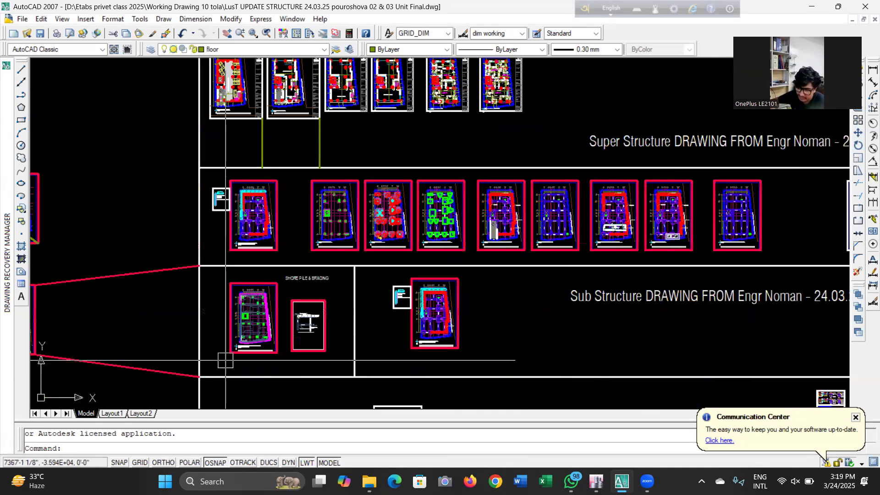
Inspect the shore protection layout plan and the sectional detail of shore pile and bracing
{"action": "scroll", "coordinate": [220, 283], "scroll_direction": "up", "scroll_amount": 7}
{"action": "scroll", "coordinate": [220, 284], "scroll_direction": "down", "scroll_amount": 3}
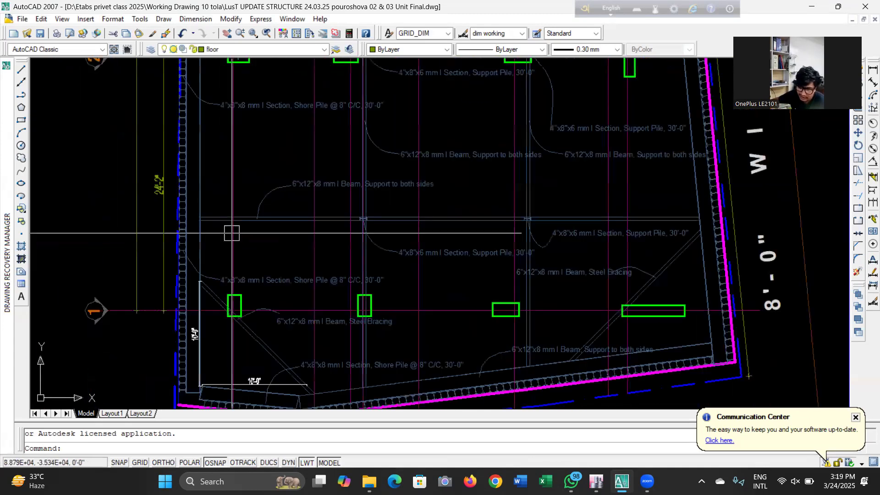
{"action": "scroll", "coordinate": [316, 293], "scroll_direction": "down", "scroll_amount": 2}
{"action": "middle_click_drag", "start_coordinate": [316, 293], "coordinate": [308, 126]}
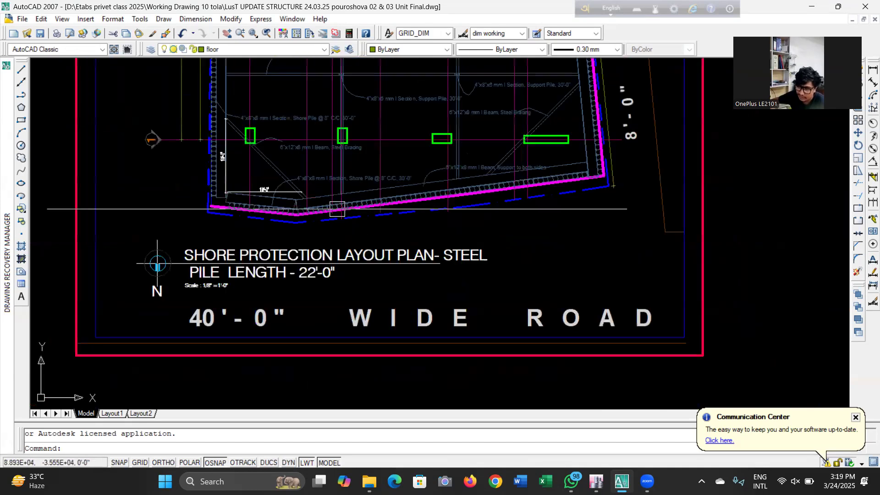
{"action": "scroll", "coordinate": [476, 309], "scroll_direction": "down", "scroll_amount": 7}
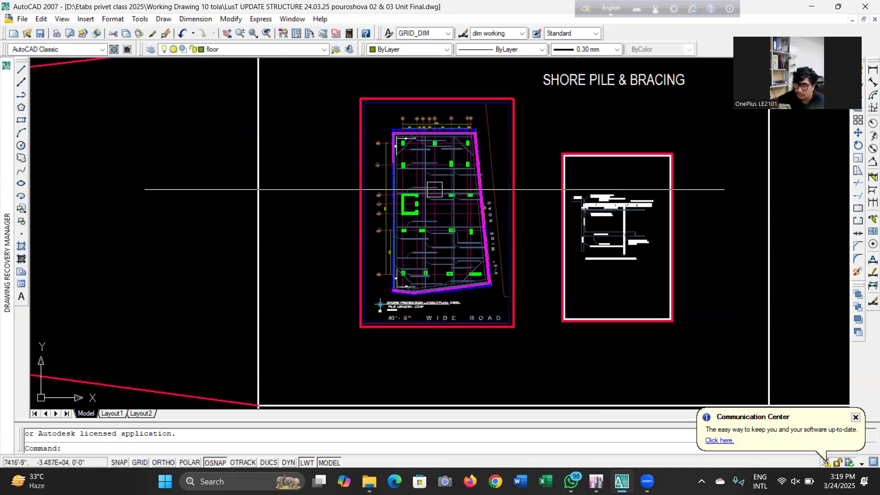
{"action": "scroll", "coordinate": [418, 186], "scroll_direction": "up", "scroll_amount": 6}
{"action": "scroll", "coordinate": [318, 119], "scroll_direction": "up", "scroll_amount": 5}
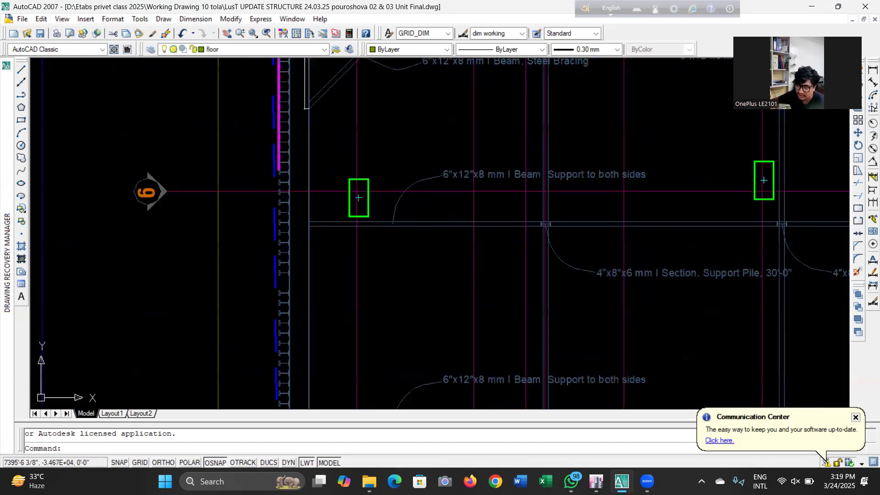
{"action": "scroll", "coordinate": [302, 198], "scroll_direction": "down", "scroll_amount": 8}
{"action": "scroll", "coordinate": [323, 170], "scroll_direction": "up", "scroll_amount": 6}
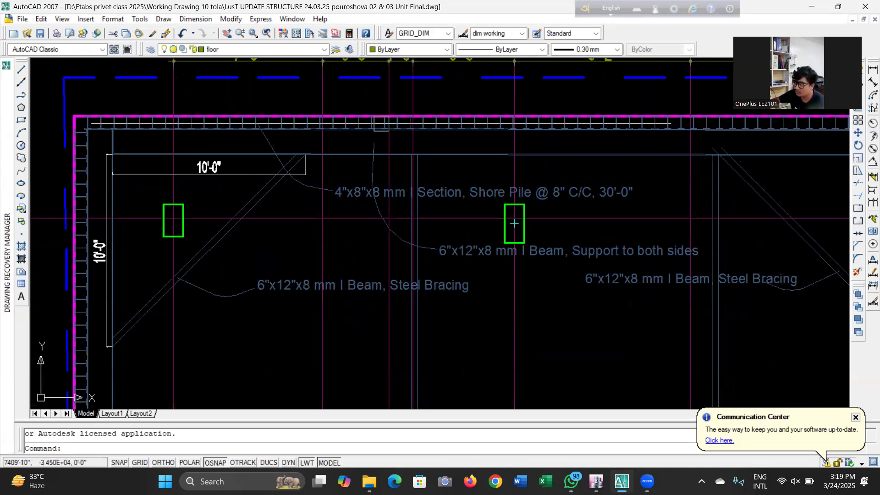
{"action": "scroll", "coordinate": [365, 104], "scroll_direction": "down", "scroll_amount": 8}
{"action": "scroll", "coordinate": [537, 273], "scroll_direction": "up", "scroll_amount": 4}
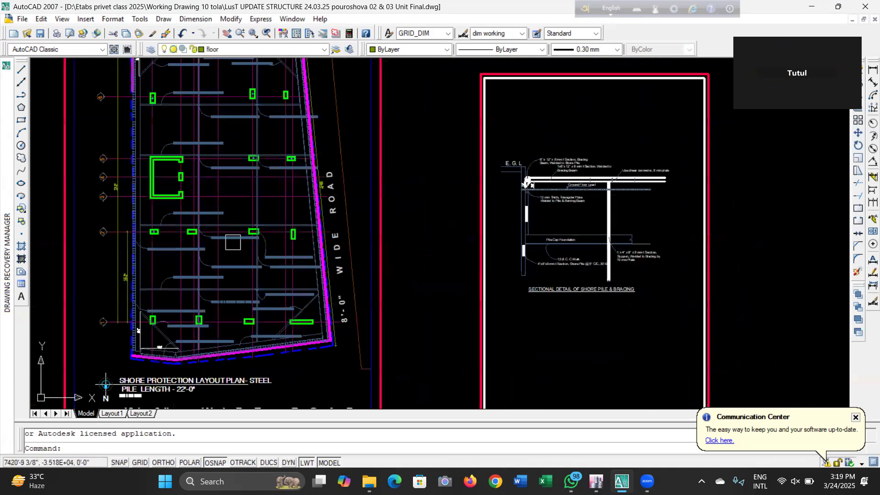
{"action": "scroll", "coordinate": [612, 198], "scroll_direction": "up", "scroll_amount": 4}
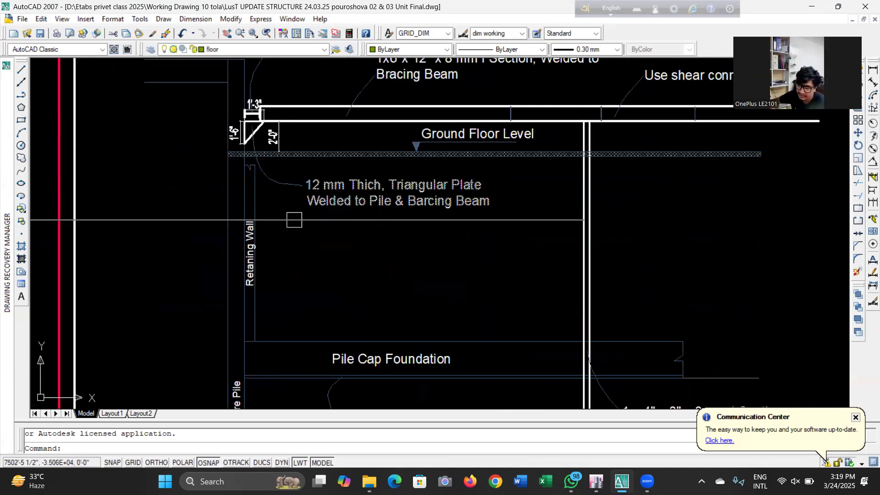
{"action": "scroll", "coordinate": [344, 178], "scroll_direction": "down", "scroll_amount": 4}
{"action": "scroll", "coordinate": [349, 110], "scroll_direction": "up", "scroll_amount": 3}
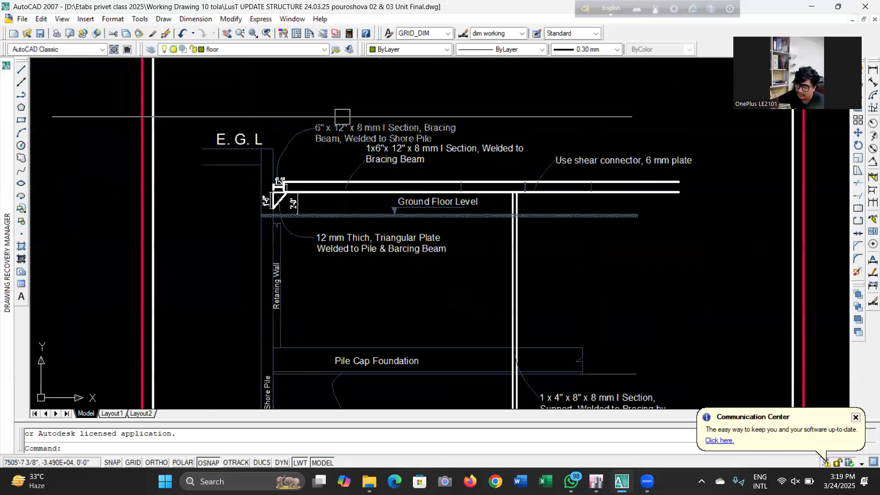
{"action": "scroll", "coordinate": [467, 248], "scroll_direction": "down", "scroll_amount": 4}
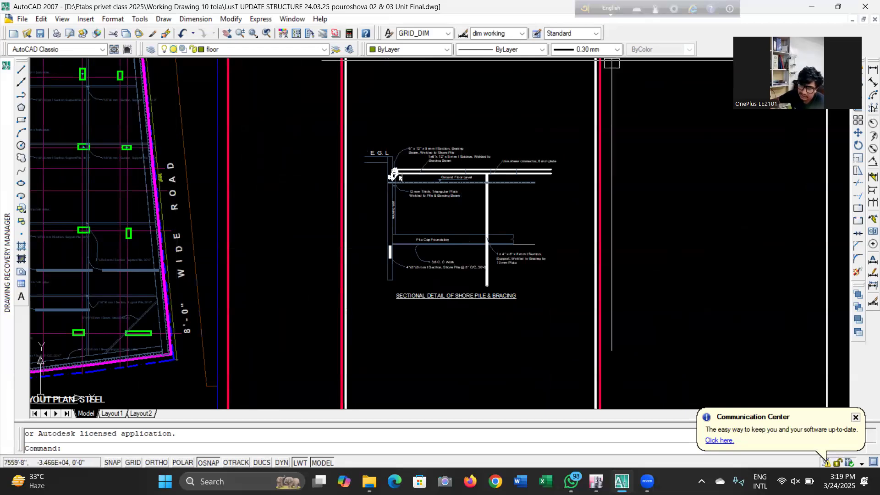
{"action": "scroll", "coordinate": [393, 255], "scroll_direction": "down", "scroll_amount": 5}
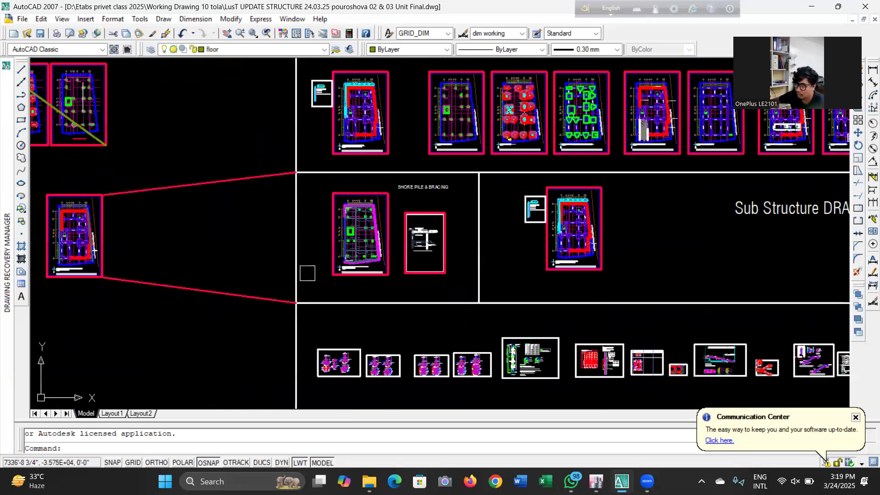
{"action": "scroll", "coordinate": [332, 236], "scroll_direction": "up", "scroll_amount": 2}
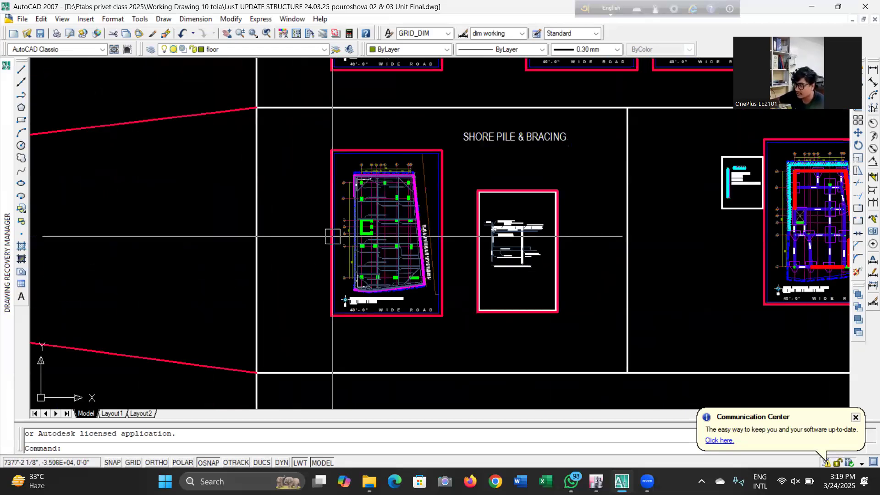
{"action": "scroll", "coordinate": [382, 204], "scroll_direction": "up", "scroll_amount": 2}
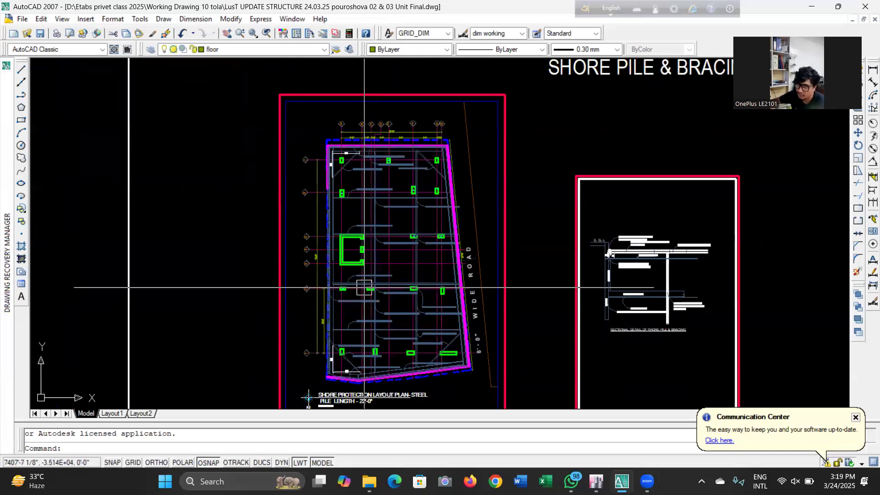
{"action": "scroll", "coordinate": [322, 170], "scroll_direction": "down", "scroll_amount": 3}
{"action": "scroll", "coordinate": [322, 171], "scroll_direction": "up", "scroll_amount": 2}
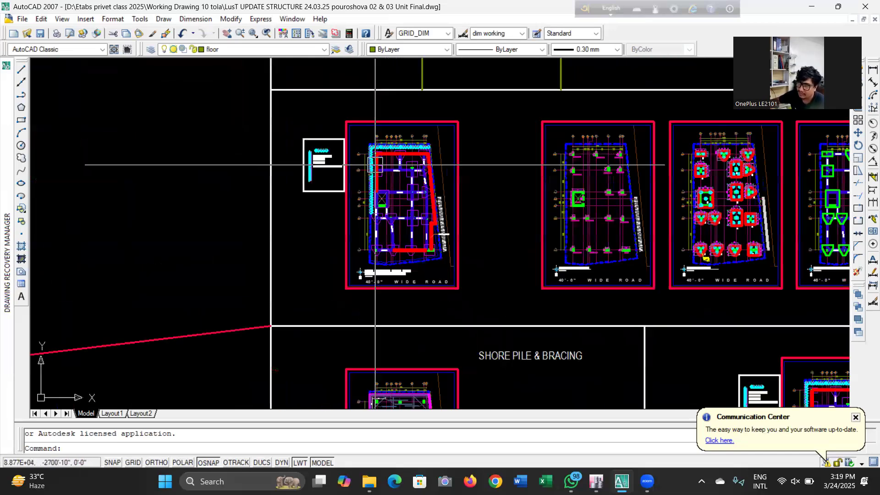
Inspect the pile length note and the grade beam layout with its perimeter pile row
{"action": "scroll", "coordinate": [323, 170], "scroll_direction": "up", "scroll_amount": 5}
{"action": "scroll", "coordinate": [303, 150], "scroll_direction": "down", "scroll_amount": 3}
{"action": "scroll", "coordinate": [303, 150], "scroll_direction": "up", "scroll_amount": 1}
{"action": "scroll", "coordinate": [287, 176], "scroll_direction": "down", "scroll_amount": 2}
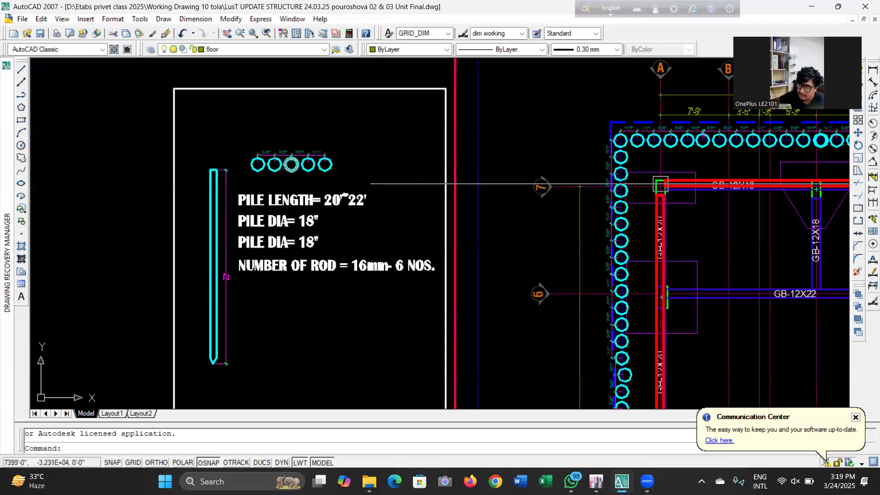
{"action": "scroll", "coordinate": [287, 176], "scroll_direction": "down", "scroll_amount": 4}
{"action": "scroll", "coordinate": [362, 185], "scroll_direction": "up", "scroll_amount": 3}
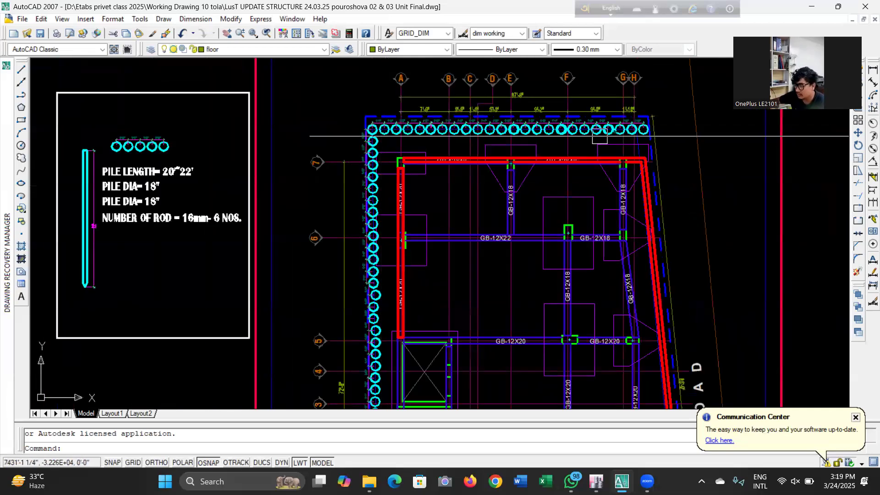
{"action": "scroll", "coordinate": [477, 189], "scroll_direction": "down", "scroll_amount": 3}
{"action": "scroll", "coordinate": [481, 151], "scroll_direction": "up", "scroll_amount": 6}
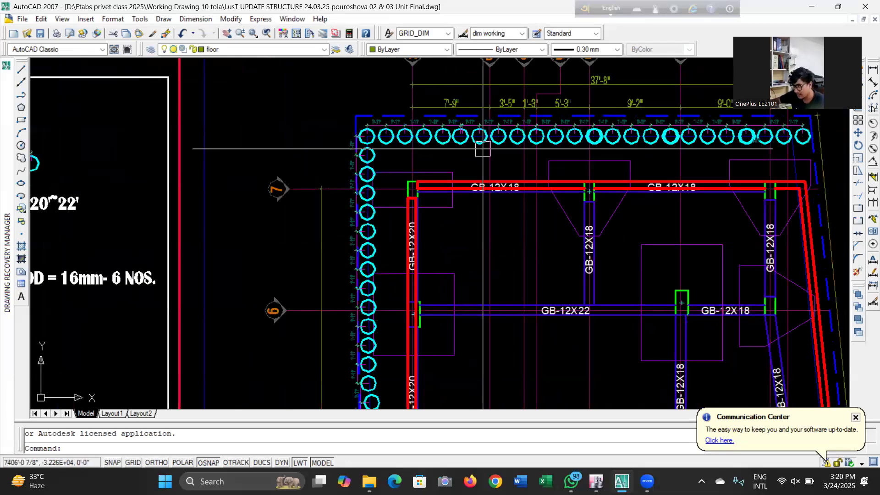
{"action": "scroll", "coordinate": [452, 181], "scroll_direction": "down", "scroll_amount": 4}
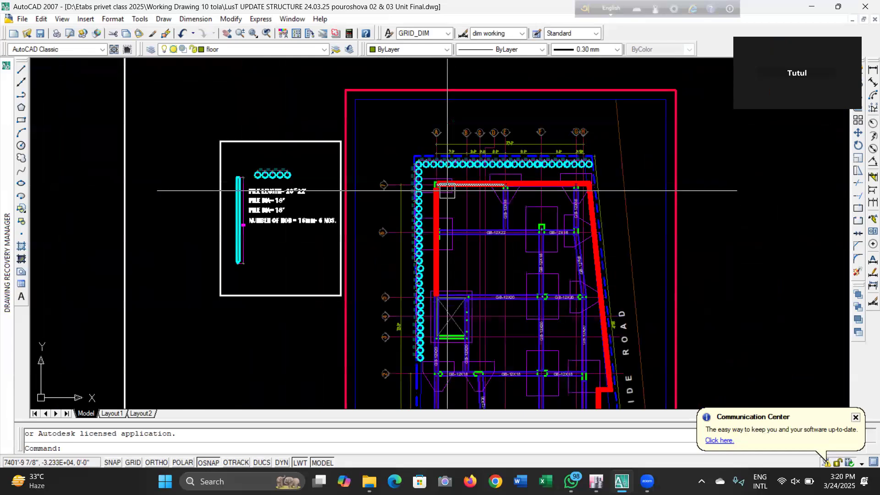
Review the column and pile layout plans again, then zoom out to the whole sheet arrangement
{"action": "scroll", "coordinate": [452, 188], "scroll_direction": "down", "scroll_amount": 4}
{"action": "scroll", "coordinate": [449, 183], "scroll_direction": "down", "scroll_amount": 2}
{"action": "scroll", "coordinate": [471, 302], "scroll_direction": "up", "scroll_amount": 12}
{"action": "scroll", "coordinate": [393, 251], "scroll_direction": "down", "scroll_amount": 10}
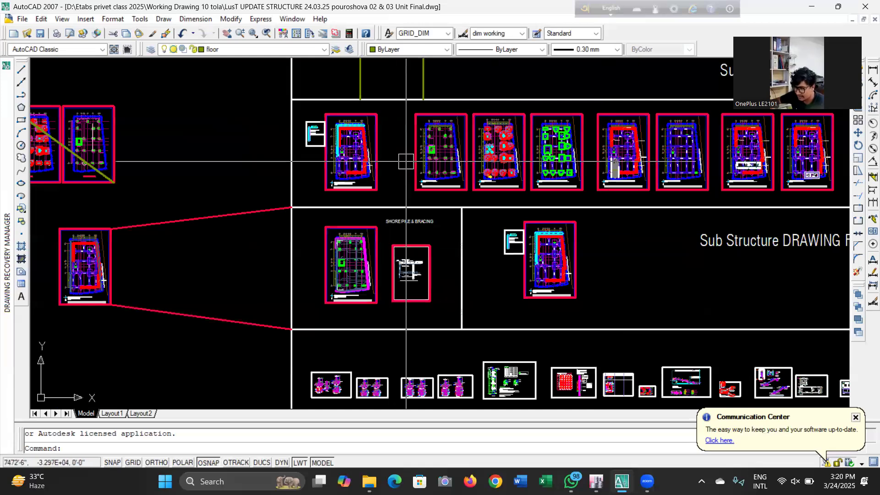
{"action": "scroll", "coordinate": [515, 122], "scroll_direction": "up", "scroll_amount": 3}
{"action": "scroll", "coordinate": [343, 195], "scroll_direction": "up", "scroll_amount": 4}
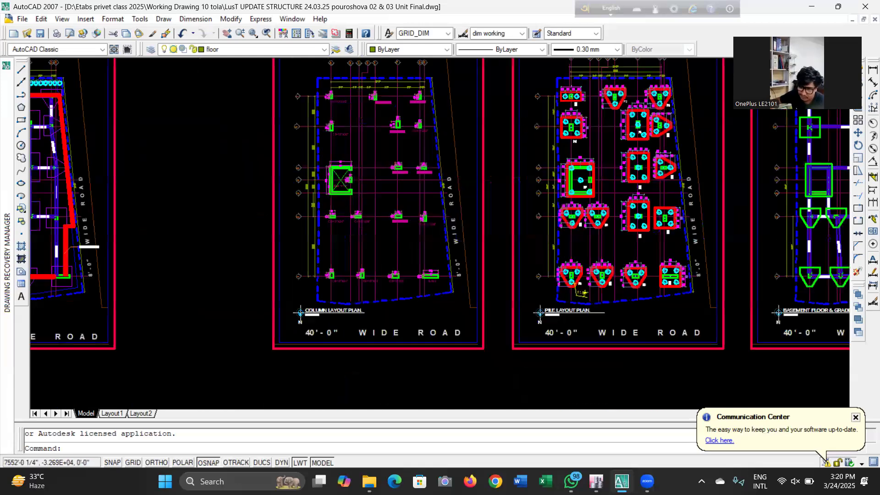
{"action": "scroll", "coordinate": [294, 187], "scroll_direction": "down", "scroll_amount": 6}
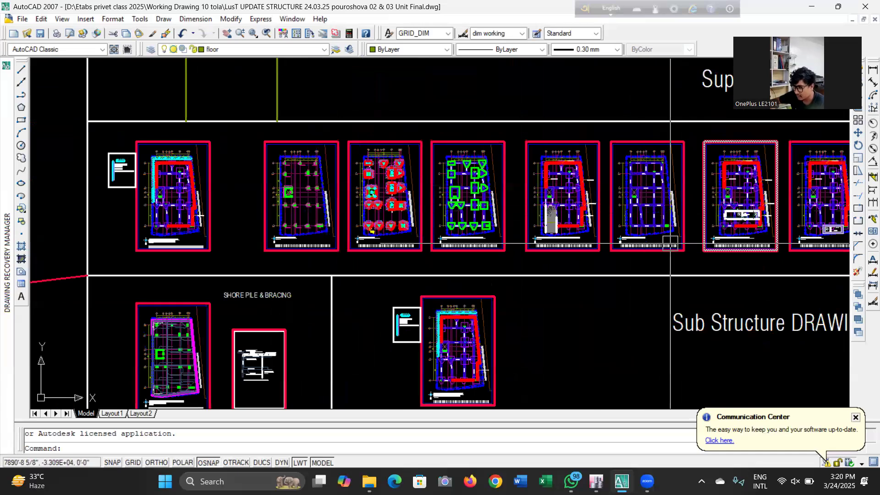
{"action": "scroll", "coordinate": [273, 219], "scroll_direction": "up", "scroll_amount": 3}
{"action": "scroll", "coordinate": [299, 206], "scroll_direction": "up", "scroll_amount": 4}
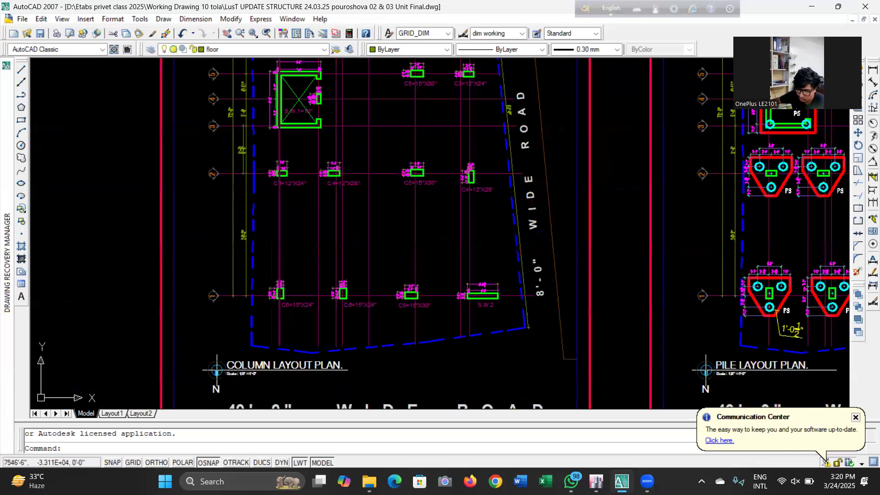
{"action": "scroll", "coordinate": [201, 251], "scroll_direction": "up", "scroll_amount": 3}
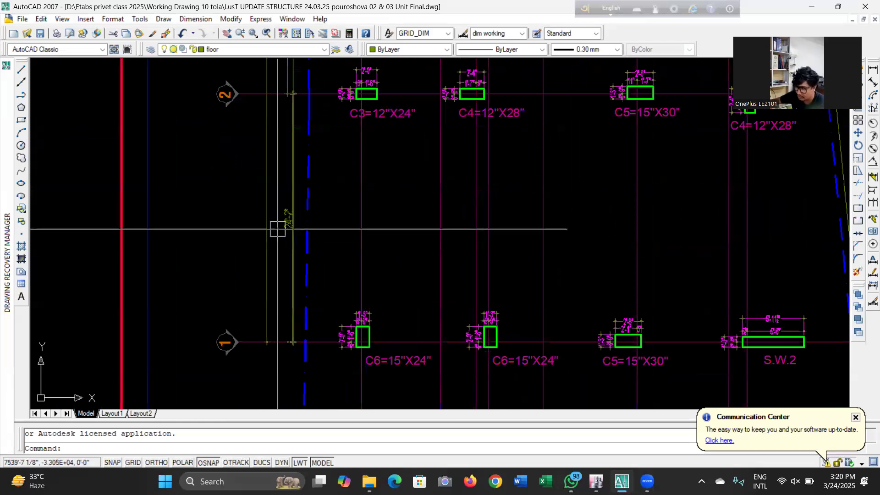
{"action": "scroll", "coordinate": [274, 237], "scroll_direction": "down", "scroll_amount": 5}
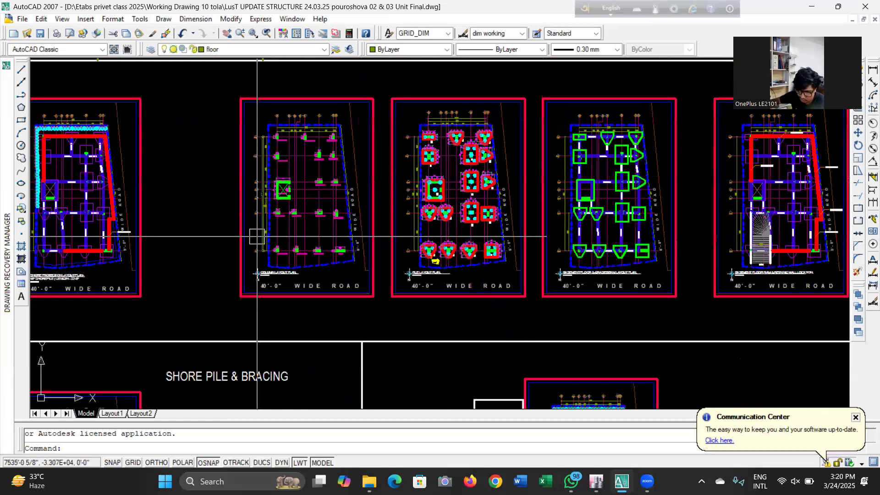
{"action": "scroll", "coordinate": [257, 236], "scroll_direction": "up", "scroll_amount": 3}
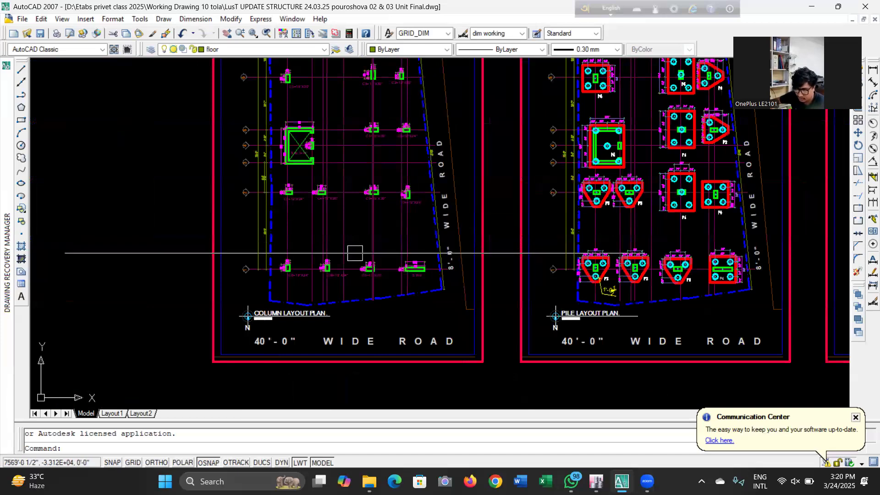
{"action": "scroll", "coordinate": [334, 151], "scroll_direction": "up", "scroll_amount": 3}
{"action": "scroll", "coordinate": [332, 151], "scroll_direction": "down", "scroll_amount": 5}
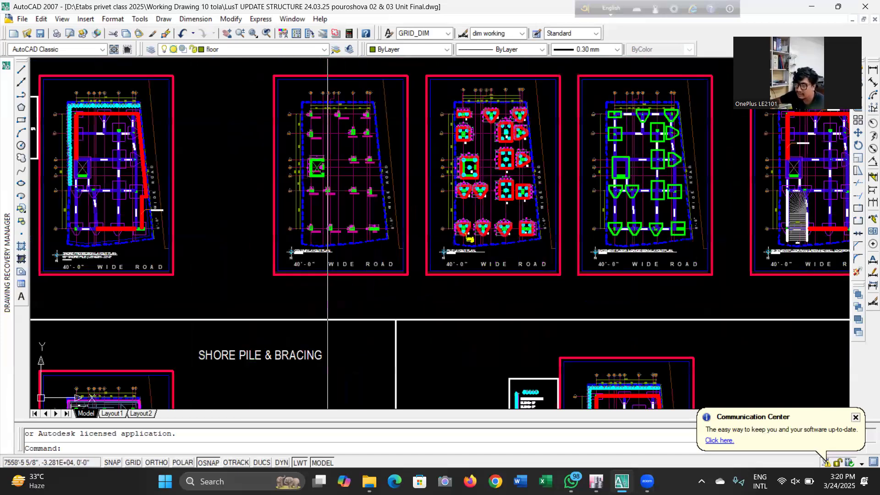
{"action": "scroll", "coordinate": [334, 259], "scroll_direction": "down", "scroll_amount": 4}
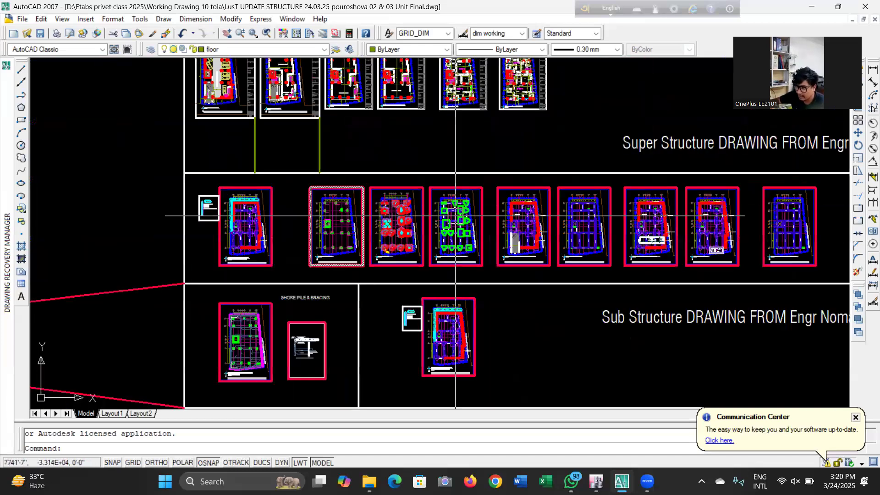
{"action": "scroll", "coordinate": [440, 208], "scroll_direction": "down", "scroll_amount": 2}
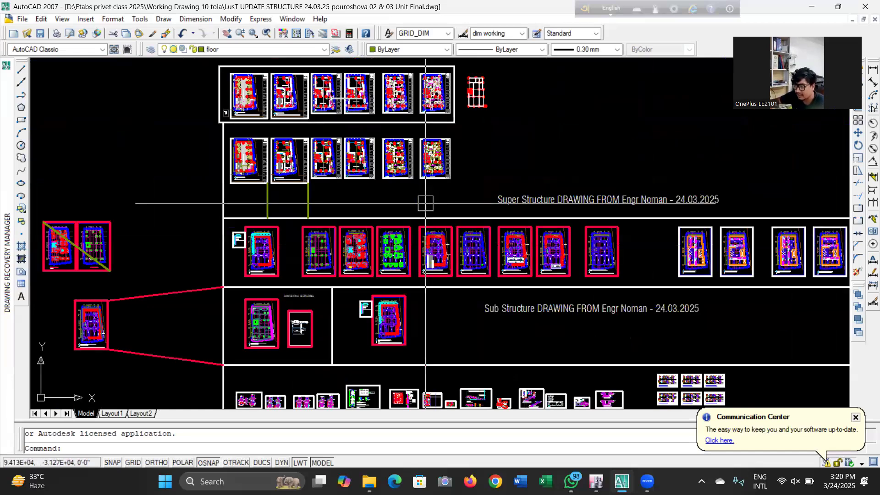
Pan and zoom across the Super Structure and Sub Structure sheet groups of the updated structural drawing
{"action": "scroll", "coordinate": [458, 234], "scroll_direction": "down", "scroll_amount": 2}
{"action": "scroll", "coordinate": [605, 290], "scroll_direction": "up", "scroll_amount": 5}
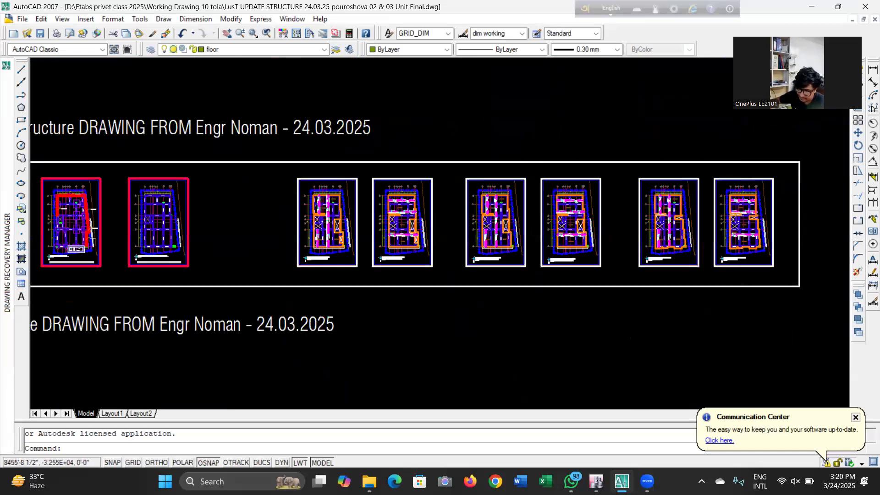
{"action": "scroll", "coordinate": [314, 262], "scroll_direction": "up", "scroll_amount": 1}
{"action": "scroll", "coordinate": [314, 262], "scroll_direction": "down", "scroll_amount": 4}
{"action": "scroll", "coordinate": [596, 257], "scroll_direction": "down", "scroll_amount": 3}
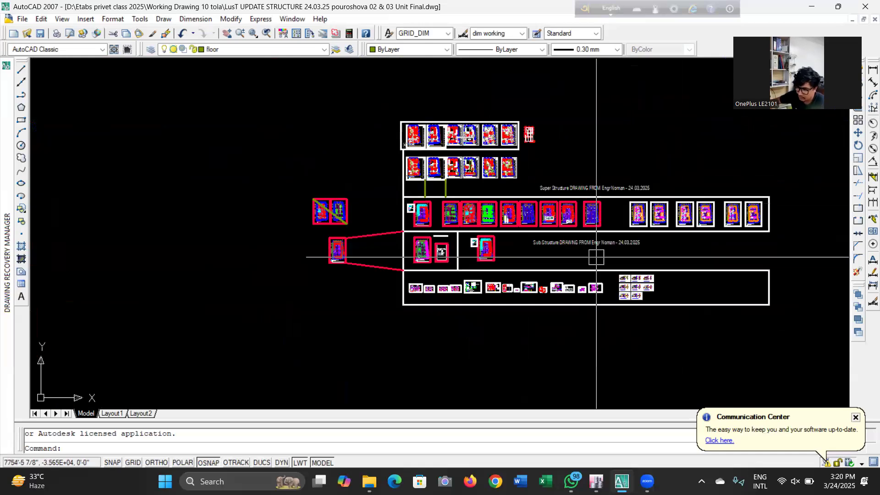
{"action": "scroll", "coordinate": [644, 288], "scroll_direction": "up", "scroll_amount": 5}
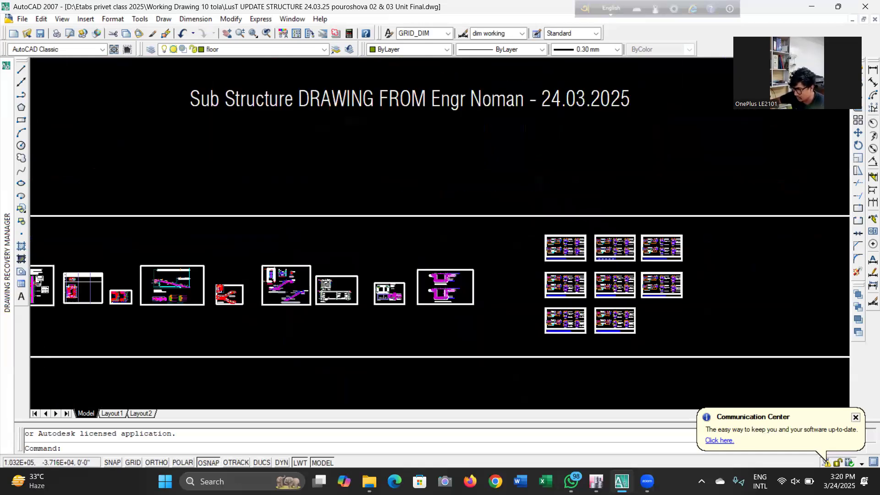
{"action": "scroll", "coordinate": [665, 272], "scroll_direction": "up", "scroll_amount": 2}
{"action": "scroll", "coordinate": [706, 256], "scroll_direction": "down", "scroll_amount": 5}
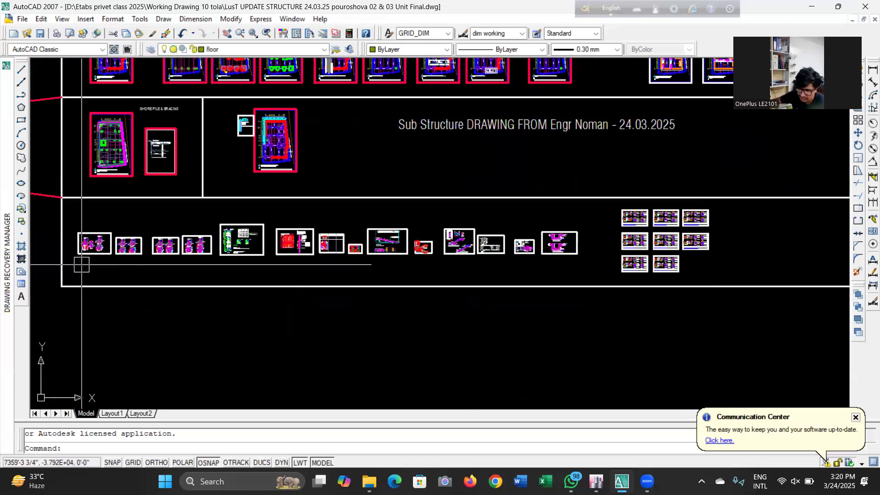
{"action": "scroll", "coordinate": [82, 265], "scroll_direction": "up", "scroll_amount": 3}
{"action": "scroll", "coordinate": [528, 251], "scroll_direction": "up", "scroll_amount": 5}
Inspect the column schedule for types C2 to C6 and the GB-12X18 grade beam labels
{"action": "scroll", "coordinate": [431, 230], "scroll_direction": "up", "scroll_amount": 6}
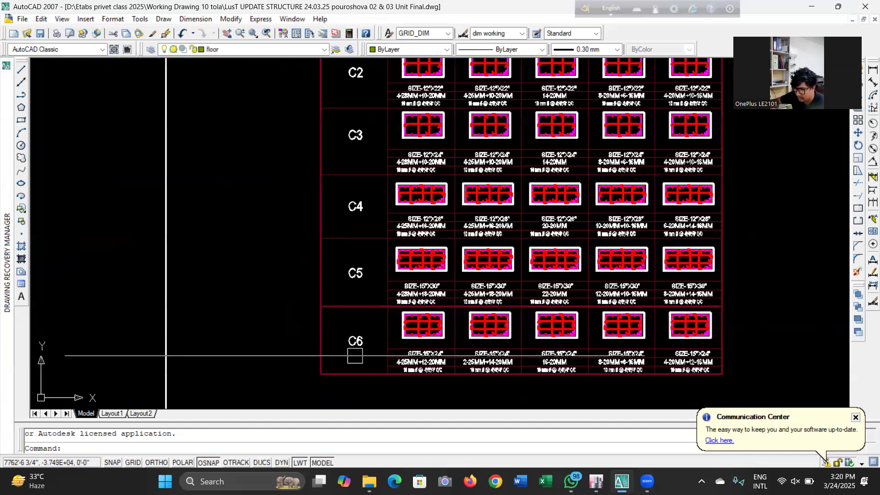
{"action": "scroll", "coordinate": [355, 356], "scroll_direction": "up", "scroll_amount": 2}
{"action": "scroll", "coordinate": [348, 279], "scroll_direction": "down", "scroll_amount": 8}
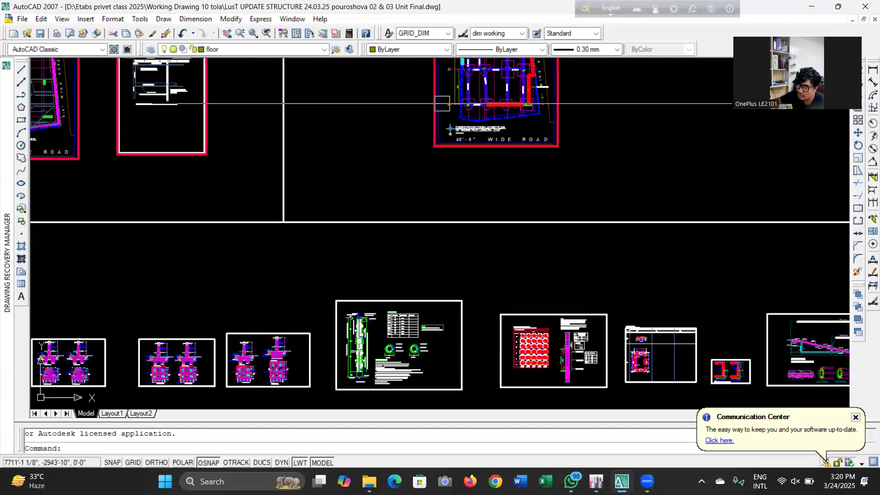
{"action": "scroll", "coordinate": [526, 104], "scroll_direction": "up", "scroll_amount": 8}
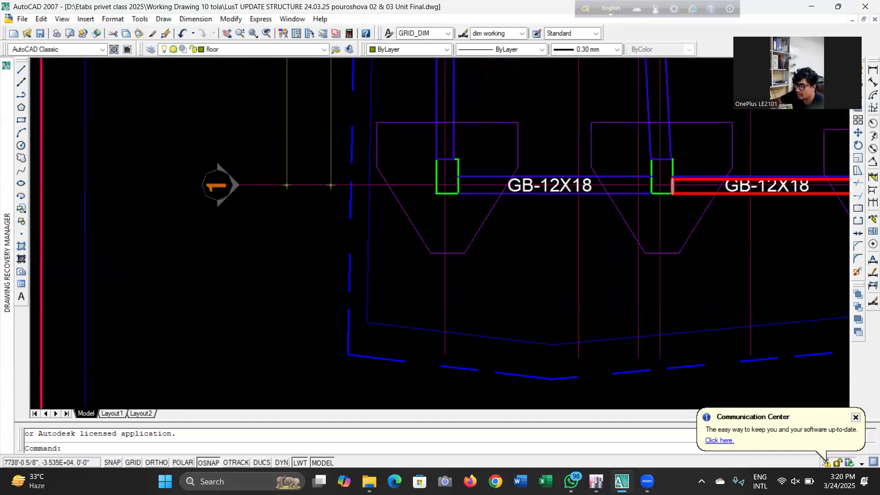
{"action": "scroll", "coordinate": [573, 220], "scroll_direction": "down", "scroll_amount": 10}
{"action": "scroll", "coordinate": [535, 248], "scroll_direction": "down", "scroll_amount": 6}
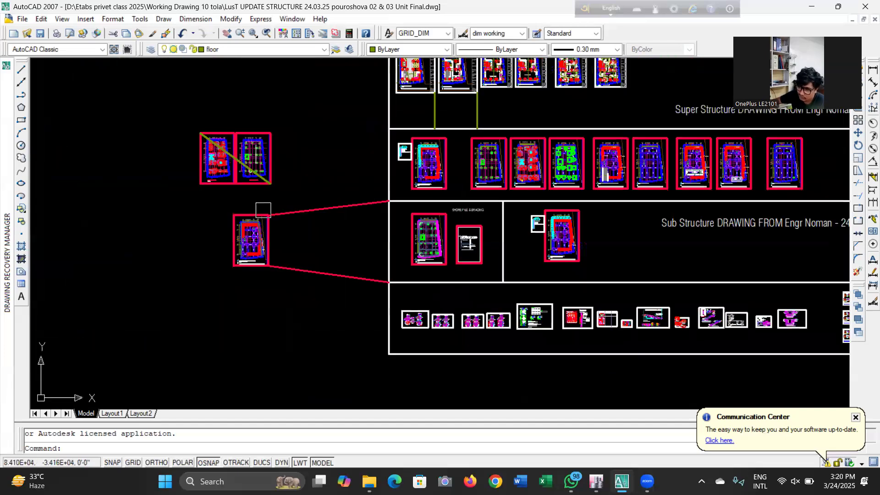
{"action": "scroll", "coordinate": [532, 304], "scroll_direction": "up", "scroll_amount": 3}
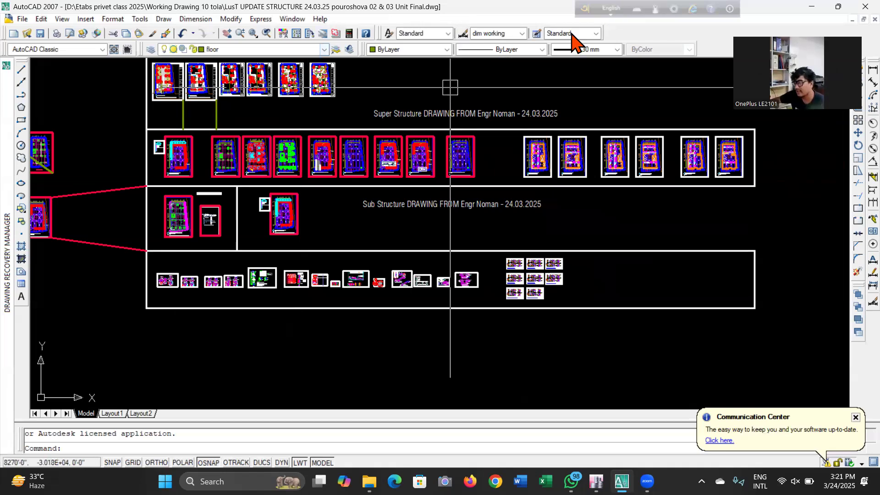
{"action": "left_click", "coordinate": [458, 251]}
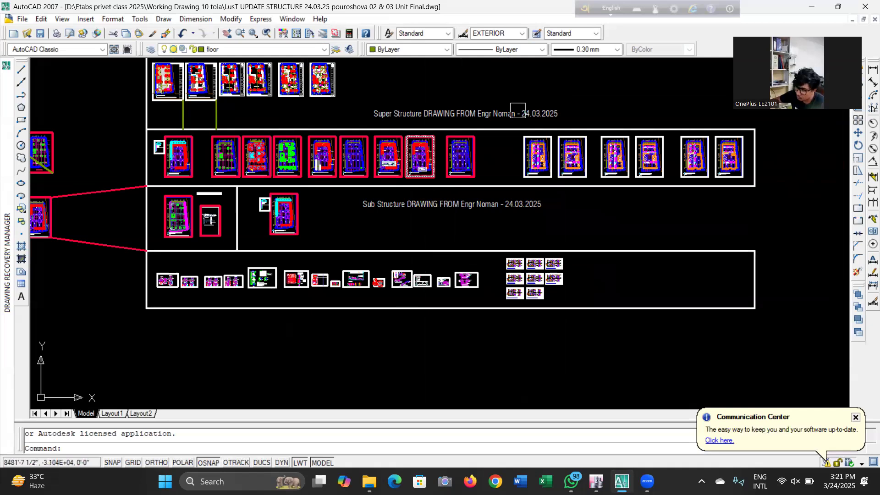
{"action": "scroll", "coordinate": [541, 283], "scroll_direction": "down", "scroll_amount": 2}
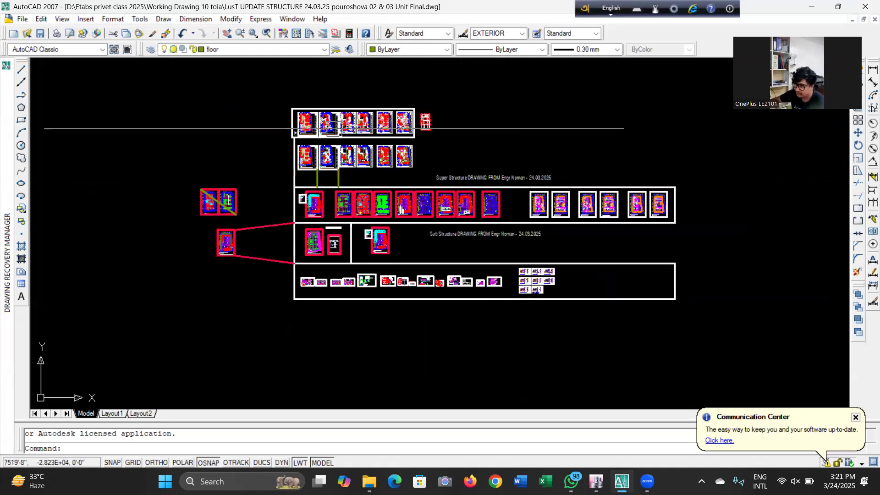
{"action": "key", "text": "Escape"}
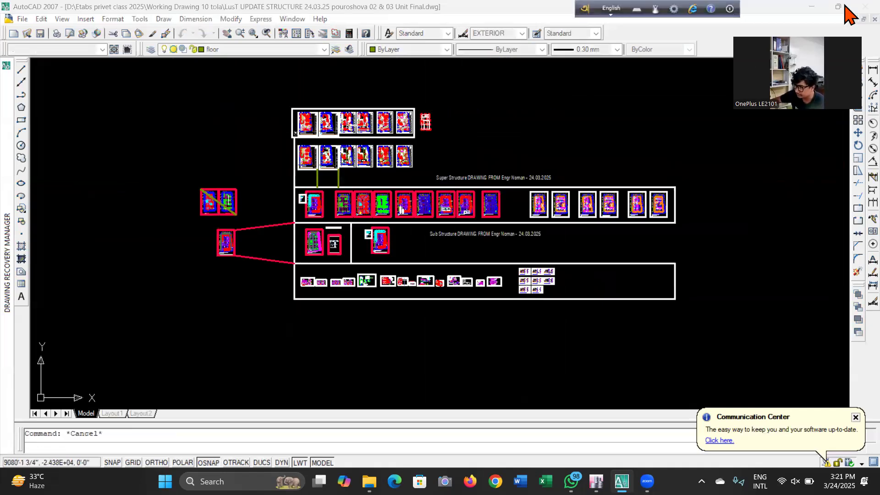
Close the updated structure drawing, cancelling the save prompt for the other open 10 story drawing
{"action": "left_click", "coordinate": [436, 271]}
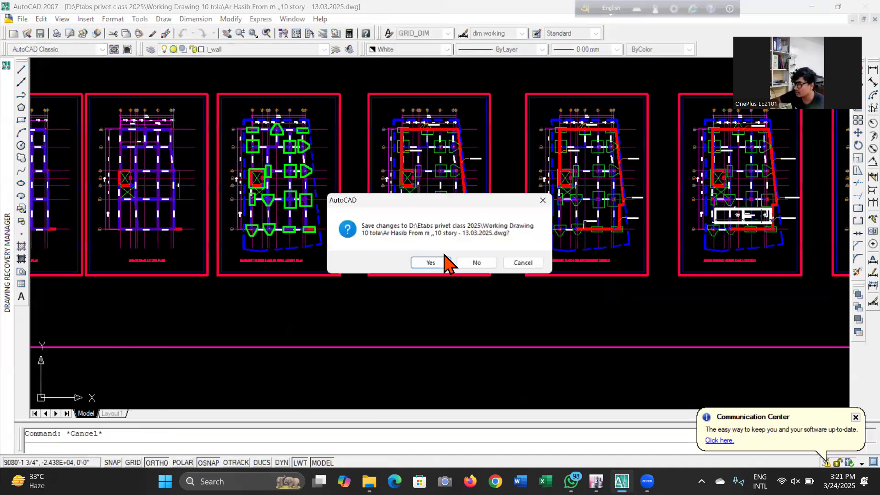
{"action": "left_click", "coordinate": [524, 269]}
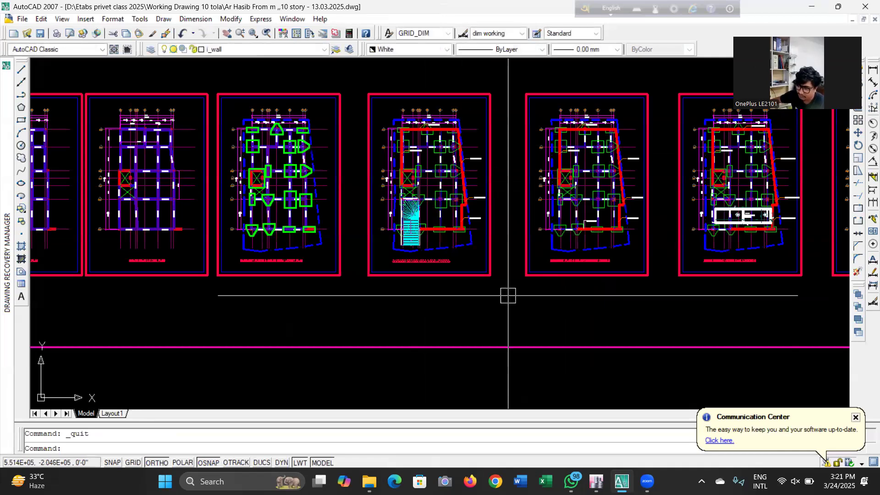
Survey the General Notes & Specification, Super Structure and Sub Structure sheet groups of the 10 story drawing
{"action": "scroll", "coordinate": [514, 275], "scroll_direction": "down", "scroll_amount": 4}
{"action": "scroll", "coordinate": [321, 263], "scroll_direction": "down", "scroll_amount": 3}
{"action": "scroll", "coordinate": [247, 270], "scroll_direction": "up", "scroll_amount": 3}
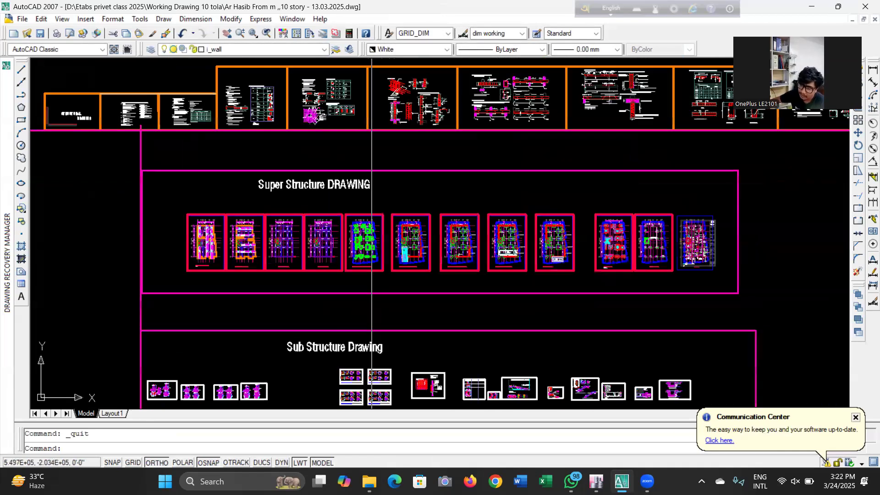
{"action": "scroll", "coordinate": [452, 235], "scroll_direction": "down", "scroll_amount": 4}
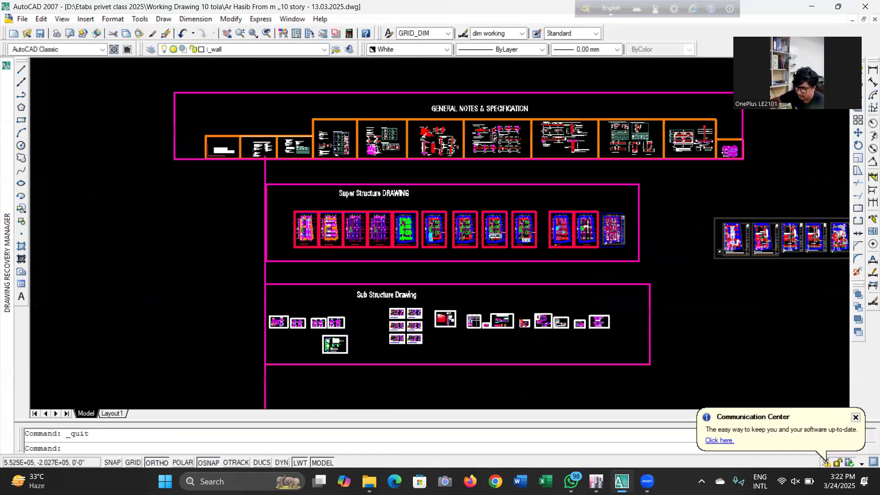
{"action": "scroll", "coordinate": [452, 234], "scroll_direction": "up", "scroll_amount": 2}
{"action": "scroll", "coordinate": [367, 236], "scroll_direction": "up", "scroll_amount": 4}
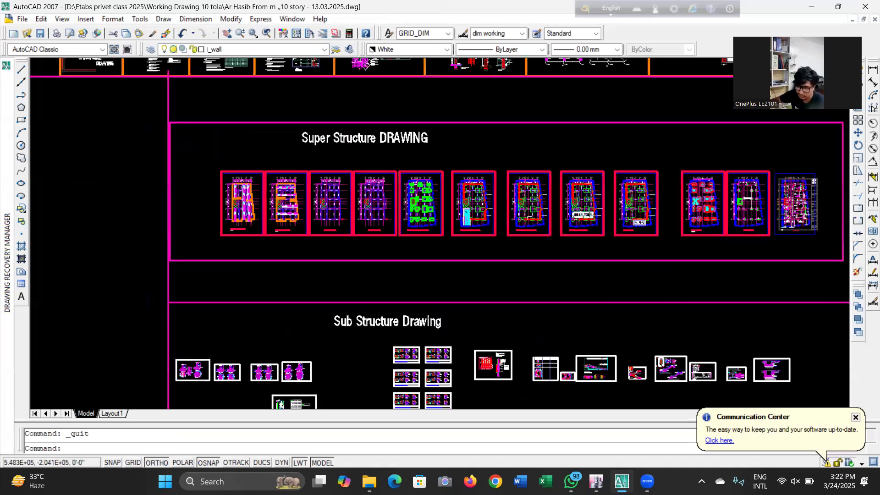
{"action": "scroll", "coordinate": [318, 193], "scroll_direction": "up", "scroll_amount": 5}
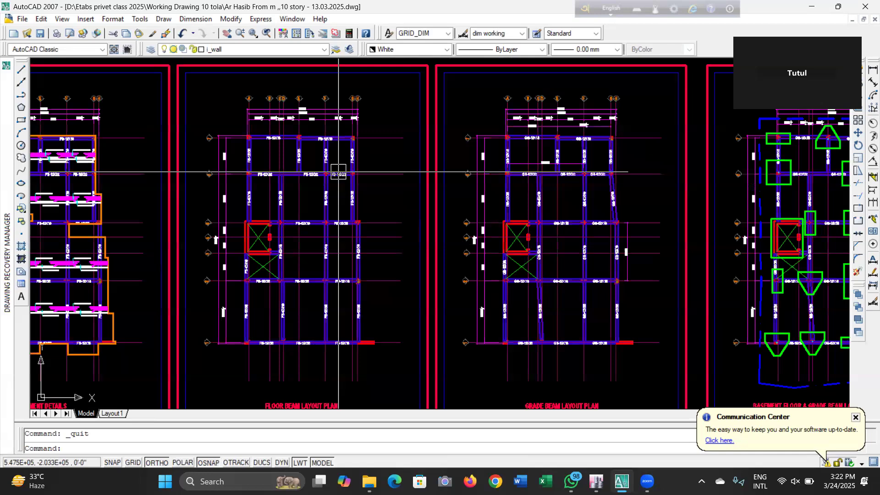
{"action": "scroll", "coordinate": [328, 109], "scroll_direction": "up", "scroll_amount": 6}
{"action": "scroll", "coordinate": [388, 136], "scroll_direction": "down", "scroll_amount": 8}
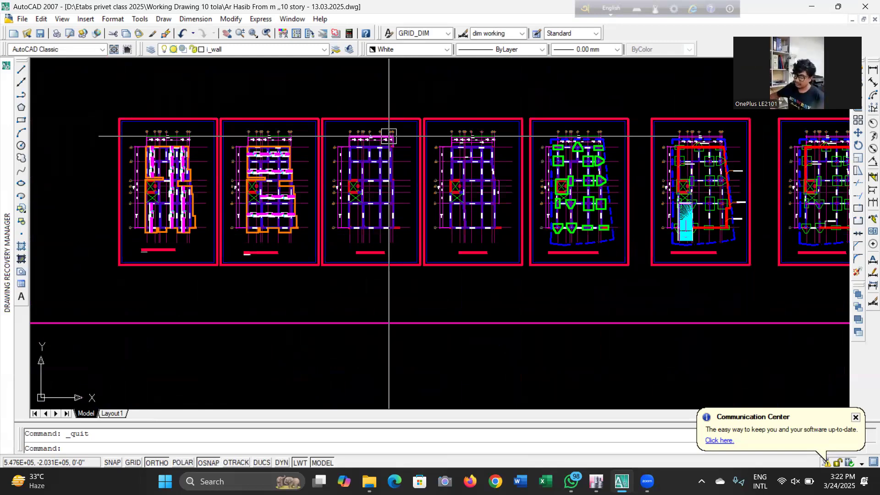
{"action": "scroll", "coordinate": [388, 136], "scroll_direction": "down", "scroll_amount": 5}
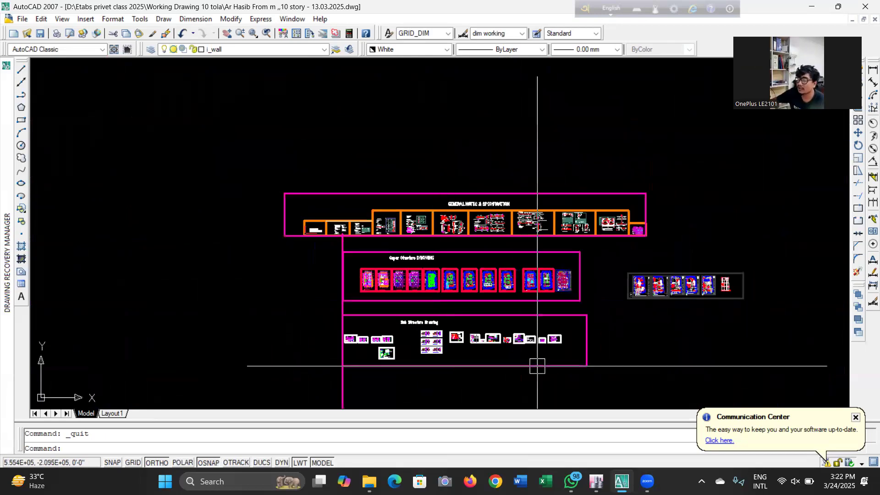
{"action": "scroll", "coordinate": [453, 330], "scroll_direction": "up", "scroll_amount": 5}
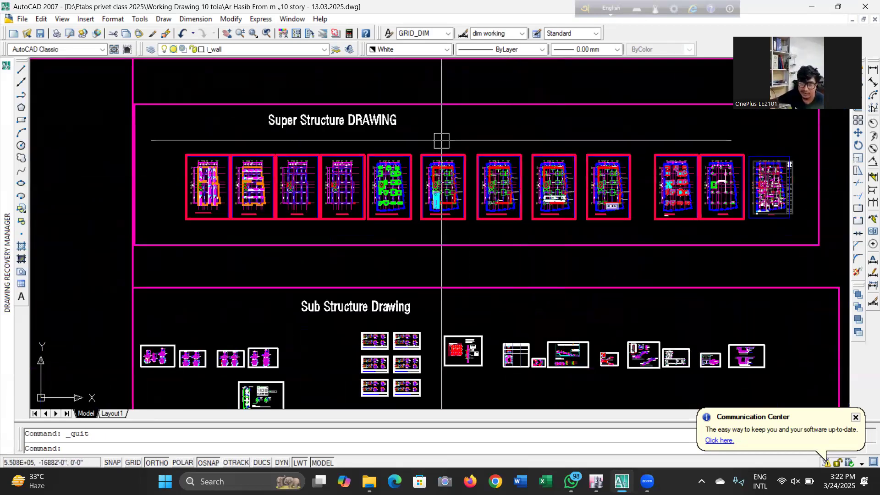
{"action": "scroll", "coordinate": [247, 144], "scroll_direction": "up", "scroll_amount": 2}
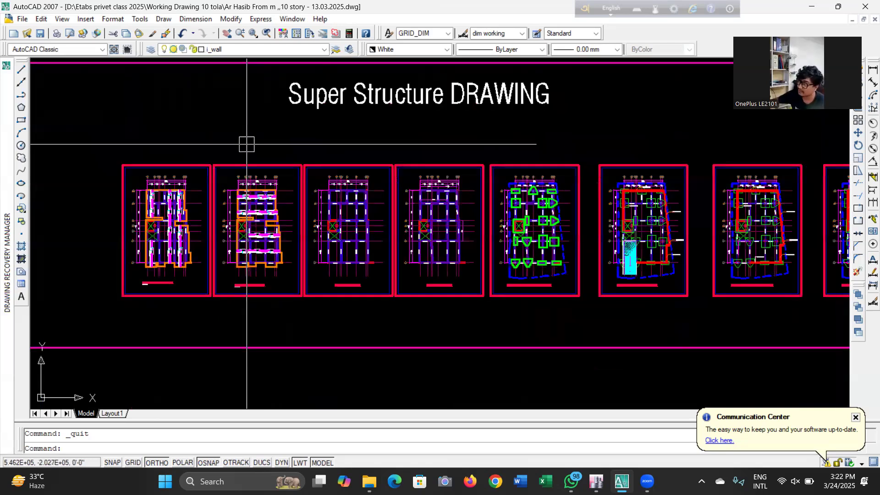
{"action": "scroll", "coordinate": [247, 144], "scroll_direction": "down", "scroll_amount": 2}
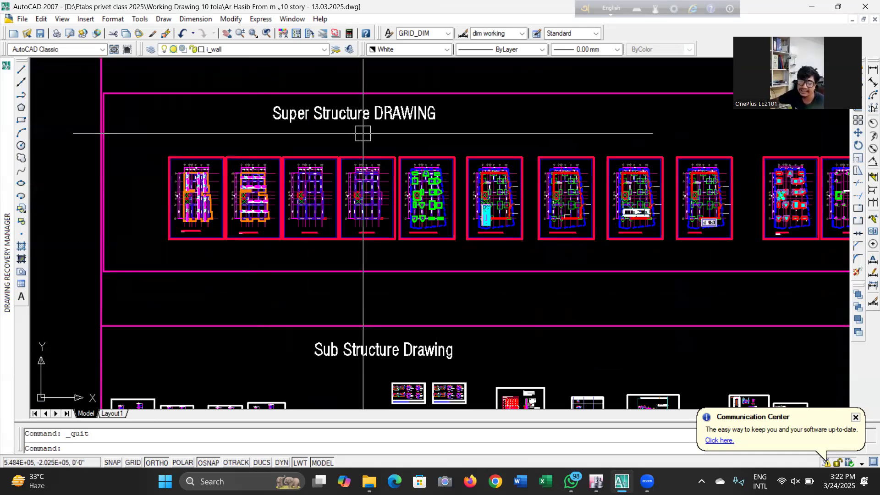
{"action": "scroll", "coordinate": [346, 102], "scroll_direction": "down", "scroll_amount": 5}
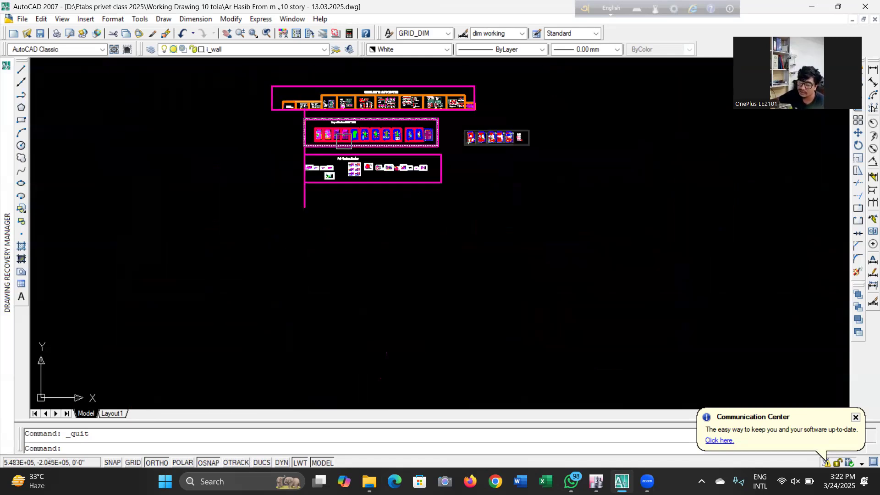
{"action": "scroll", "coordinate": [314, 116], "scroll_direction": "up", "scroll_amount": 3}
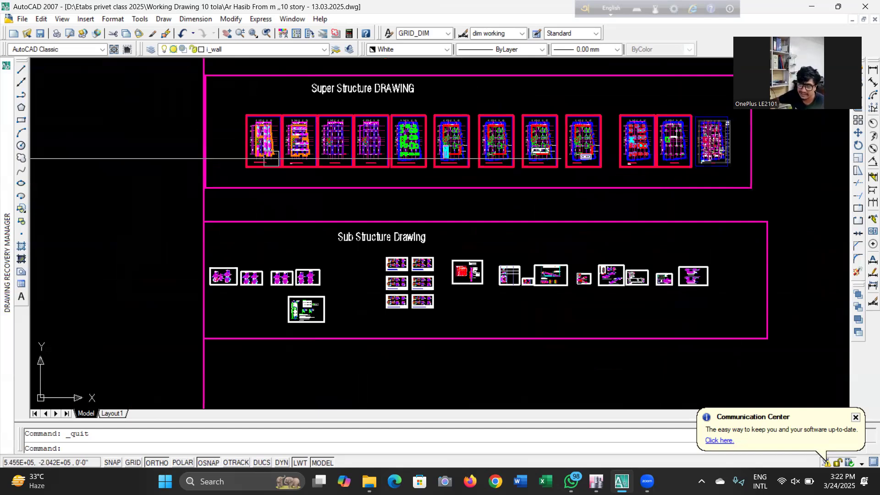
{"action": "scroll", "coordinate": [378, 220], "scroll_direction": "up", "scroll_amount": 2}
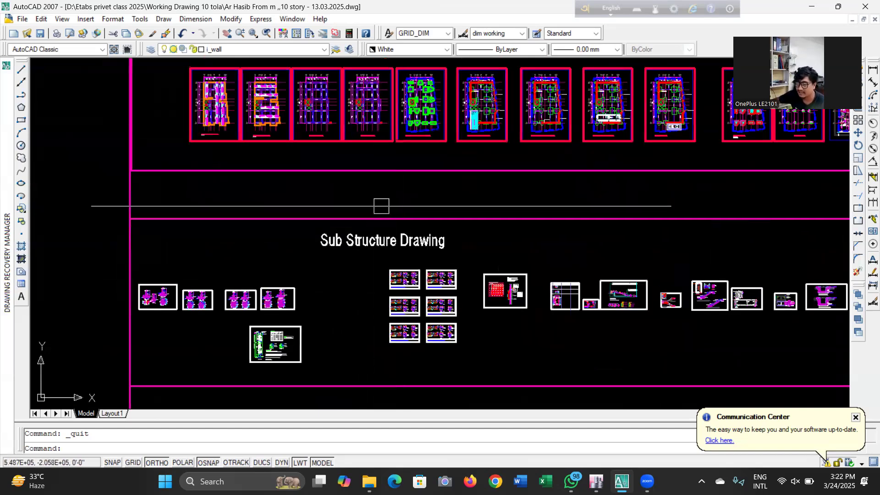
Inspect the floor beam and grade beam layout plans, the column schedule and the SW3 shear wall detail
{"action": "scroll", "coordinate": [377, 206], "scroll_direction": "down", "scroll_amount": 2}
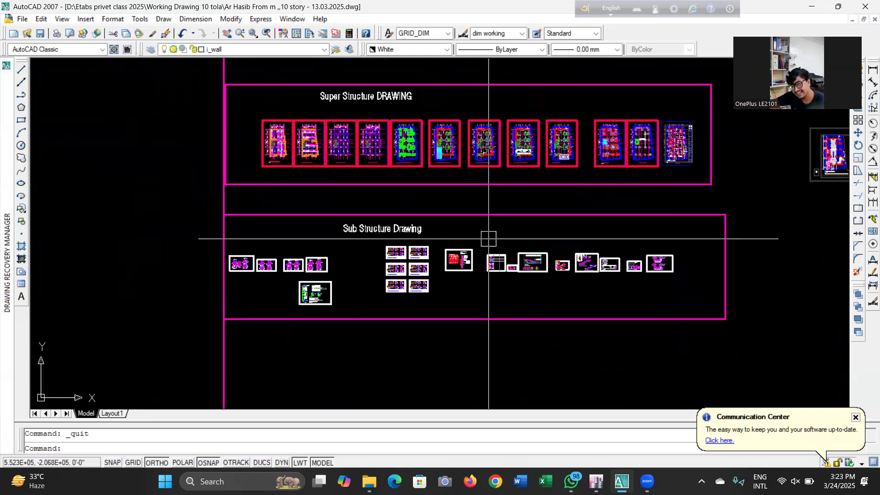
{"action": "scroll", "coordinate": [315, 136], "scroll_direction": "up", "scroll_amount": 3}
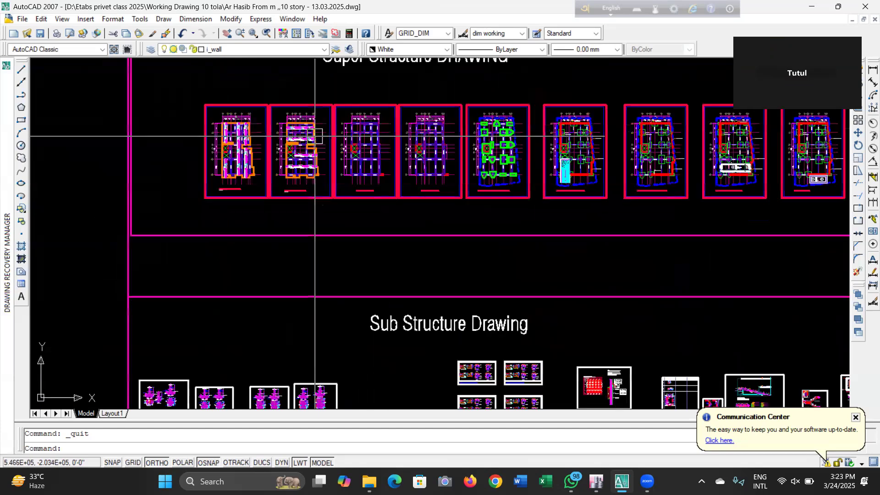
{"action": "scroll", "coordinate": [471, 161], "scroll_direction": "down", "scroll_amount": 5}
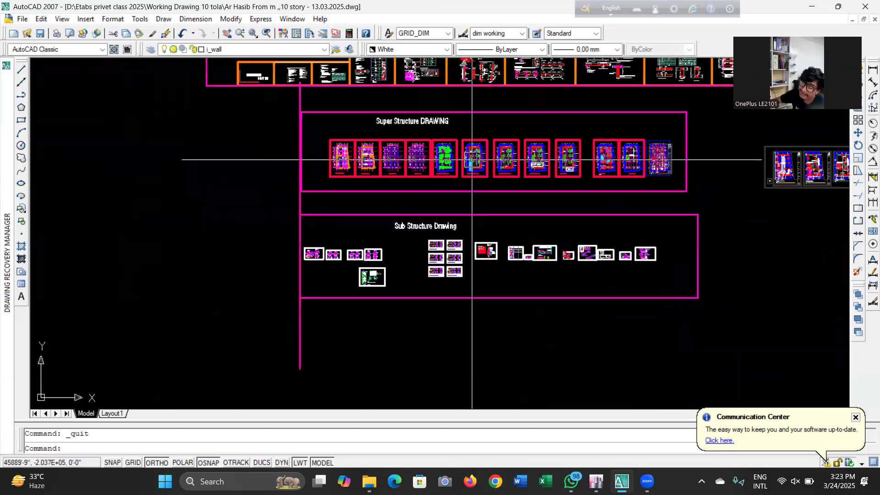
{"action": "scroll", "coordinate": [469, 161], "scroll_direction": "up", "scroll_amount": 8}
{"action": "scroll", "coordinate": [286, 117], "scroll_direction": "up", "scroll_amount": 4}
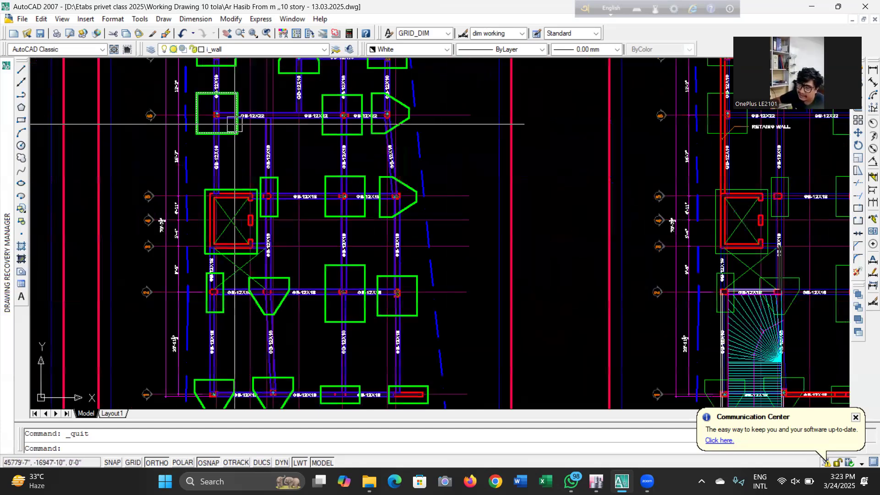
{"action": "scroll", "coordinate": [371, 200], "scroll_direction": "down", "scroll_amount": 5}
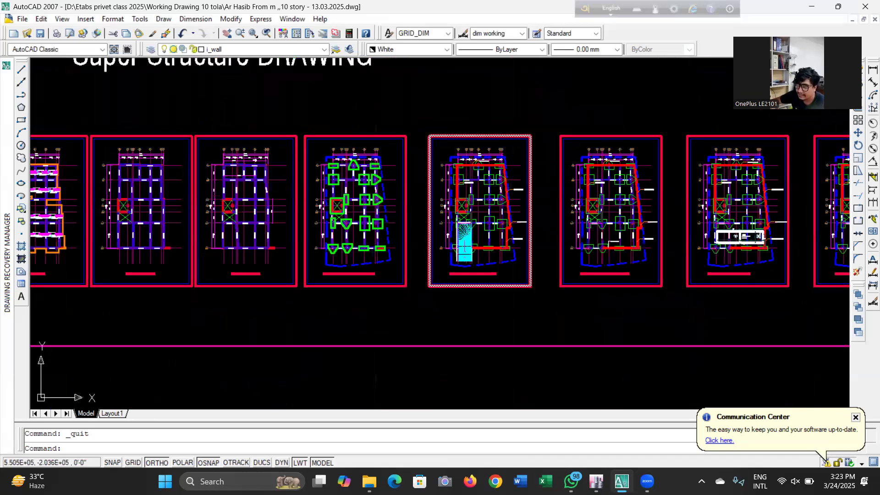
{"action": "scroll", "coordinate": [256, 178], "scroll_direction": "up", "scroll_amount": 5}
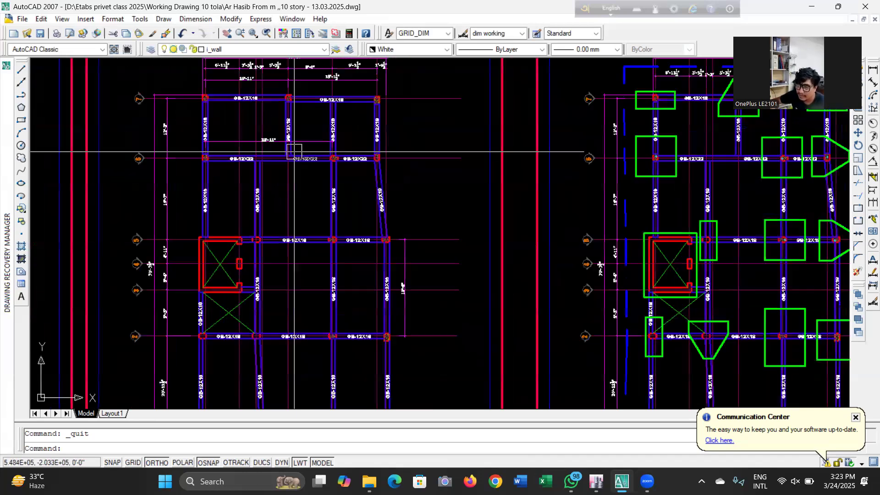
{"action": "scroll", "coordinate": [348, 174], "scroll_direction": "down", "scroll_amount": 7}
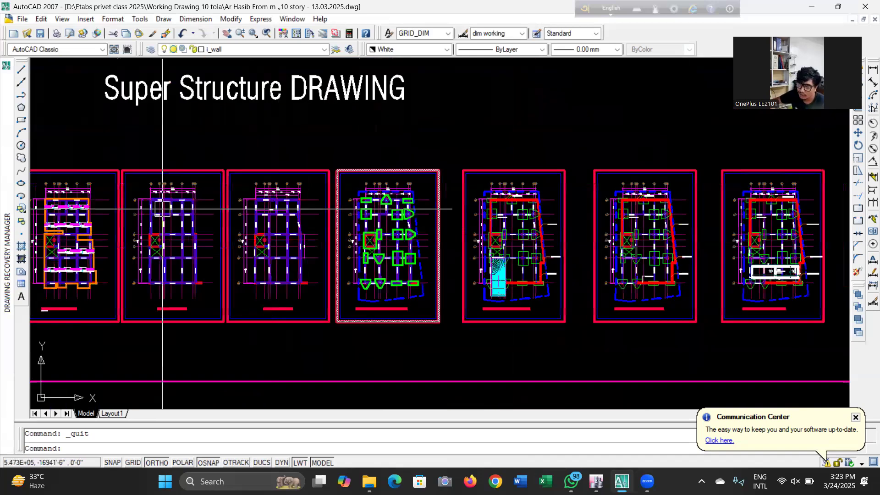
{"action": "scroll", "coordinate": [454, 321], "scroll_direction": "up", "scroll_amount": 10}
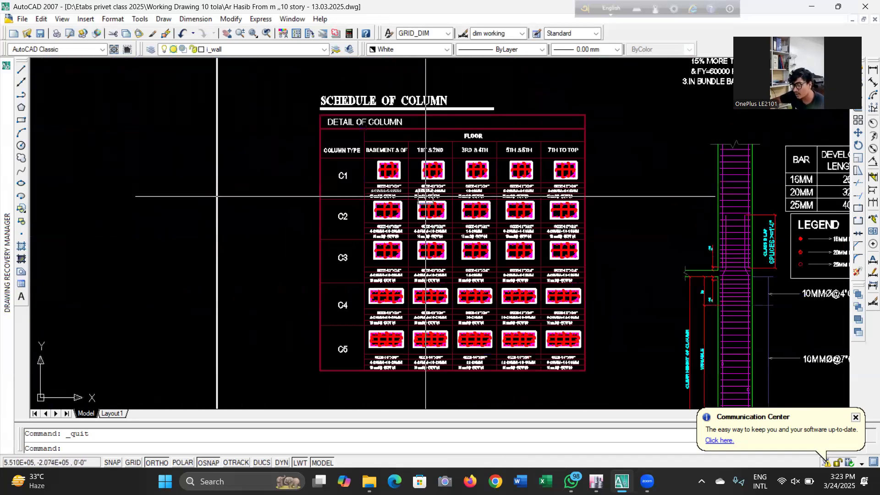
{"action": "scroll", "coordinate": [361, 204], "scroll_direction": "down", "scroll_amount": 4}
{"action": "scroll", "coordinate": [361, 204], "scroll_direction": "down", "scroll_amount": 3}
{"action": "scroll", "coordinate": [486, 191], "scroll_direction": "up", "scroll_amount": 9}
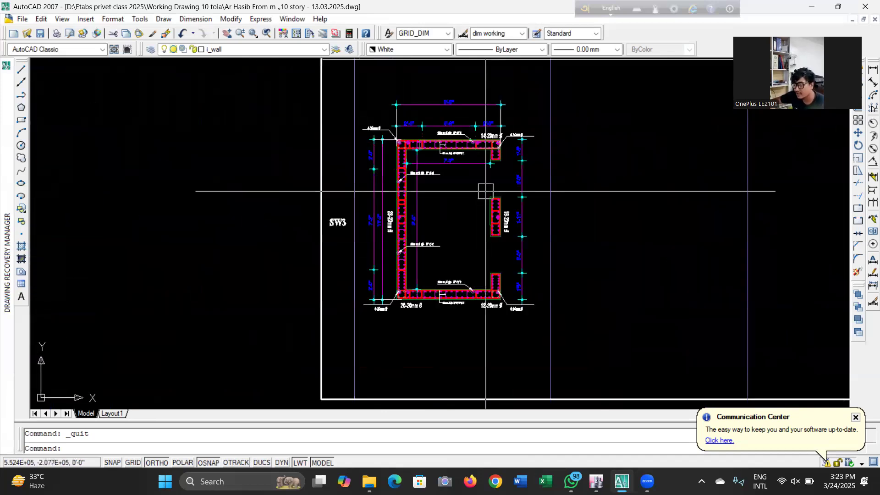
Survey the SW3 shear wall detail, the retaining wall sections and the Super Structure and Sub Structure sheet groups
{"action": "scroll", "coordinate": [485, 191], "scroll_direction": "up", "scroll_amount": 2}
{"action": "scroll", "coordinate": [589, 188], "scroll_direction": "down", "scroll_amount": 5}
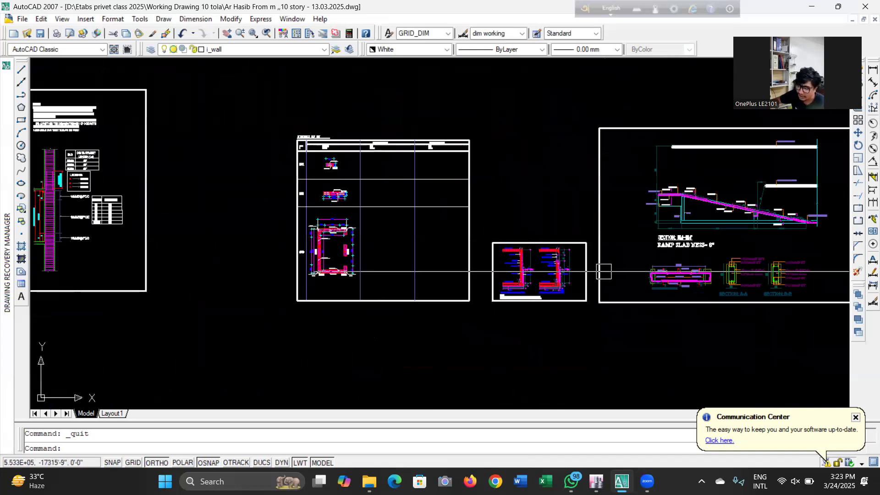
{"action": "scroll", "coordinate": [603, 271], "scroll_direction": "up", "scroll_amount": 8}
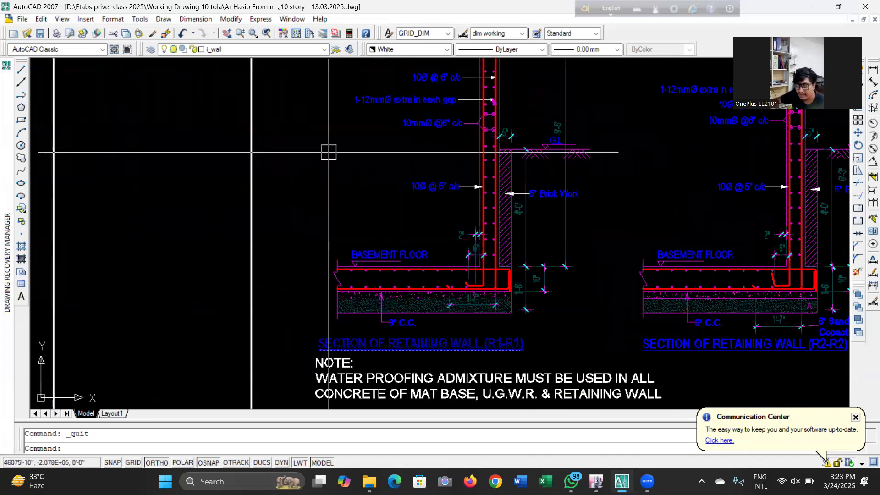
{"action": "scroll", "coordinate": [420, 350], "scroll_direction": "up", "scroll_amount": 2}
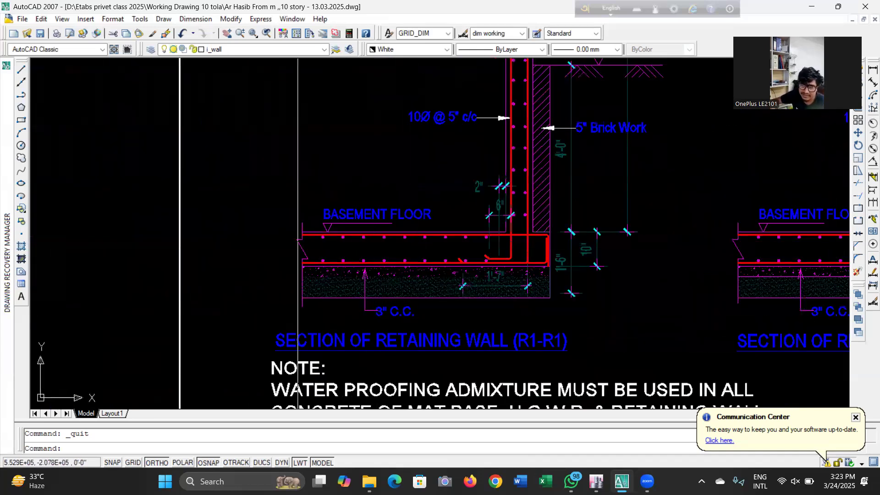
{"action": "scroll", "coordinate": [450, 294], "scroll_direction": "down", "scroll_amount": 12}
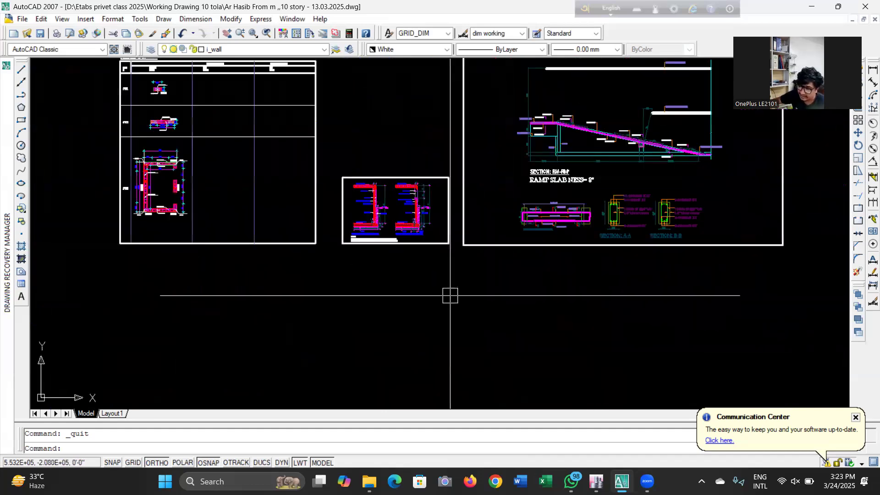
{"action": "scroll", "coordinate": [393, 255], "scroll_direction": "down", "scroll_amount": 3}
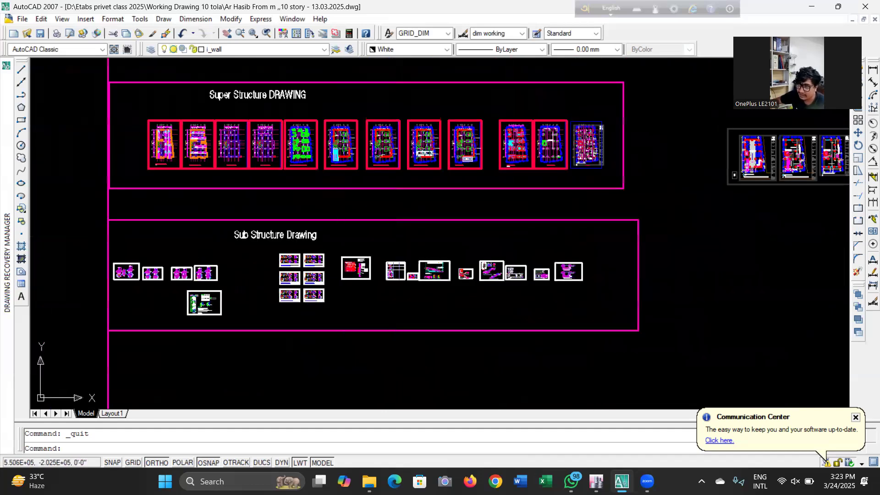
{"action": "scroll", "coordinate": [393, 255], "scroll_direction": "up", "scroll_amount": 6}
{"action": "scroll", "coordinate": [468, 114], "scroll_direction": "up", "scroll_amount": 5}
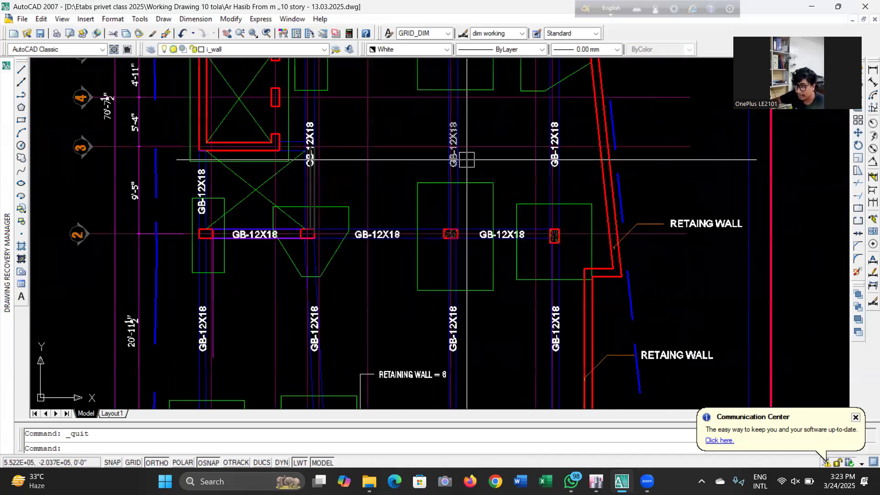
{"action": "scroll", "coordinate": [468, 114], "scroll_direction": "down", "scroll_amount": 5}
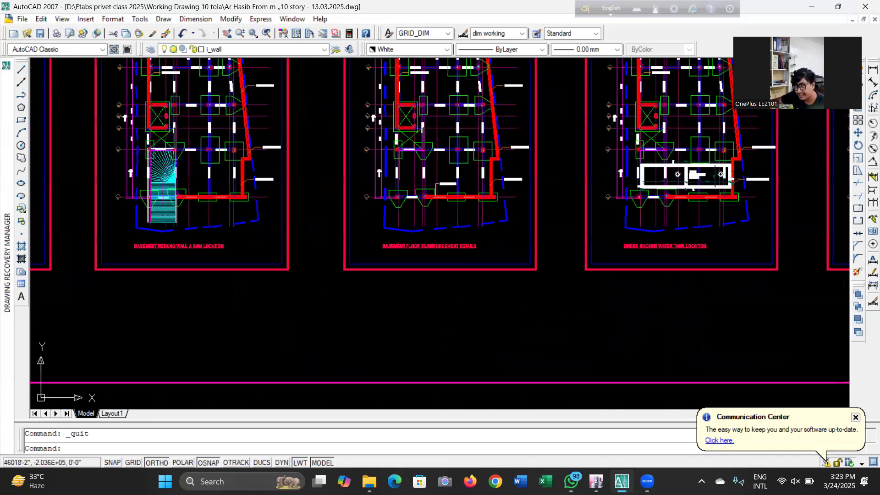
{"action": "scroll", "coordinate": [373, 265], "scroll_direction": "down", "scroll_amount": 4}
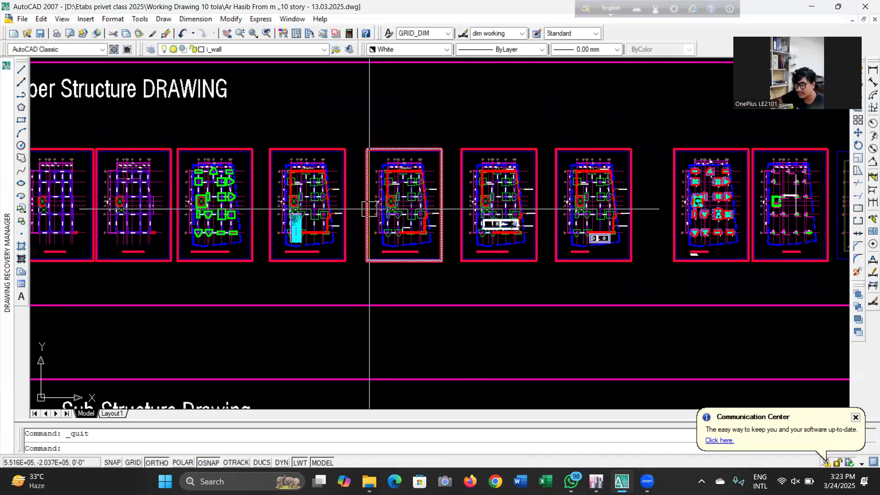
{"action": "scroll", "coordinate": [370, 209], "scroll_direction": "down", "scroll_amount": 2}
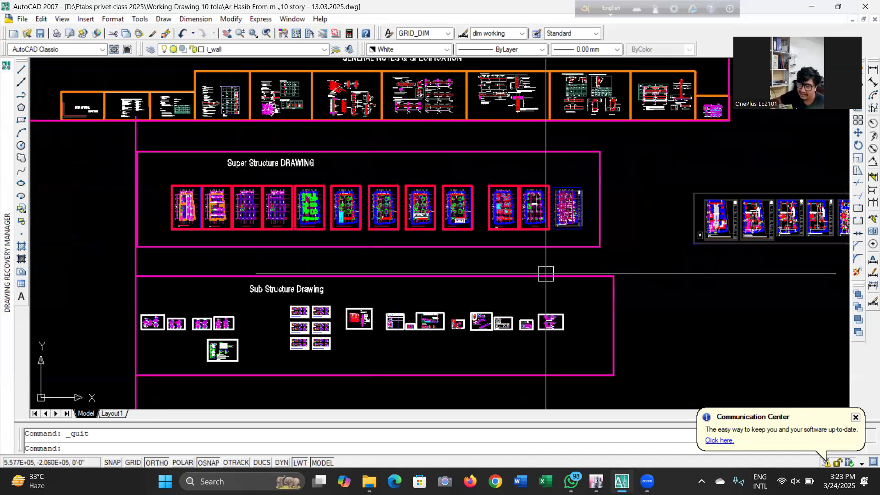
{"action": "scroll", "coordinate": [223, 364], "scroll_direction": "up", "scroll_amount": 3}
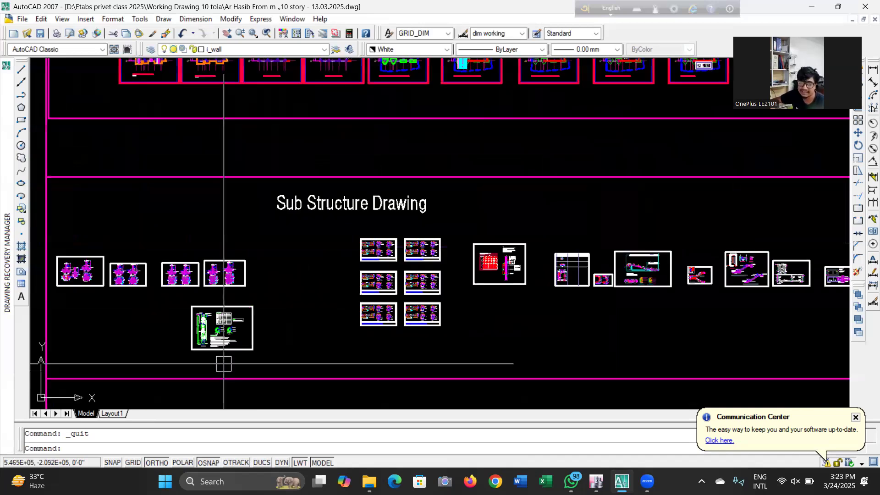
{"action": "scroll", "coordinate": [232, 293], "scroll_direction": "down", "scroll_amount": 3}
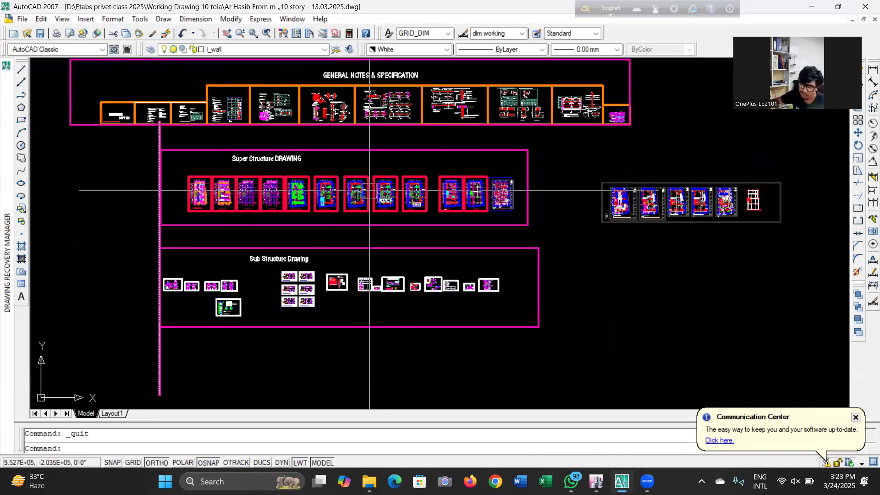
Inspect the pile cap layout plan, column layout plan and typical floor plan sheets
{"action": "scroll", "coordinate": [370, 190], "scroll_direction": "up", "scroll_amount": 3}
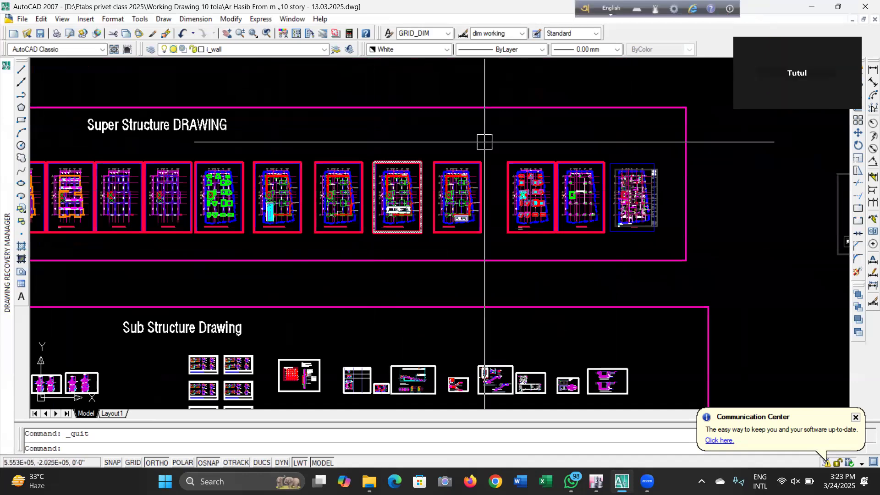
{"action": "scroll", "coordinate": [484, 142], "scroll_direction": "down", "scroll_amount": 4}
{"action": "scroll", "coordinate": [502, 214], "scroll_direction": "up", "scroll_amount": 4}
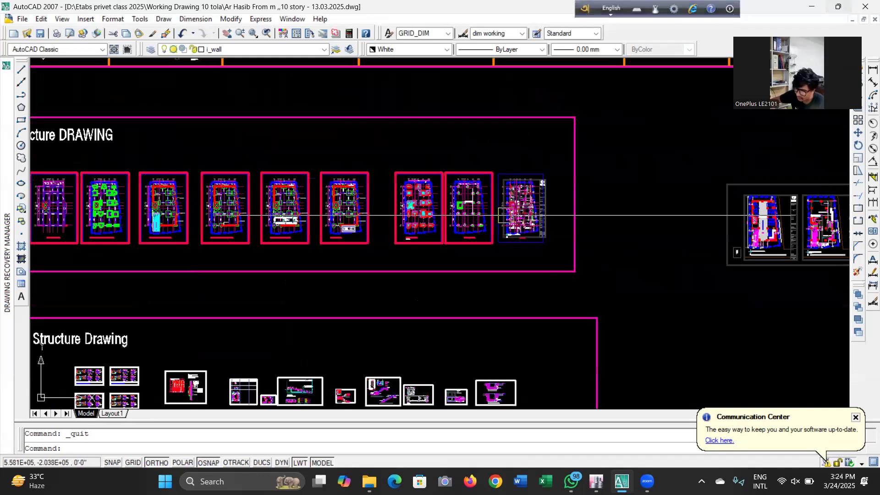
{"action": "scroll", "coordinate": [503, 215], "scroll_direction": "up", "scroll_amount": 6}
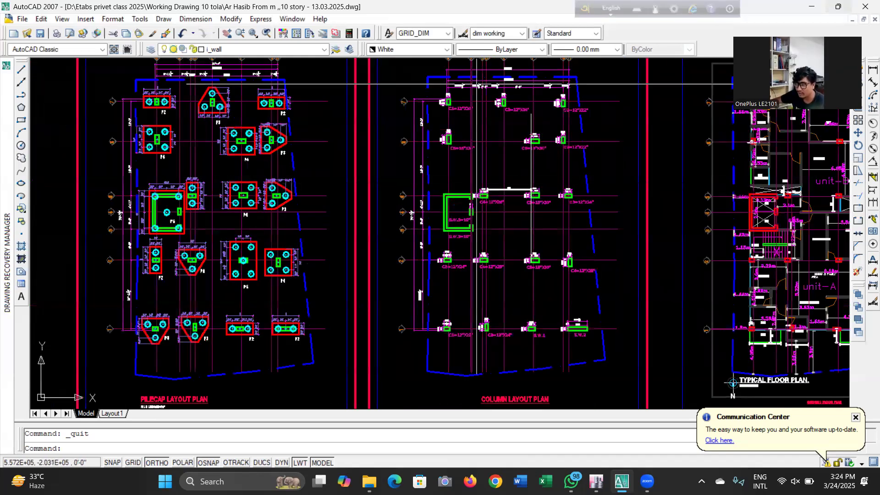
{"action": "scroll", "coordinate": [403, 282], "scroll_direction": "down", "scroll_amount": 2}
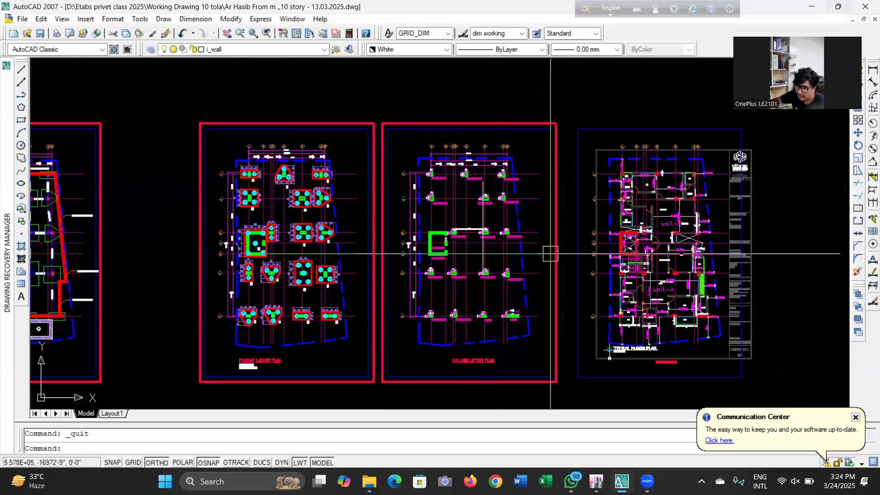
{"action": "scroll", "coordinate": [663, 273], "scroll_direction": "up", "scroll_amount": 2}
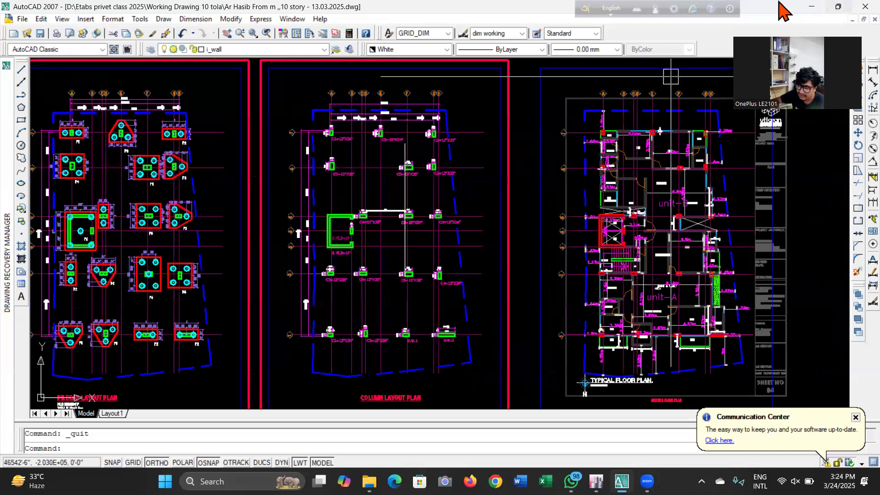
Switch to ETABS and start a new model using the saved user default settings
{"action": "left_click", "coordinate": [810, 7]}
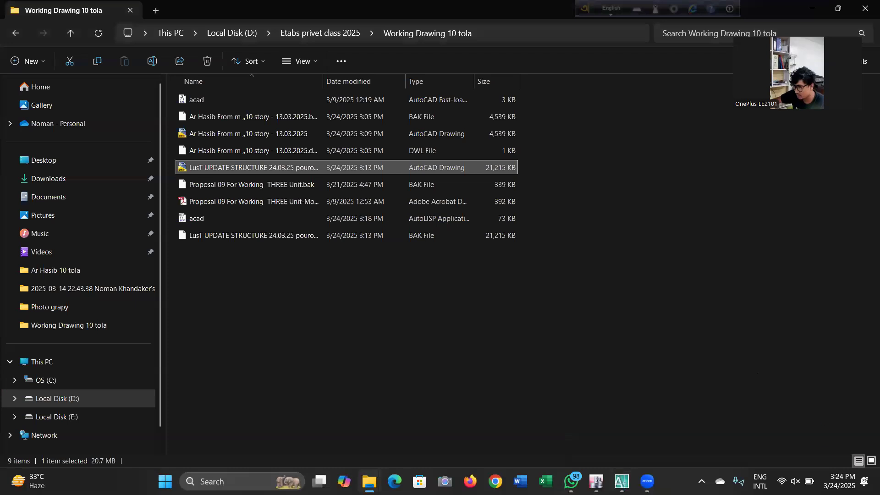
{"action": "mouse_move", "coordinate": [596, 481]}
{"action": "left_click", "coordinate": [593, 426]}
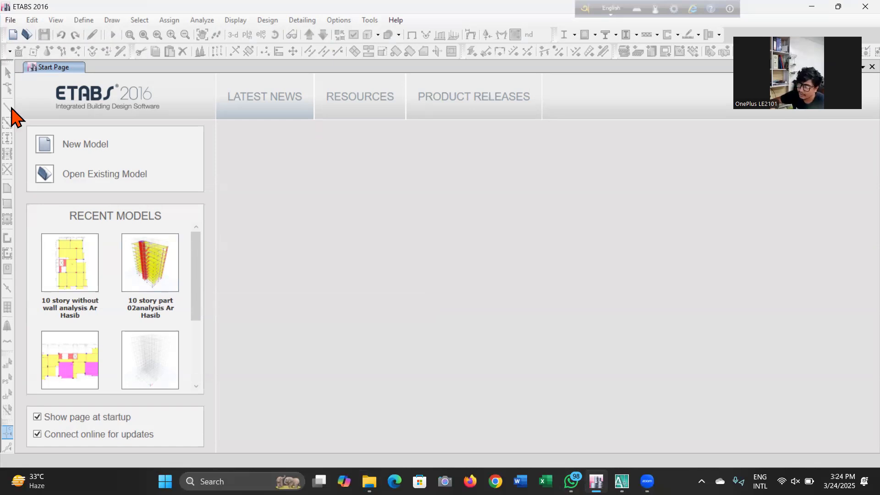
{"action": "left_click", "coordinate": [11, 21]}
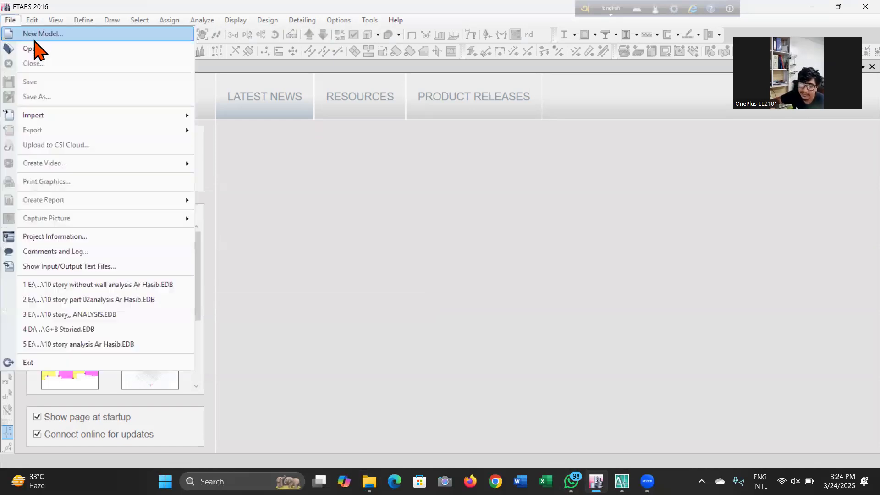
{"action": "left_click", "coordinate": [30, 33]}
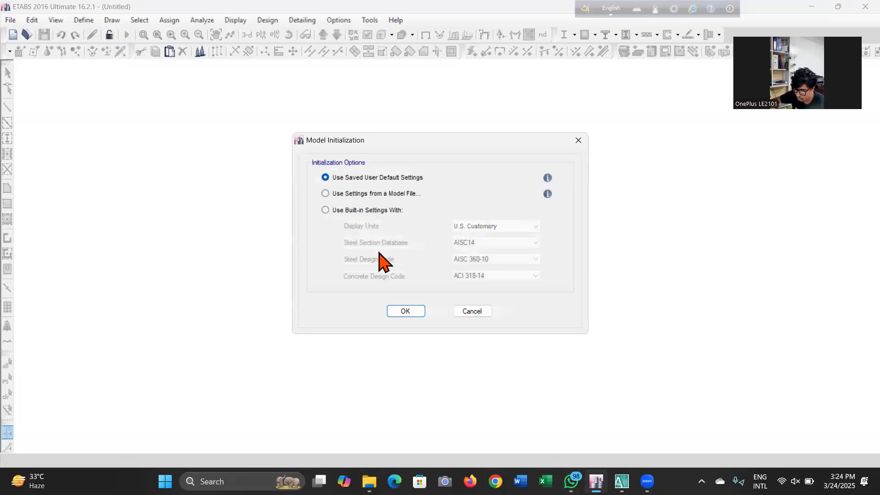
{"action": "left_click", "coordinate": [406, 312]}
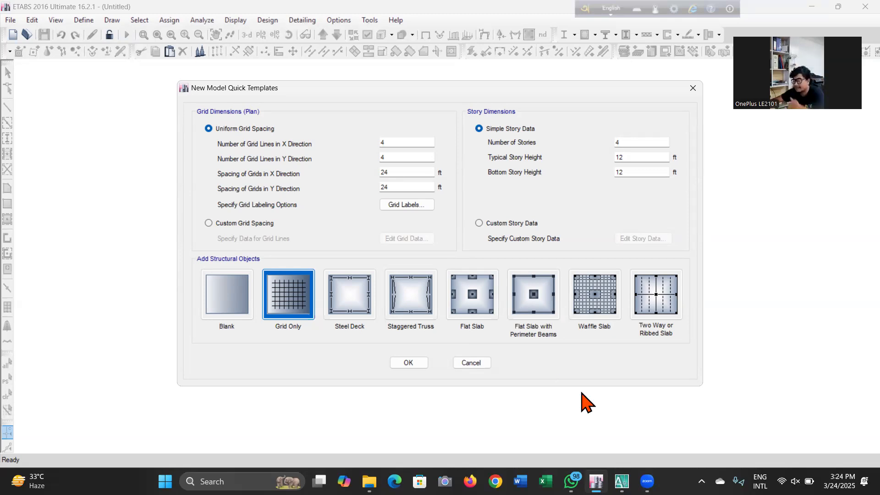
Return to the AutoCAD drawing and compare the column layout plan with the typical floor plan
{"action": "mouse_move", "coordinate": [621, 480]}
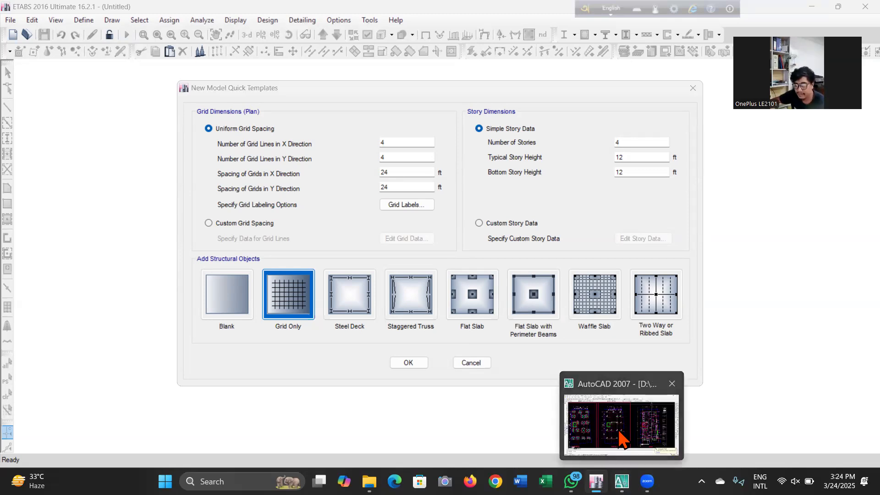
{"action": "left_click", "coordinate": [622, 434]}
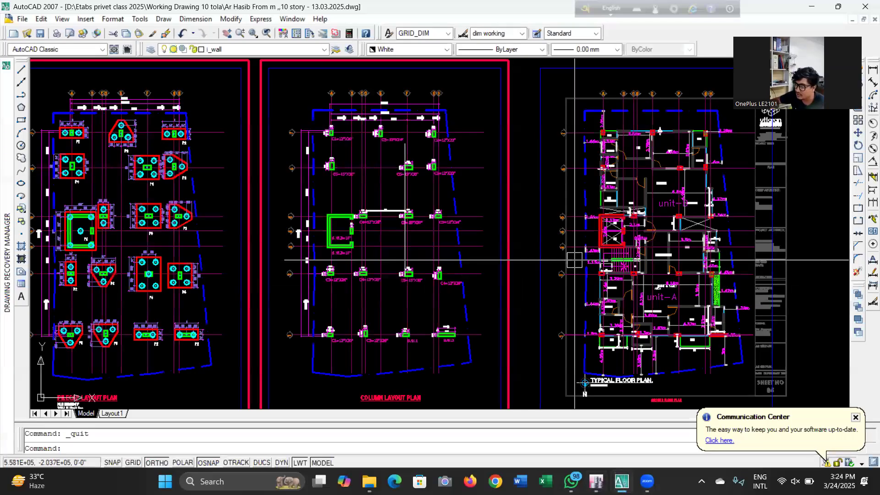
{"action": "scroll", "coordinate": [573, 193], "scroll_direction": "up", "scroll_amount": 2}
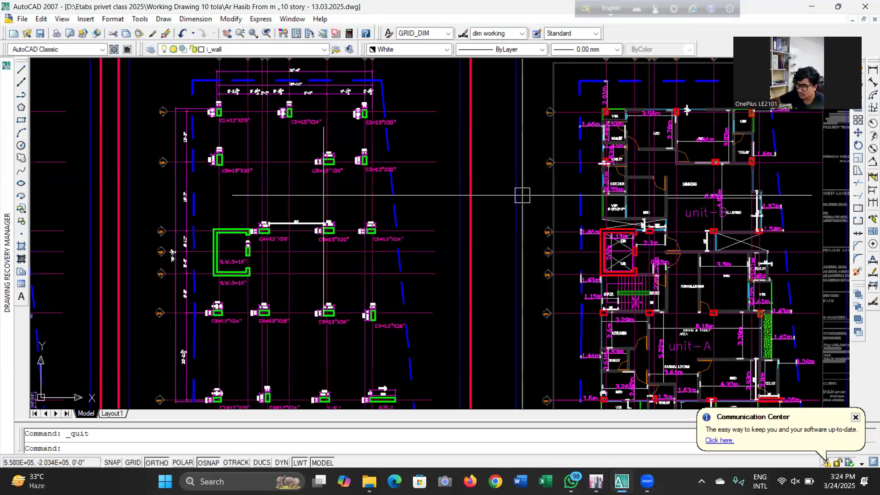
{"action": "scroll", "coordinate": [511, 222], "scroll_direction": "down", "scroll_amount": 5}
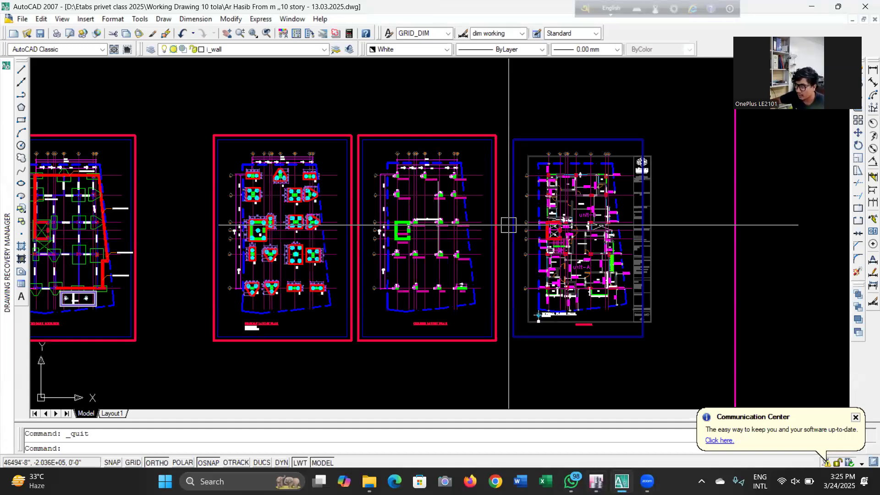
{"action": "scroll", "coordinate": [586, 213], "scroll_direction": "up", "scroll_amount": 3}
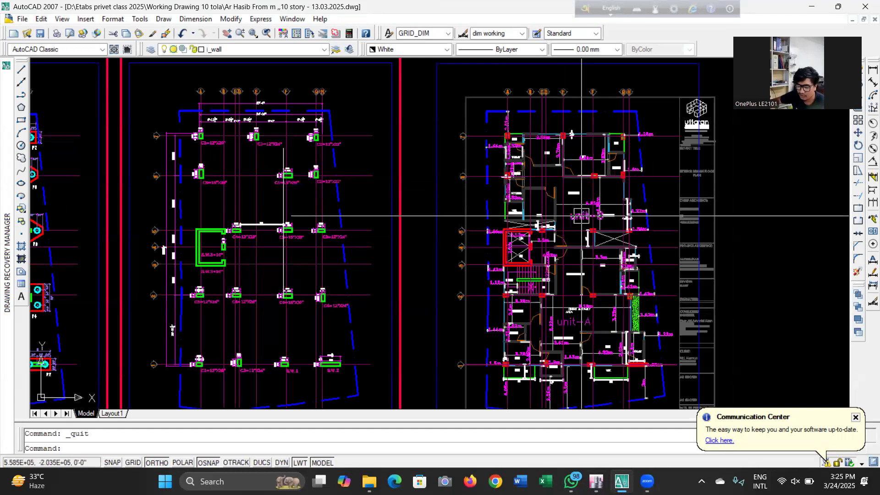
{"action": "scroll", "coordinate": [464, 190], "scroll_direction": "up", "scroll_amount": 3}
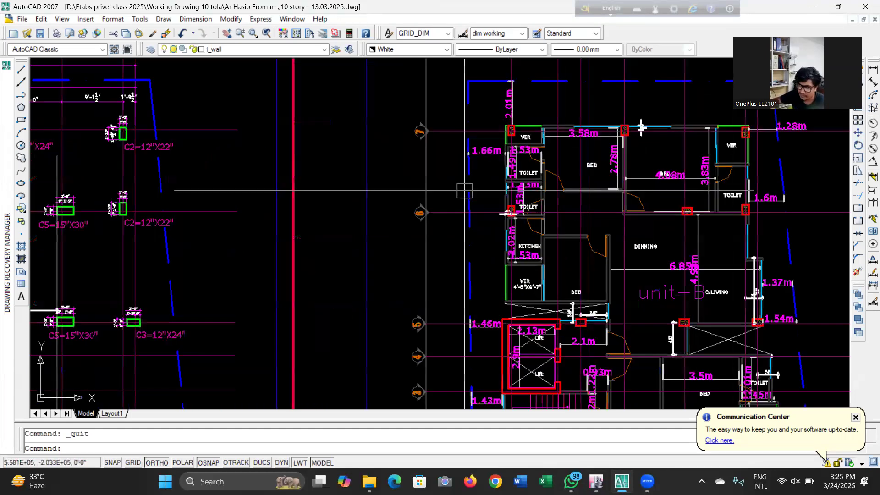
{"action": "scroll", "coordinate": [464, 190], "scroll_direction": "down", "scroll_amount": 5}
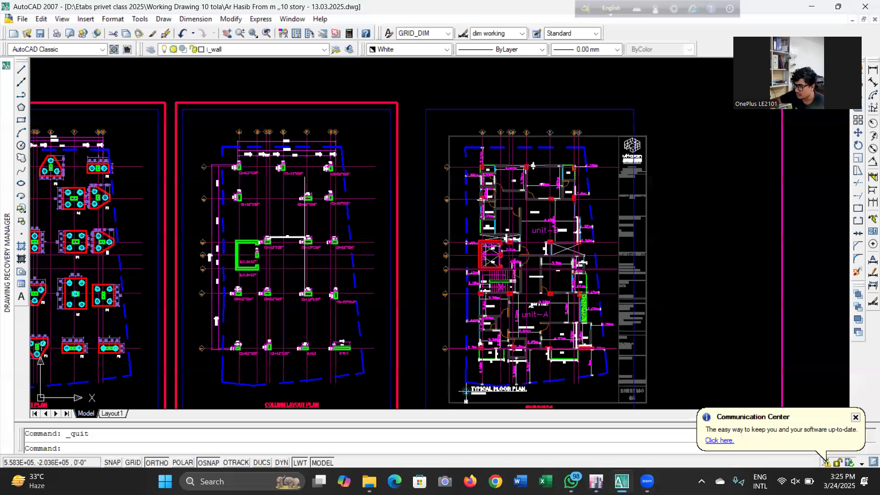
{"action": "scroll", "coordinate": [464, 190], "scroll_direction": "up", "scroll_amount": 2}
{"action": "scroll", "coordinate": [572, 234], "scroll_direction": "down", "scroll_amount": 2}
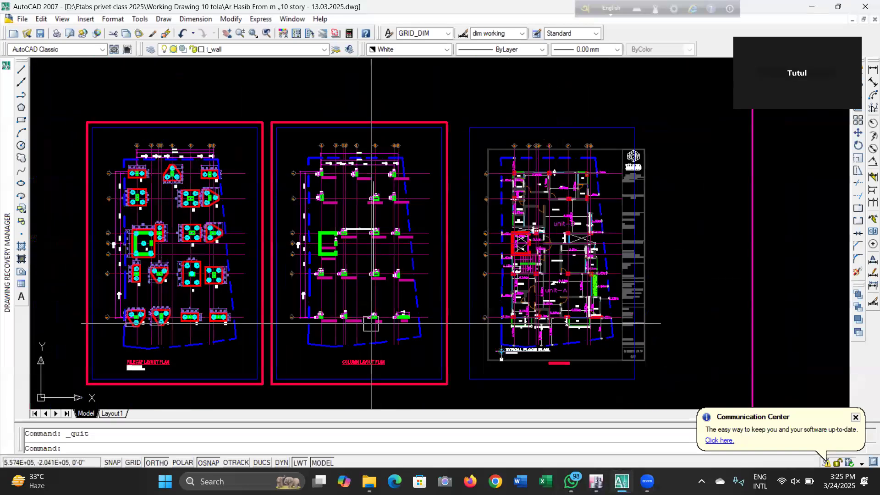
{"action": "scroll", "coordinate": [369, 311], "scroll_direction": "up", "scroll_amount": 3}
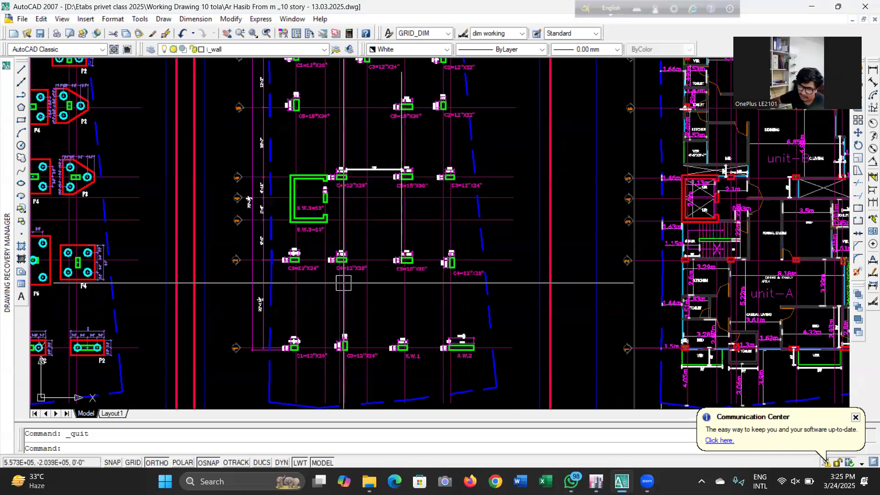
{"action": "scroll", "coordinate": [338, 138], "scroll_direction": "down", "scroll_amount": 2}
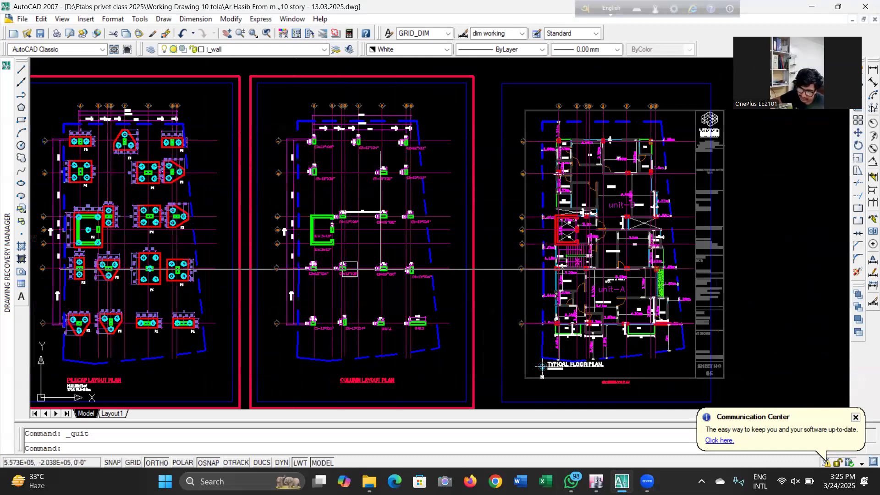
Examine the toilet and kitchen dimensions near grid lines 6 and 7 of the typical floor plan
{"action": "left_click", "coordinate": [383, 219]}
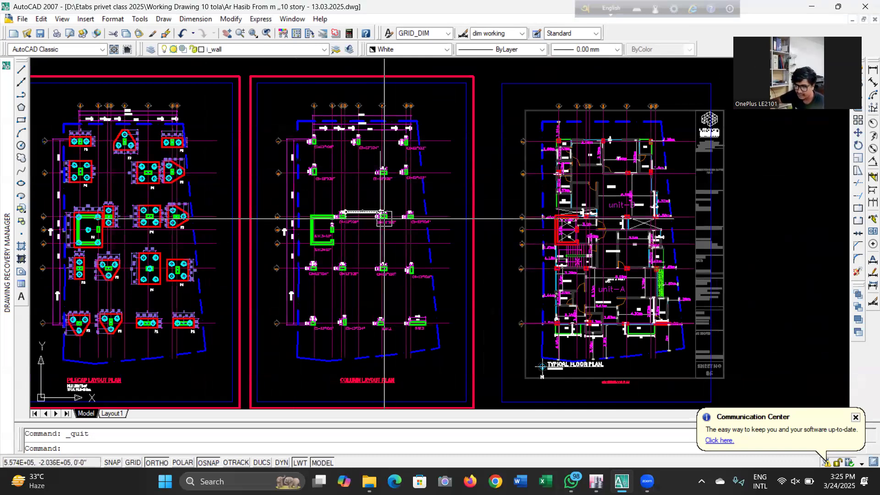
{"action": "scroll", "coordinate": [653, 180], "scroll_direction": "up", "scroll_amount": 2}
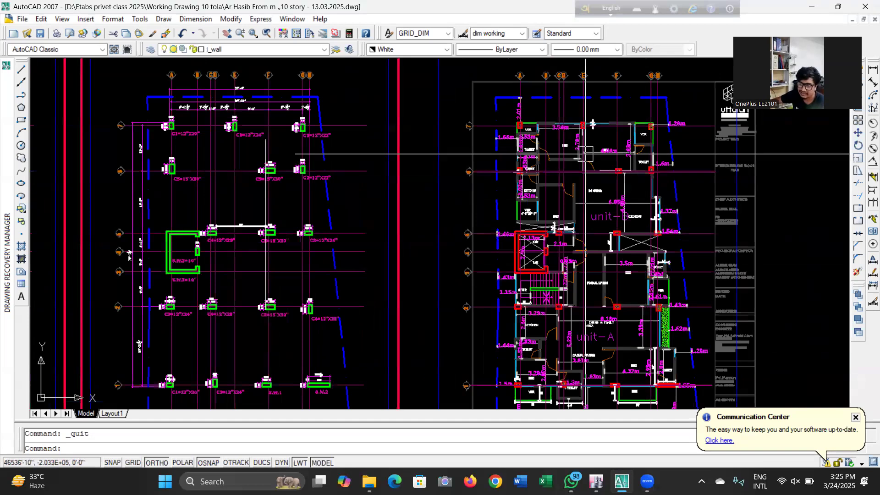
{"action": "scroll", "coordinate": [585, 154], "scroll_direction": "up", "scroll_amount": 7}
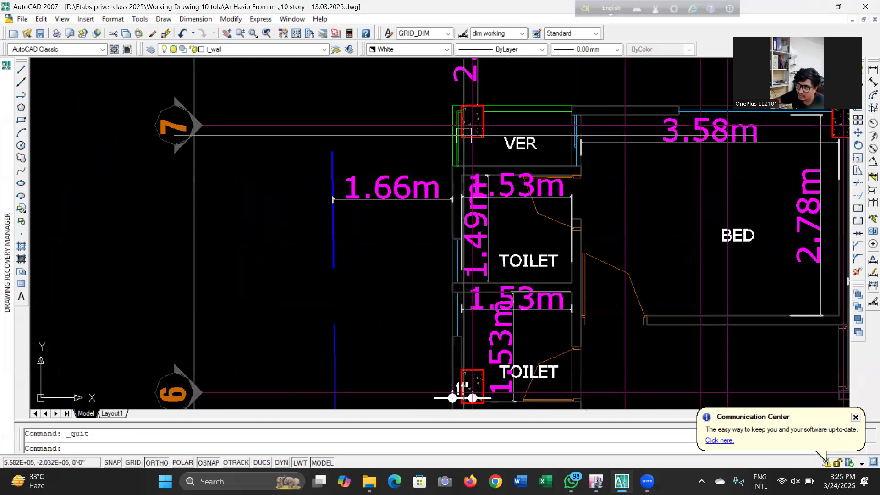
{"action": "middle_click_drag", "start_coordinate": [470, 395], "coordinate": [475, 196]}
{"action": "scroll", "coordinate": [476, 197], "scroll_direction": "up", "scroll_amount": 1}
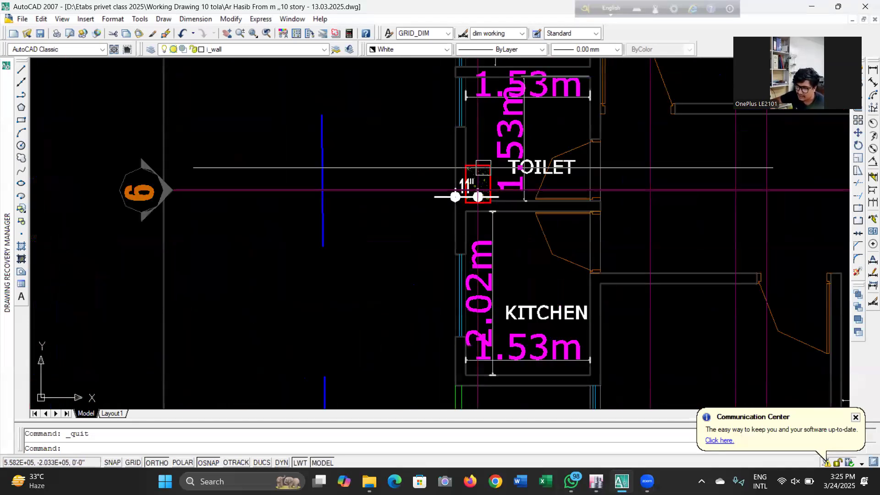
Zoom across the pile cap, column layout and typical floor plan sheets to compare grid positions and room dimensions
{"action": "scroll", "coordinate": [483, 168], "scroll_direction": "down", "scroll_amount": 8}
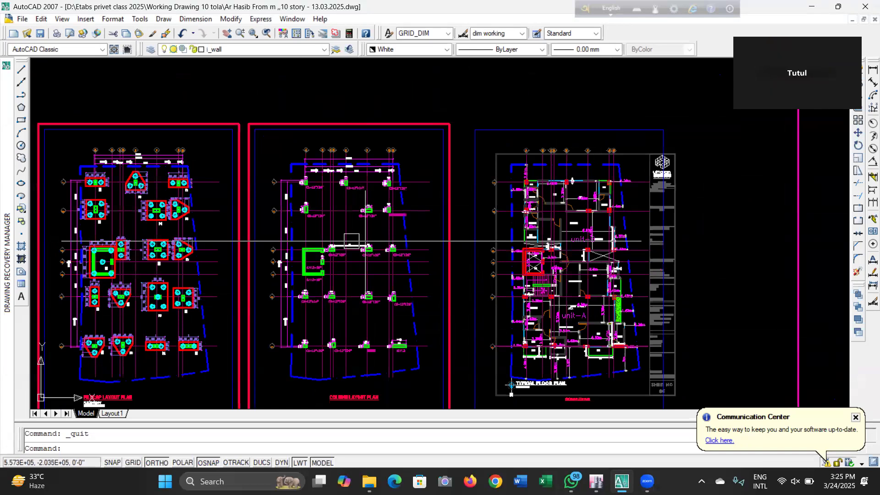
{"action": "scroll", "coordinate": [335, 215], "scroll_direction": "up", "scroll_amount": 1}
{"action": "scroll", "coordinate": [341, 220], "scroll_direction": "down", "scroll_amount": 1}
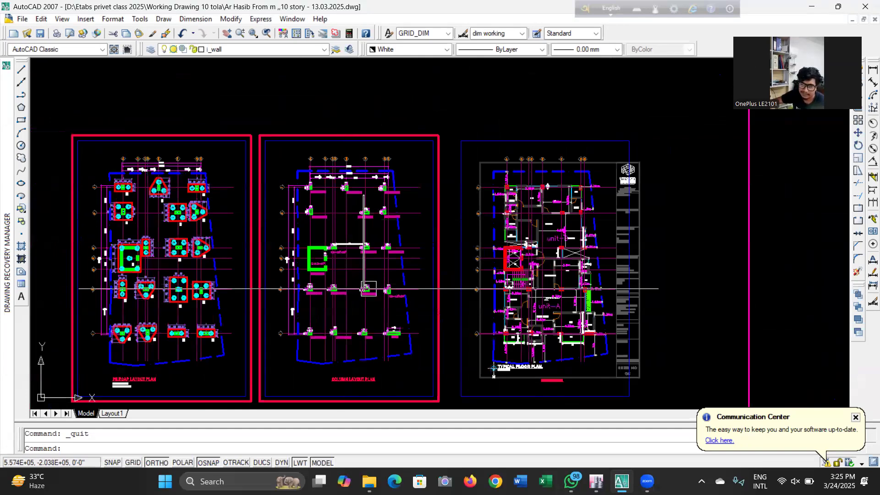
{"action": "scroll", "coordinate": [290, 186], "scroll_direction": "up", "scroll_amount": 3}
{"action": "scroll", "coordinate": [348, 206], "scroll_direction": "down", "scroll_amount": 1}
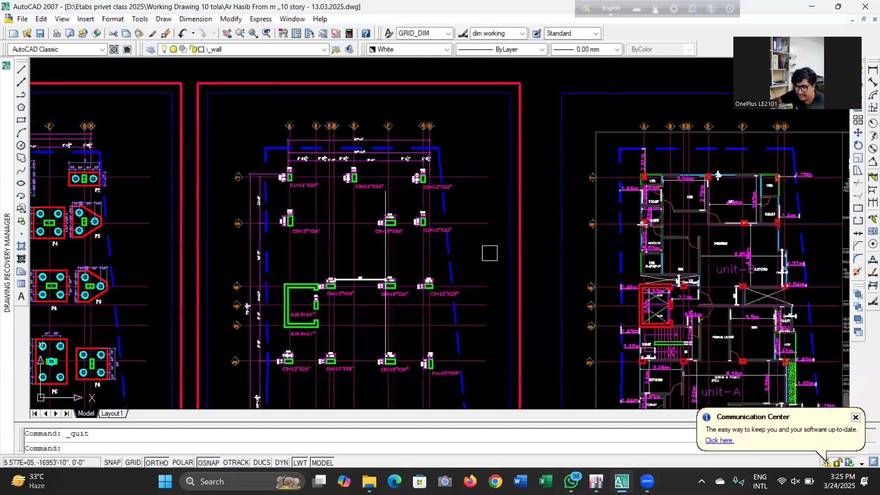
{"action": "scroll", "coordinate": [500, 250], "scroll_direction": "down", "scroll_amount": 2}
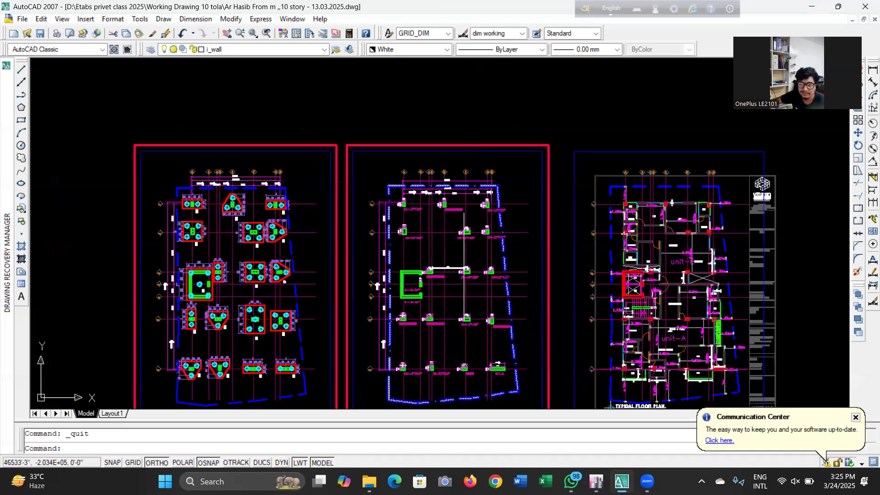
{"action": "scroll", "coordinate": [531, 391], "scroll_direction": "up", "scroll_amount": 5}
{"action": "scroll", "coordinate": [530, 154], "scroll_direction": "up", "scroll_amount": 3}
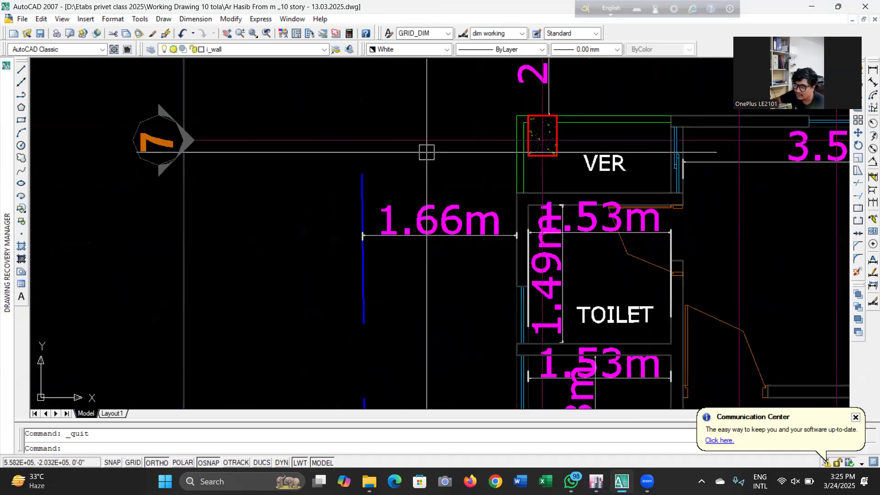
{"action": "scroll", "coordinate": [426, 152], "scroll_direction": "down", "scroll_amount": 4}
{"action": "scroll", "coordinate": [427, 157], "scroll_direction": "down", "scroll_amount": 4}
{"action": "scroll", "coordinate": [575, 266], "scroll_direction": "up", "scroll_amount": 3}
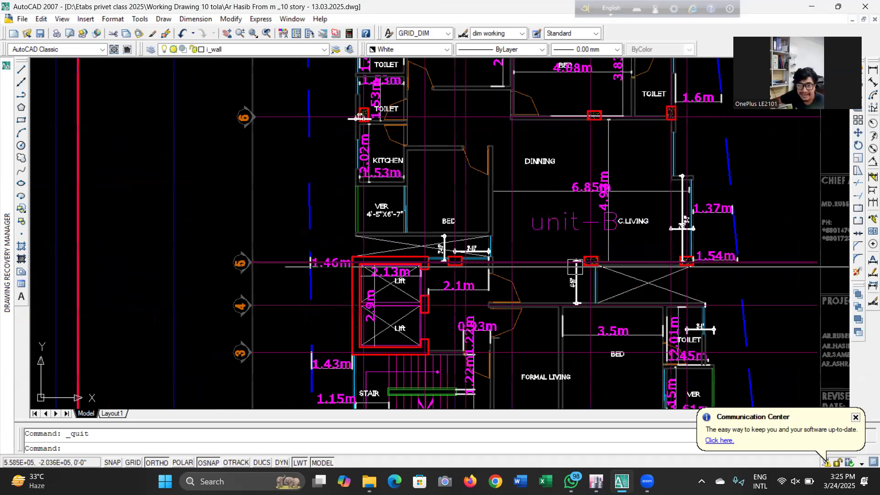
{"action": "scroll", "coordinate": [575, 266], "scroll_direction": "down", "scroll_amount": 4}
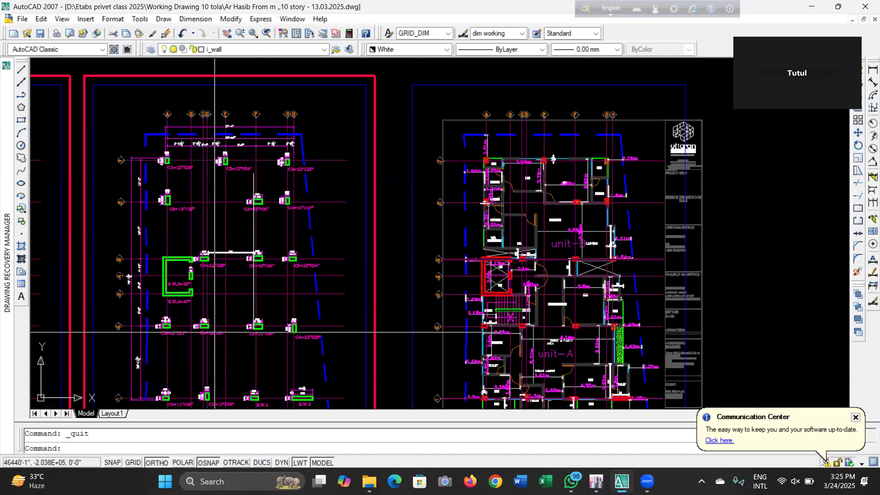
{"action": "scroll", "coordinate": [275, 257], "scroll_direction": "up", "scroll_amount": 3}
{"action": "scroll", "coordinate": [341, 292], "scroll_direction": "down", "scroll_amount": 4}
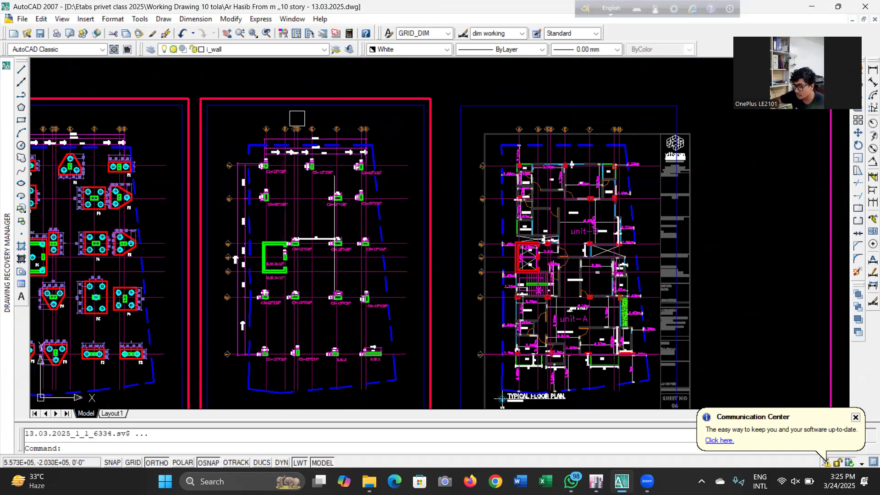
Switch to ETABS and set the quick template to 8 grid lines in X and 7 grid lines in Y
{"action": "mouse_move", "coordinate": [597, 478]}
{"action": "left_click", "coordinate": [542, 441]}
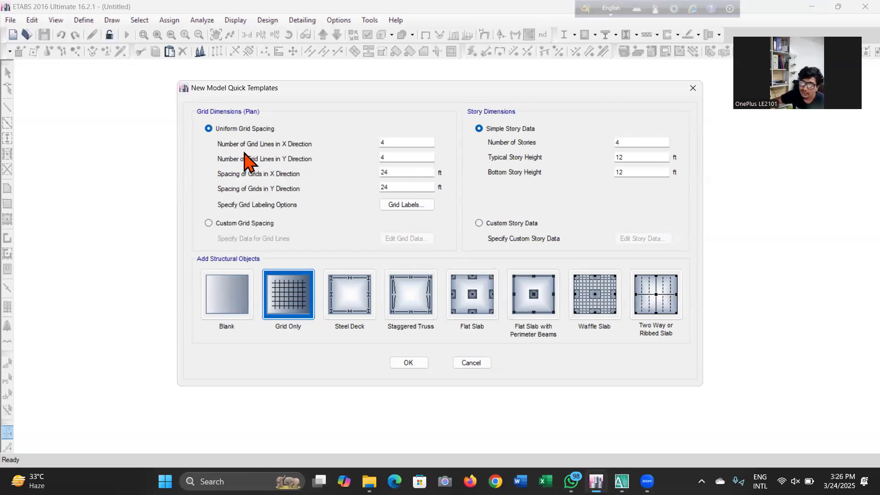
{"action": "double_click", "coordinate": [409, 143]}
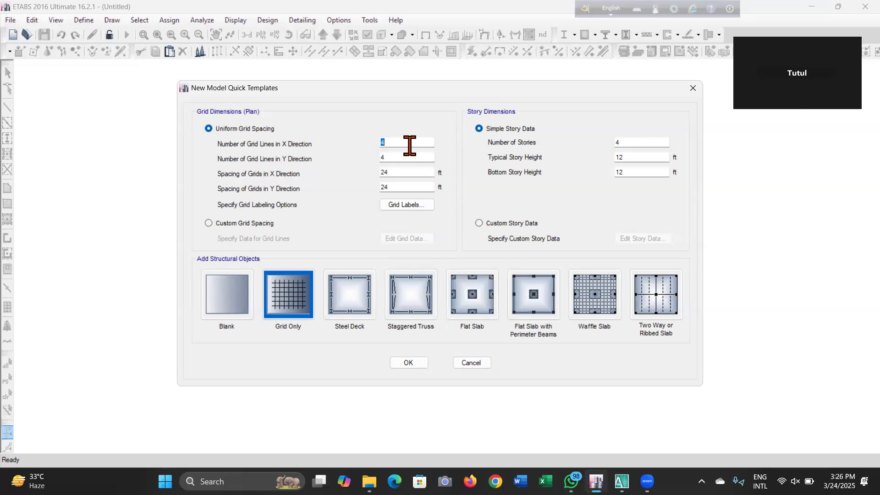
{"action": "type", "text": "8"}
{"action": "double_click", "coordinate": [399, 157]}
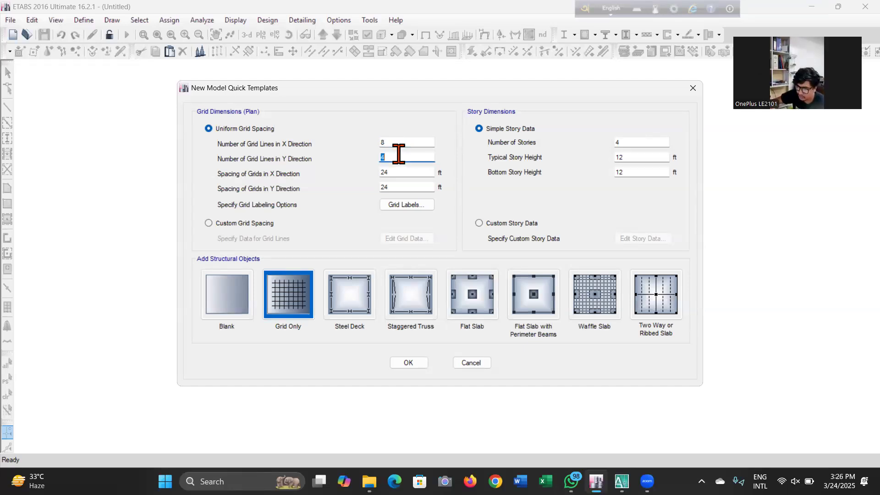
{"action": "type", "text": "7"}
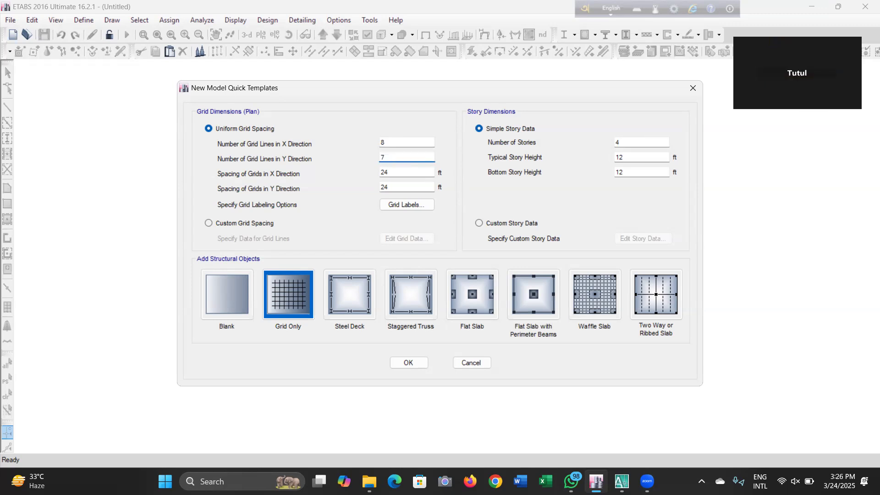
{"action": "double_click", "coordinate": [399, 175]}
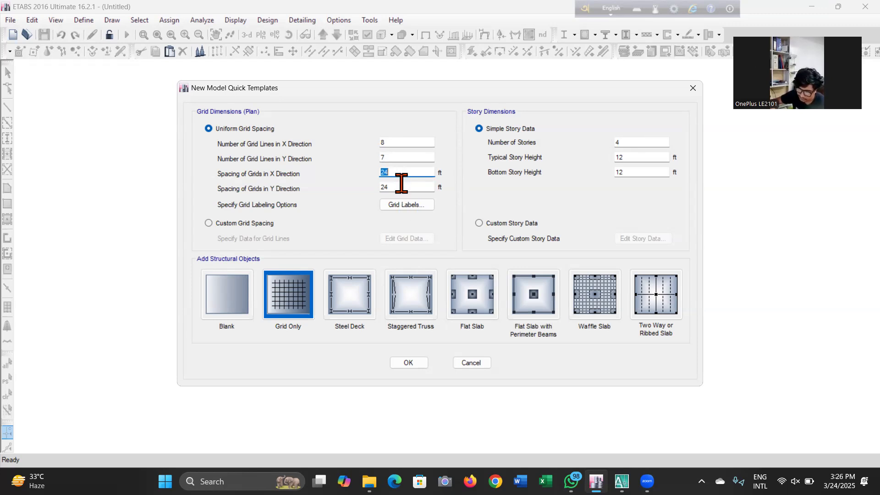
Return to the AutoCAD drawing and examine the grid spacing dimensions on the column layout plan
{"action": "mouse_move", "coordinate": [622, 481]}
{"action": "left_click", "coordinate": [619, 435]}
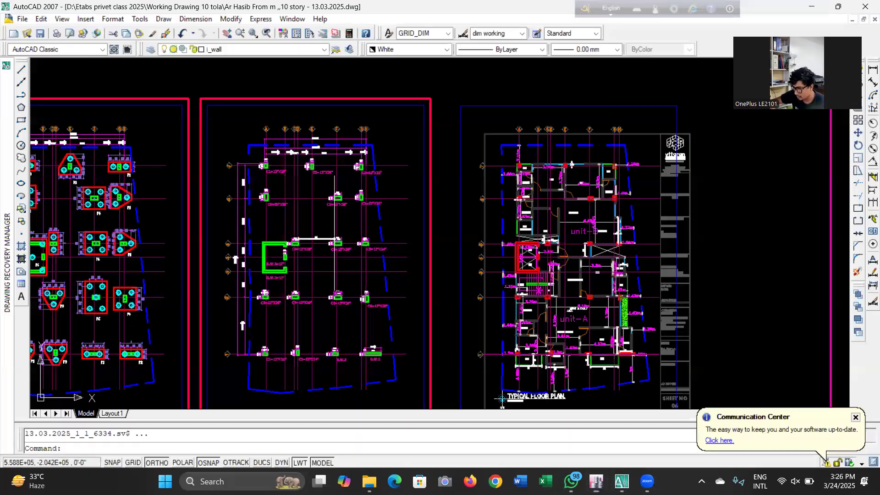
{"action": "scroll", "coordinate": [660, 206], "scroll_direction": "down", "scroll_amount": 5}
{"action": "scroll", "coordinate": [525, 183], "scroll_direction": "up", "scroll_amount": 2}
{"action": "scroll", "coordinate": [527, 183], "scroll_direction": "up", "scroll_amount": 8}
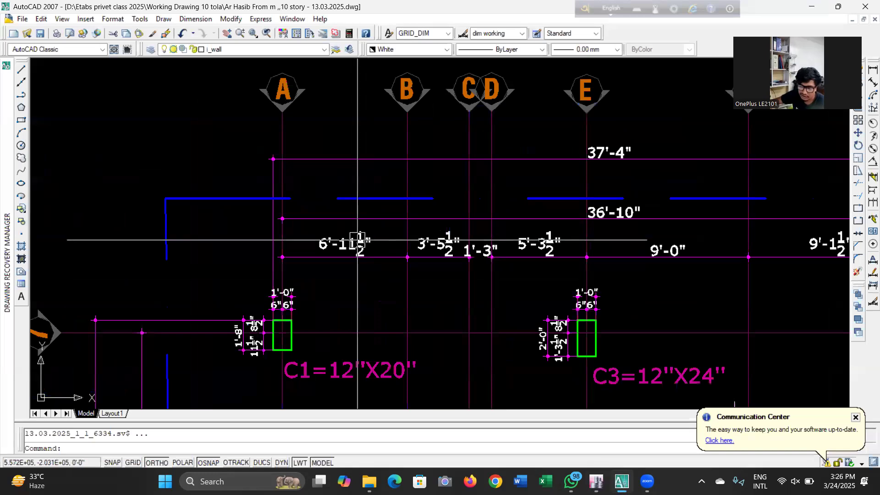
{"action": "scroll", "coordinate": [337, 186], "scroll_direction": "down", "scroll_amount": 6}
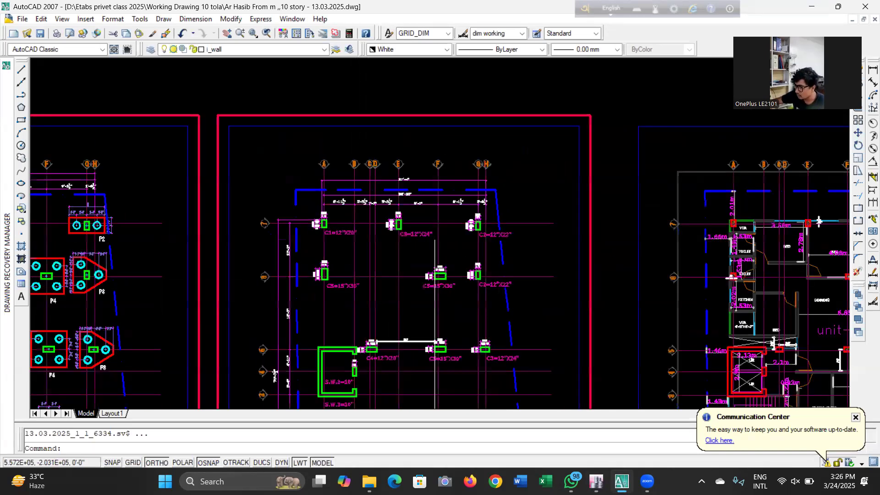
{"action": "scroll", "coordinate": [341, 194], "scroll_direction": "down", "scroll_amount": 2}
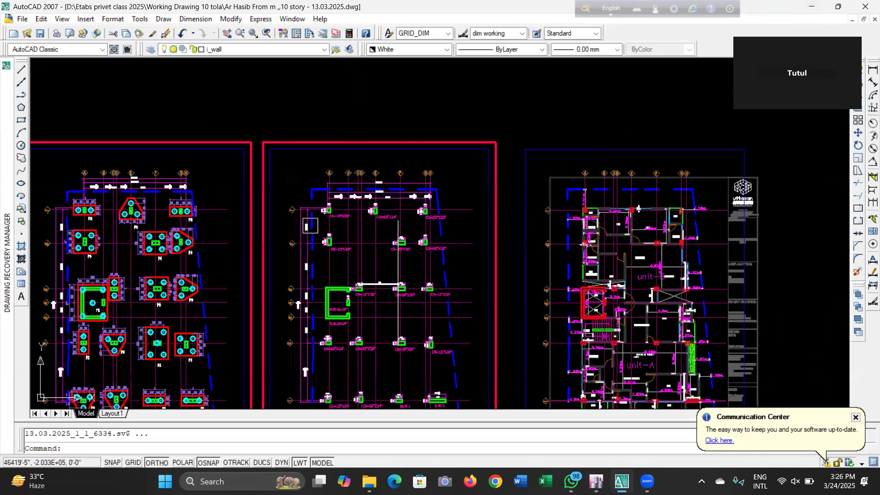
{"action": "scroll", "coordinate": [373, 298], "scroll_direction": "down", "scroll_amount": 2}
{"action": "scroll", "coordinate": [360, 302], "scroll_direction": "up", "scroll_amount": 7}
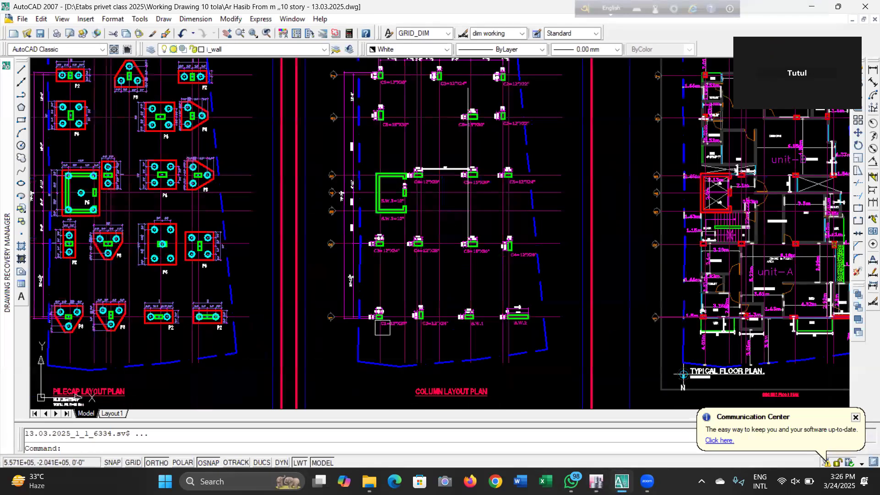
{"action": "scroll", "coordinate": [361, 302], "scroll_direction": "up", "scroll_amount": 2}
{"action": "scroll", "coordinate": [353, 294], "scroll_direction": "down", "scroll_amount": 4}
{"action": "scroll", "coordinate": [335, 248], "scroll_direction": "up", "scroll_amount": 6}
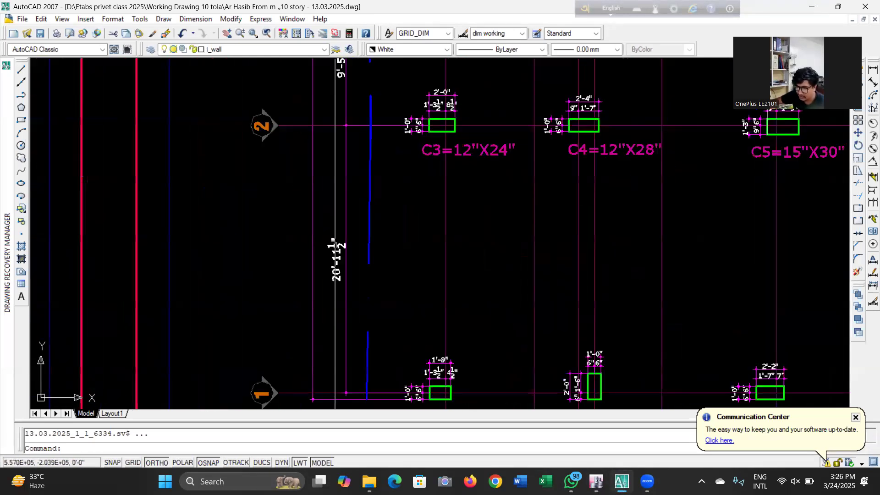
{"action": "scroll", "coordinate": [256, 220], "scroll_direction": "down", "scroll_amount": 5}
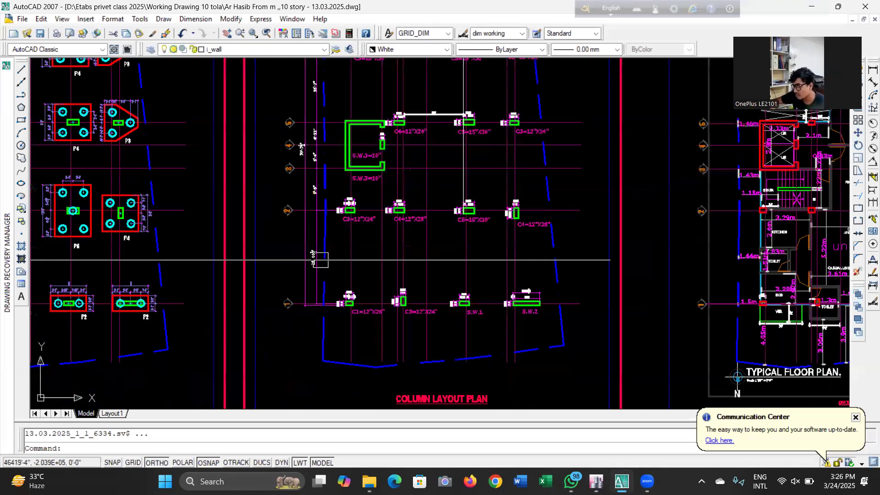
Back in ETABS, set the uniform grid spacing to 7 ft in X and 21 ft in Y
{"action": "left_click", "coordinate": [810, 7]}
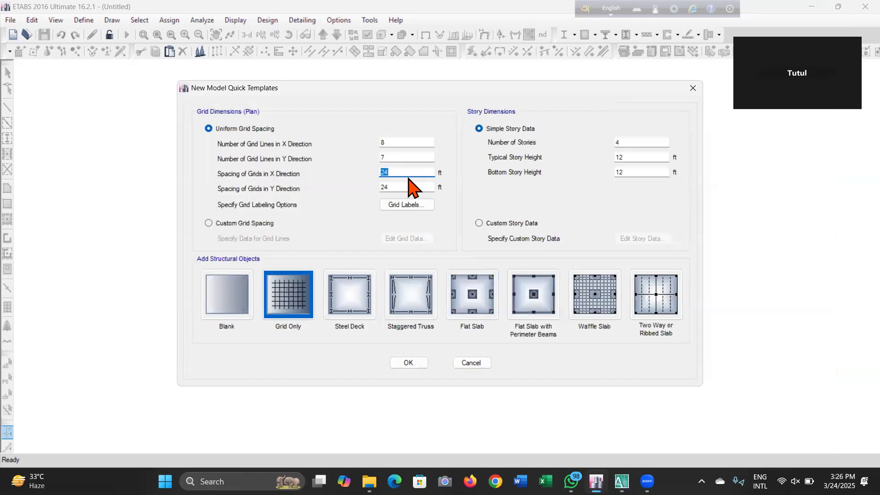
{"action": "double_click", "coordinate": [401, 189]}
{"action": "type", "text": "21"}
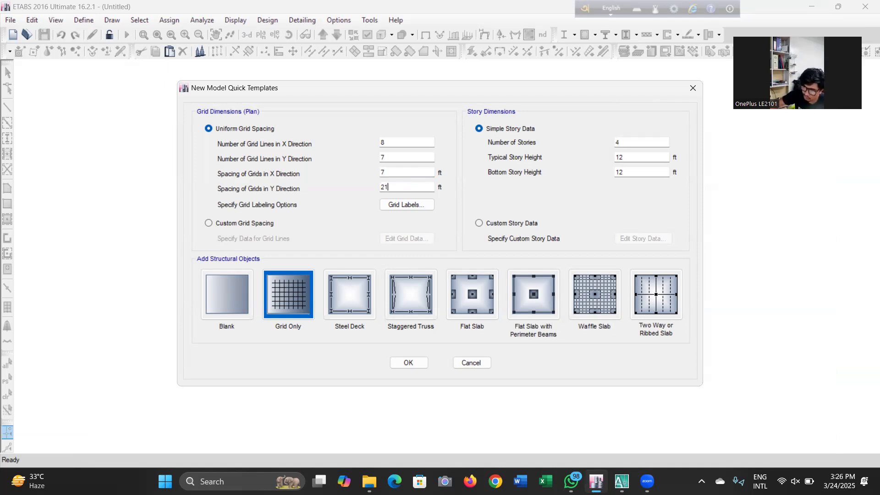
Switch to custom grid spacing and open the grid data editor
{"action": "left_click", "coordinate": [229, 225]}
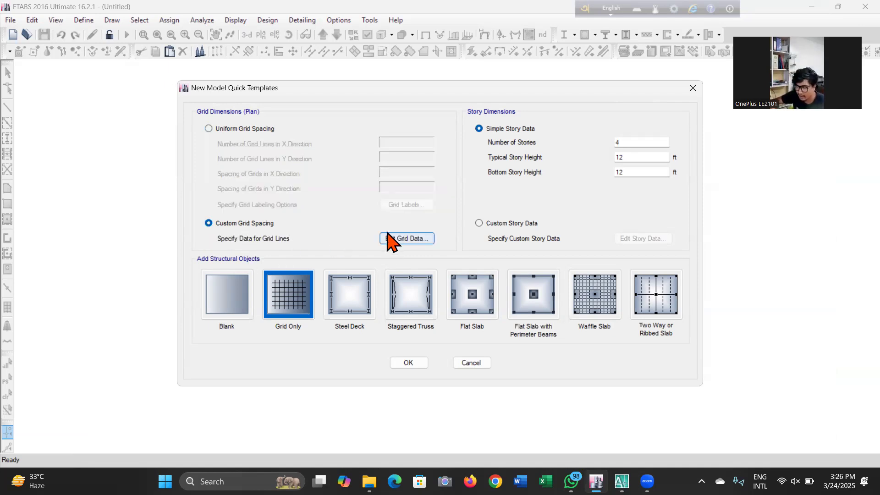
{"action": "left_click", "coordinate": [388, 238]}
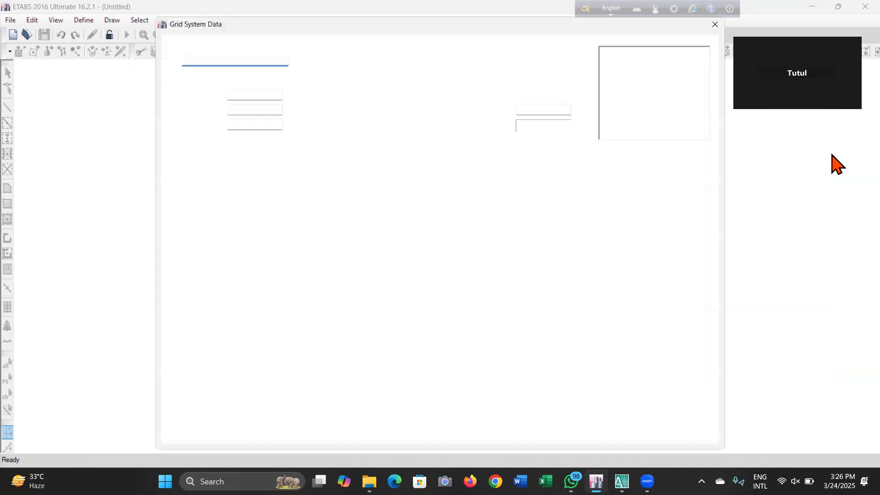
{"action": "left_click", "coordinate": [335, 224]}
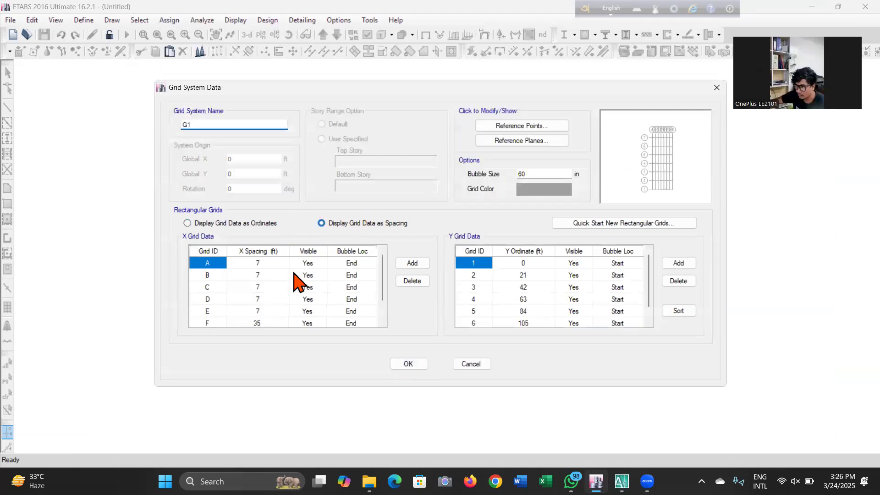
Set the X spacing of grid B to 4 ft and grid C to 1.5 ft
{"action": "left_click", "coordinate": [272, 279]}
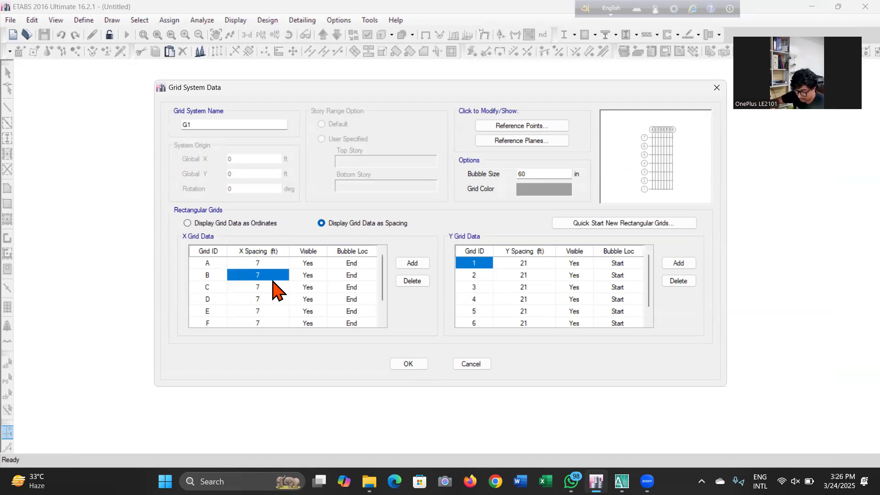
{"action": "type", "text": "6"}
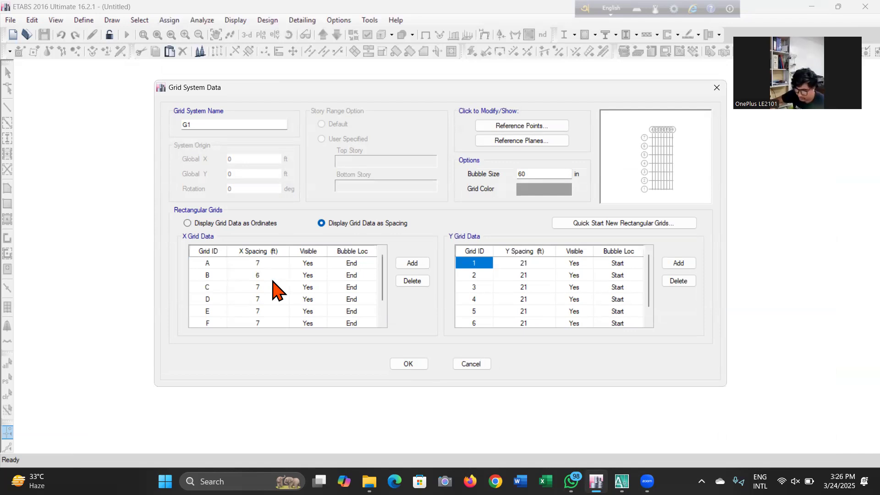
{"action": "key", "text": "BackSpace"}
{"action": "type", "text": "4"}
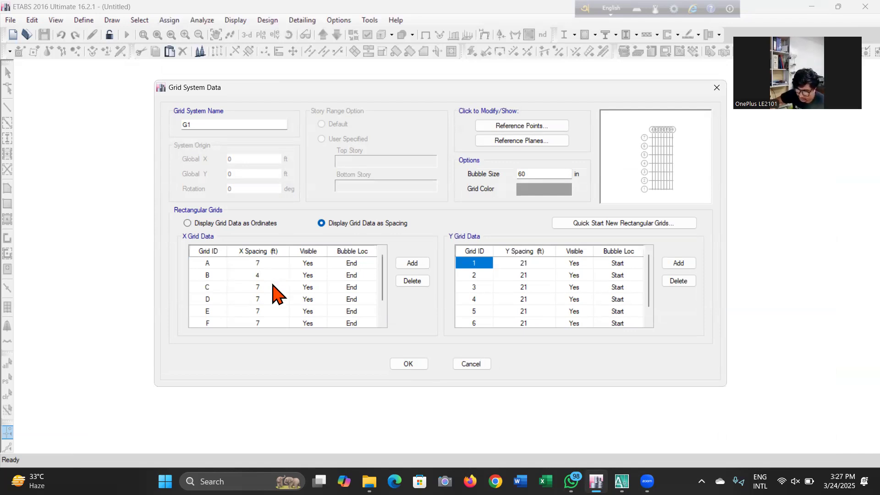
{"action": "left_click", "coordinate": [274, 284]}
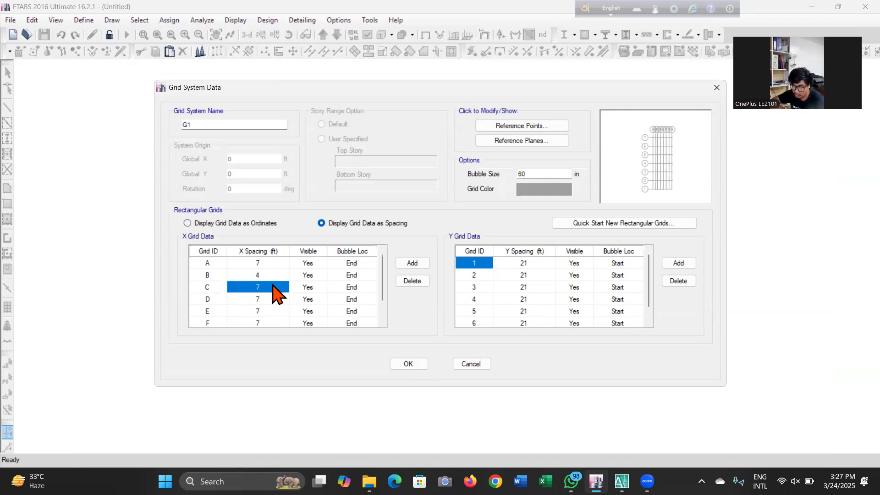
{"action": "left_click", "coordinate": [273, 287]}
{"action": "type", "text": "1.5"}
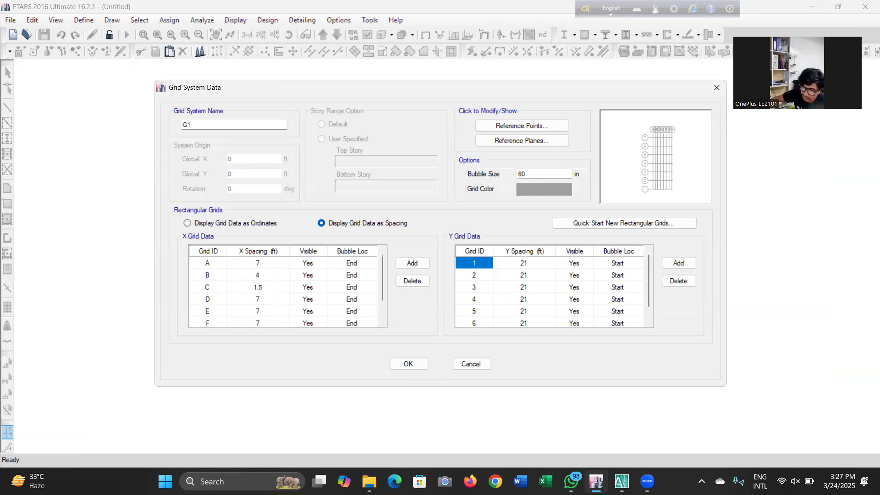
Set the X spacing of grid D to 5.5 ft and grid E to 9 ft
{"action": "left_click", "coordinate": [277, 300]}
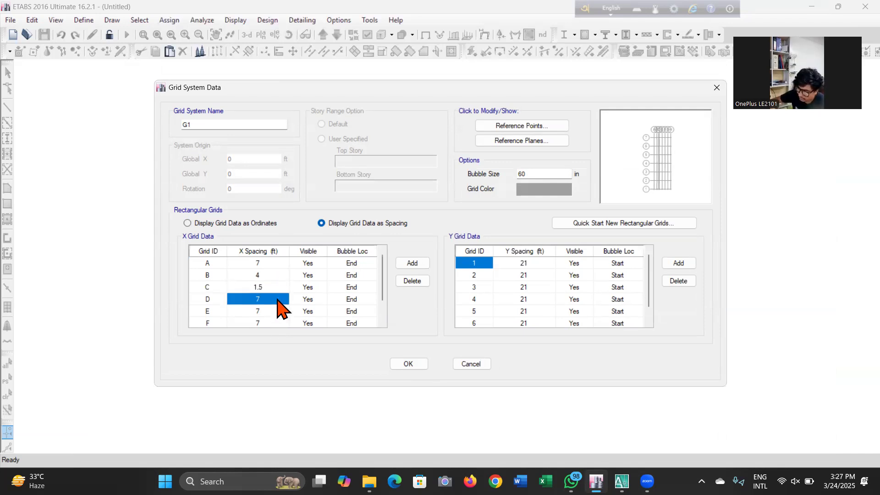
{"action": "type", "text": "5.5"}
{"action": "left_click", "coordinate": [278, 312]}
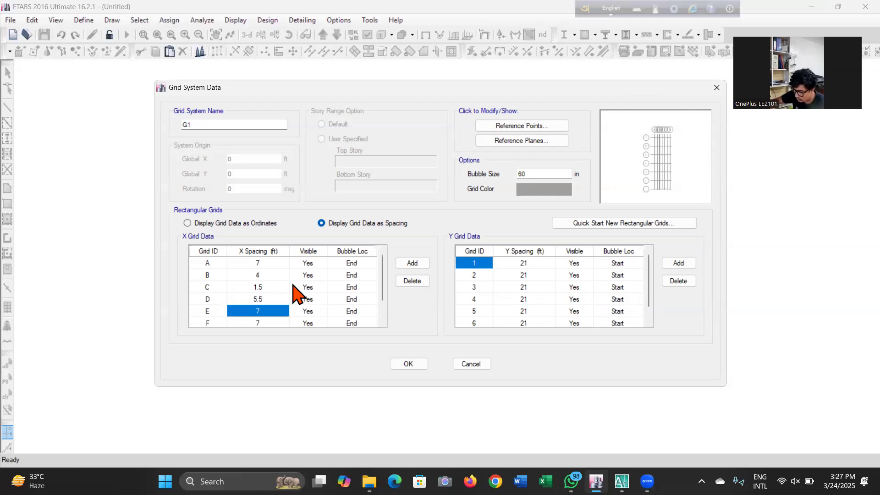
{"action": "type", "text": "9"}
Set the X spacing of grid F to 9.5 ft and grid G to 2 ft
{"action": "scroll", "coordinate": [293, 294], "scroll_direction": "down", "scroll_amount": 1}
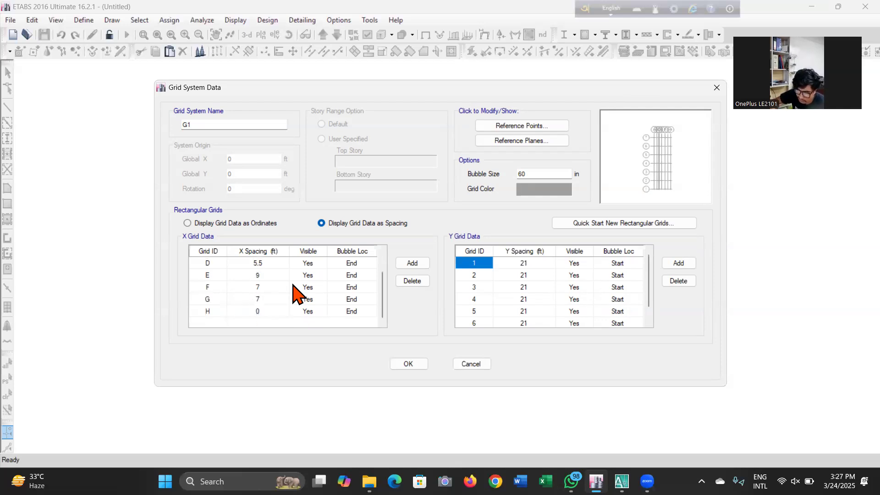
{"action": "left_click", "coordinate": [282, 287]}
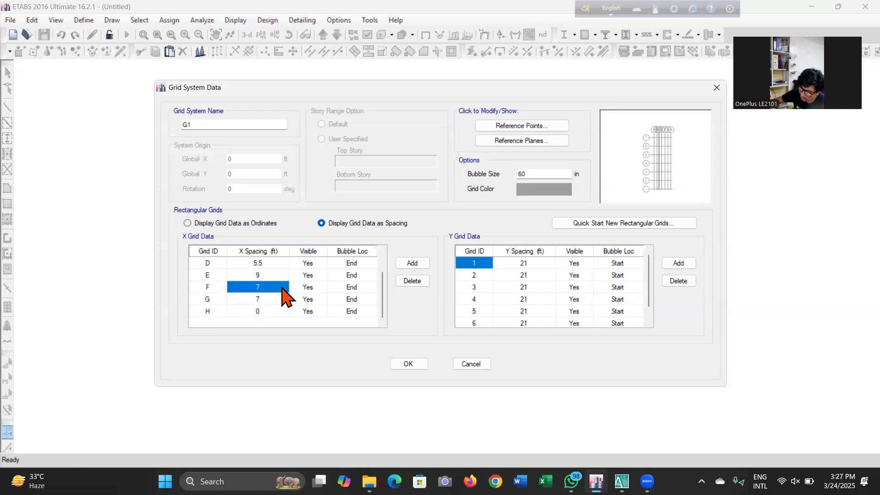
{"action": "type", "text": "9'6"}
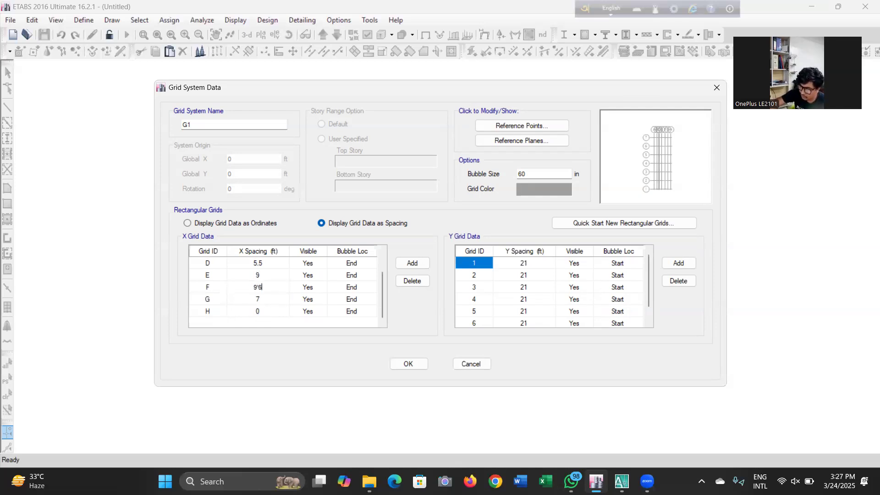
{"action": "left_click", "coordinate": [282, 300]}
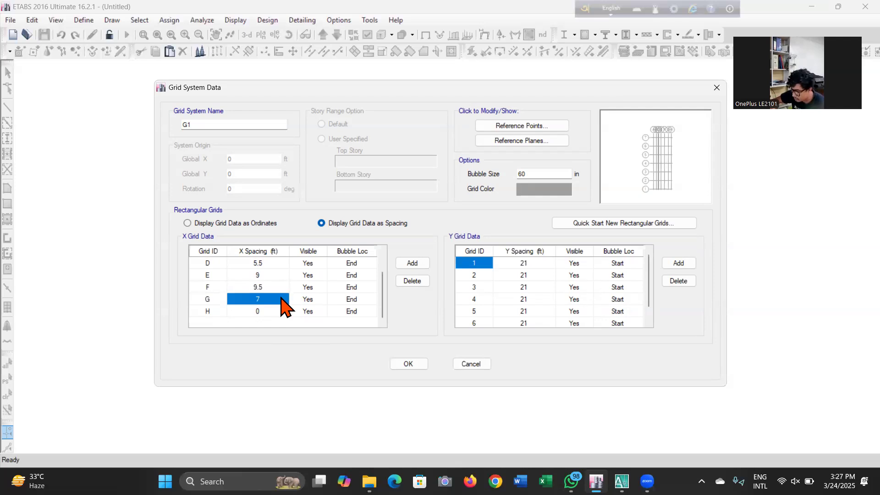
{"action": "type", "text": "2"}
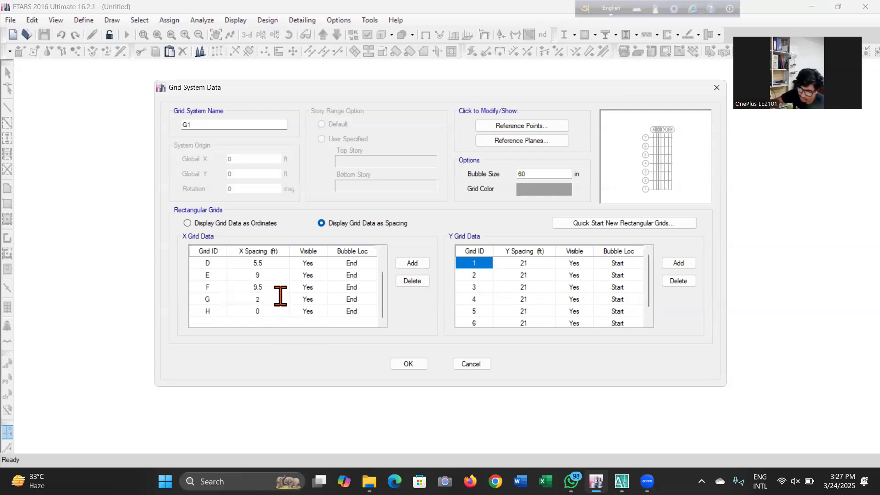
{"action": "left_click", "coordinate": [280, 287]}
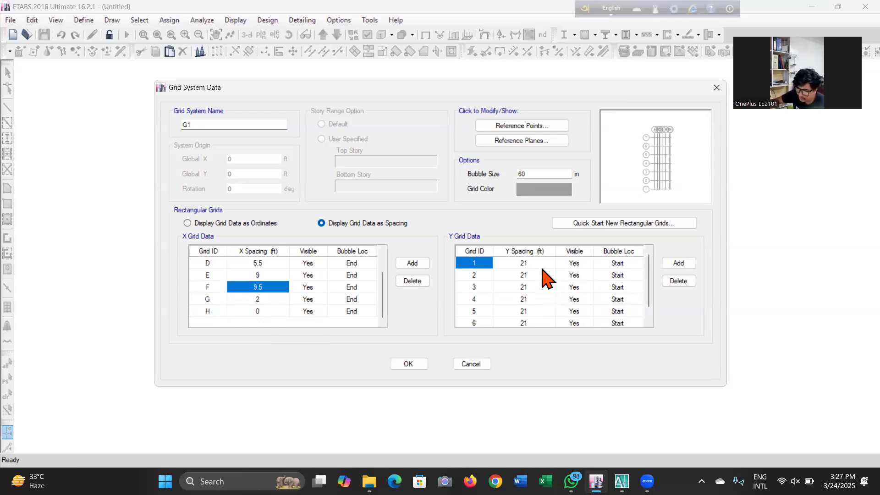
Set the Y spacing of grid 2 to 9.5 ft and grid 3 to 5.5 ft
{"action": "left_click", "coordinate": [541, 265]}
{"action": "left_click", "coordinate": [540, 275]}
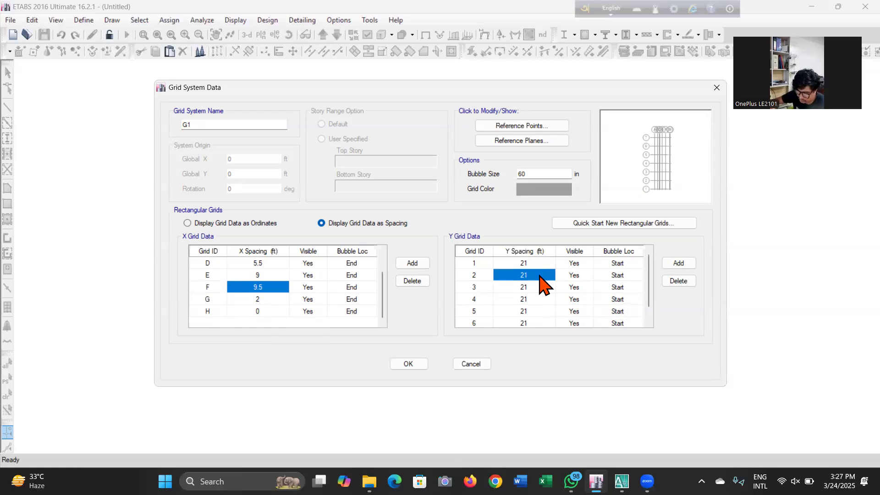
{"action": "type", "text": "9"}
{"action": "type", "text": ".5"}
{"action": "left_click", "coordinate": [538, 288]}
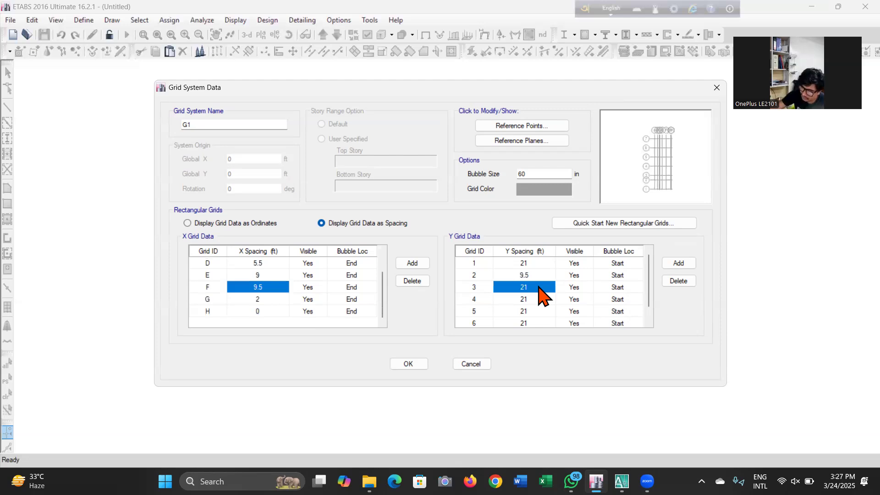
{"action": "type", "text": "5'6"}
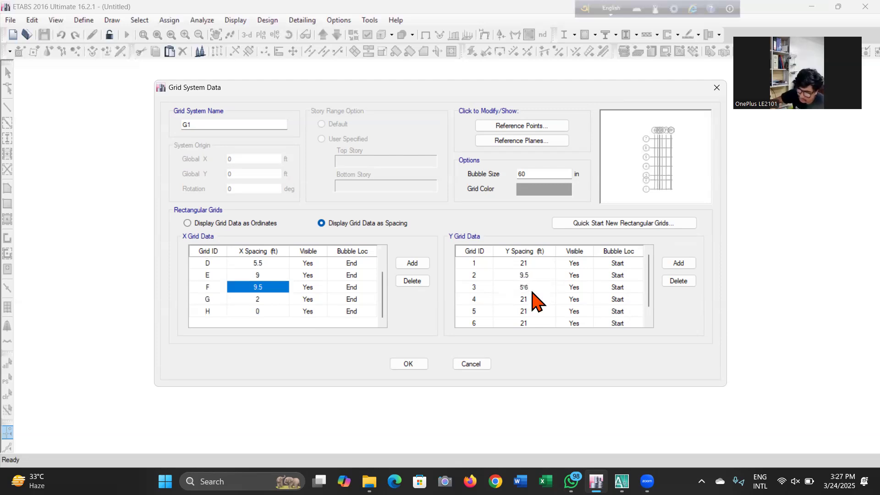
Set the Y spacing of grid 4 to 5 ft and grid 5 to 17 ft
{"action": "left_click", "coordinate": [533, 298]}
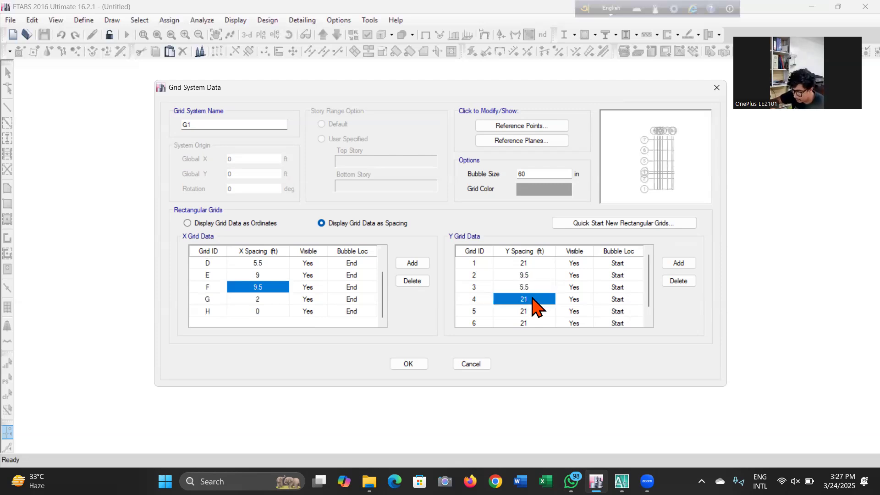
{"action": "type", "text": "5"}
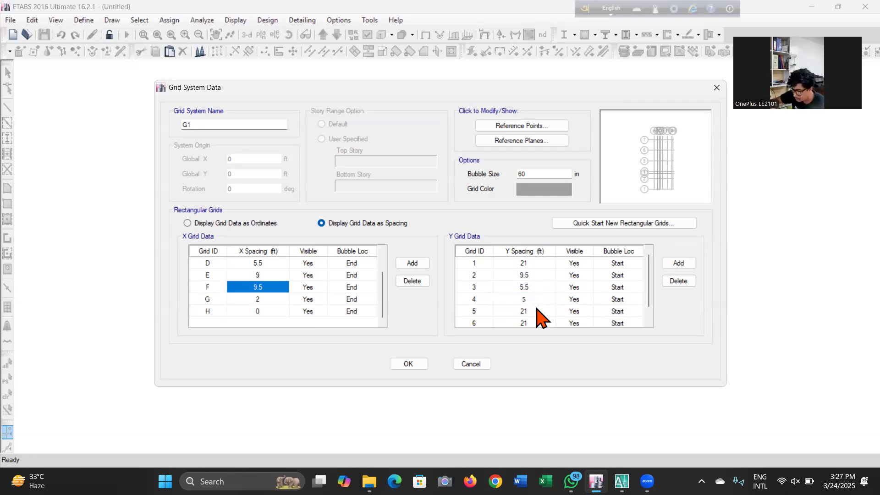
{"action": "left_click", "coordinate": [532, 311]}
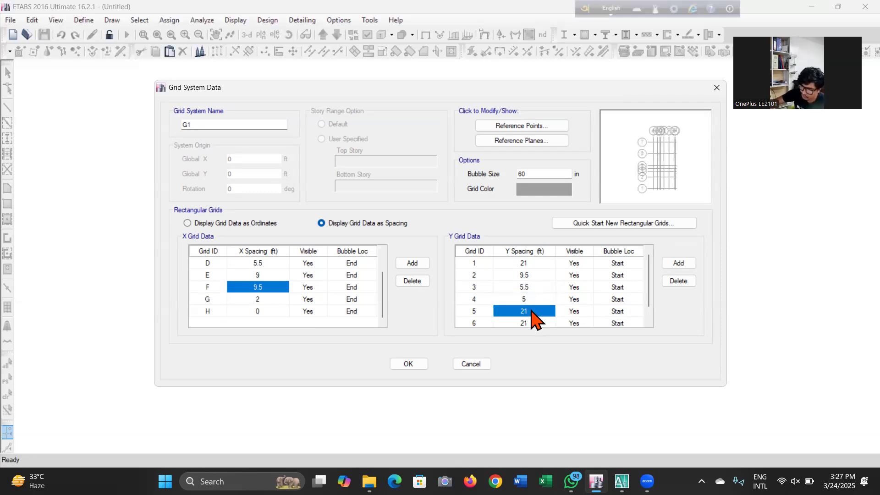
{"action": "type", "text": "17"}
Set the Y spacing of grid 6 to 12.5 ft and accept the grid system data
{"action": "left_click", "coordinate": [544, 323]}
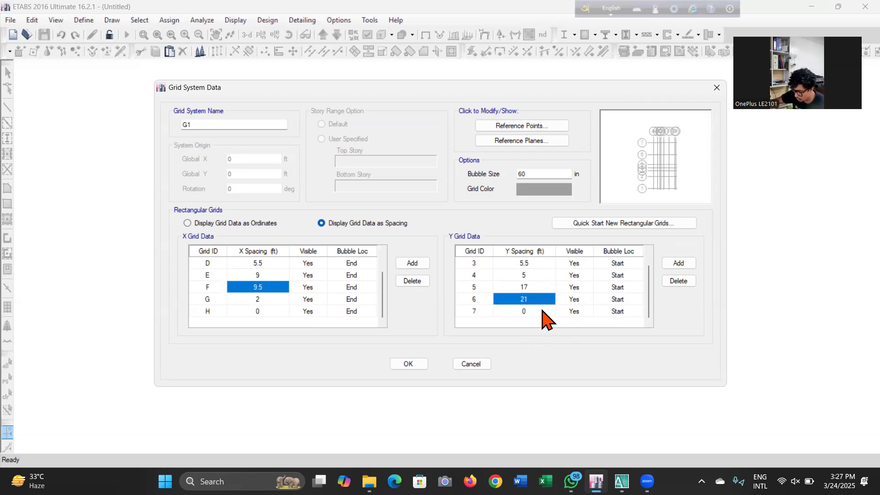
{"action": "type", "text": "12"}
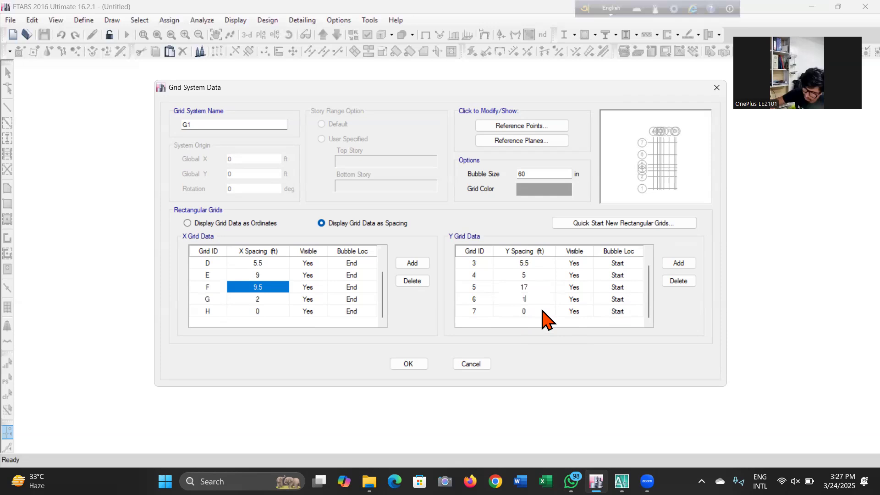
{"action": "type", "text": ".5"}
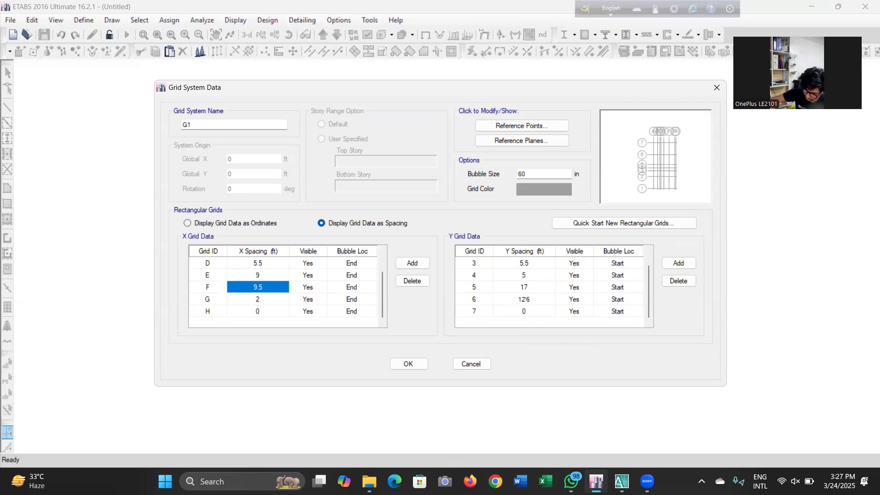
{"action": "left_click", "coordinate": [544, 291]}
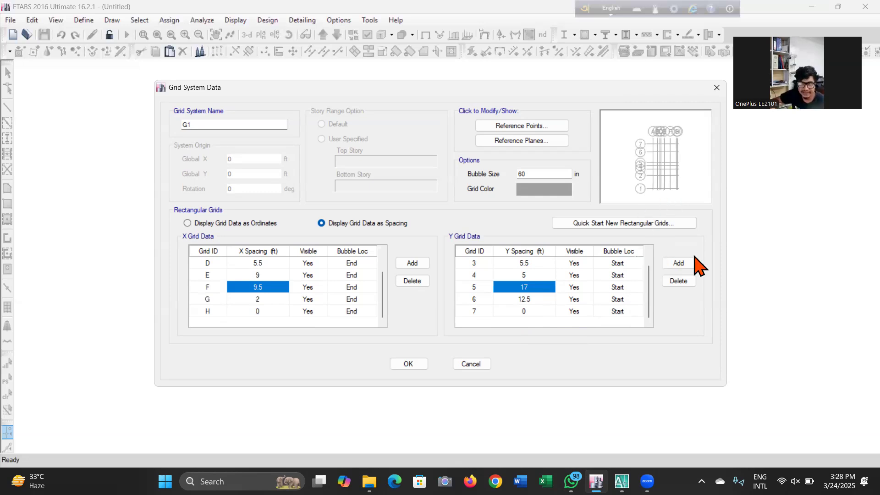
{"action": "left_click", "coordinate": [409, 363]}
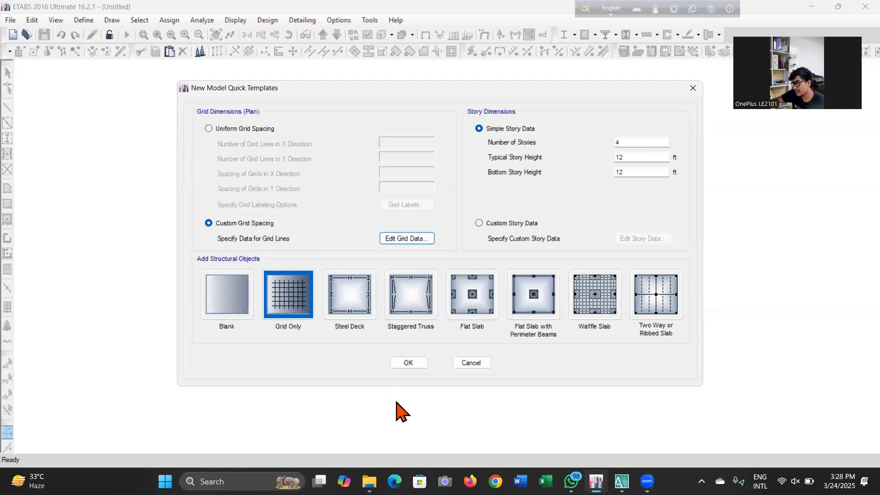
Switch to AutoCAD and browse the floor plan sheets of the drawing
{"action": "mouse_move", "coordinate": [622, 481]}
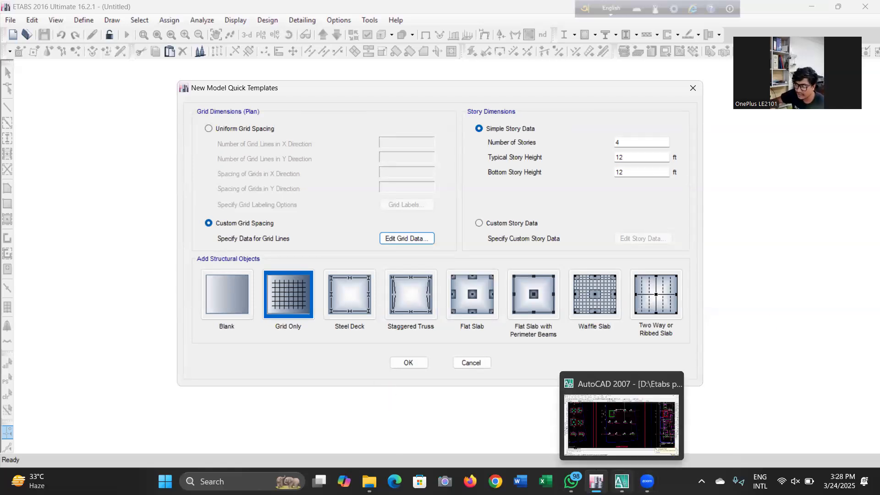
{"action": "left_click", "coordinate": [623, 426]}
{"action": "scroll", "coordinate": [613, 248], "scroll_direction": "down", "scroll_amount": 8}
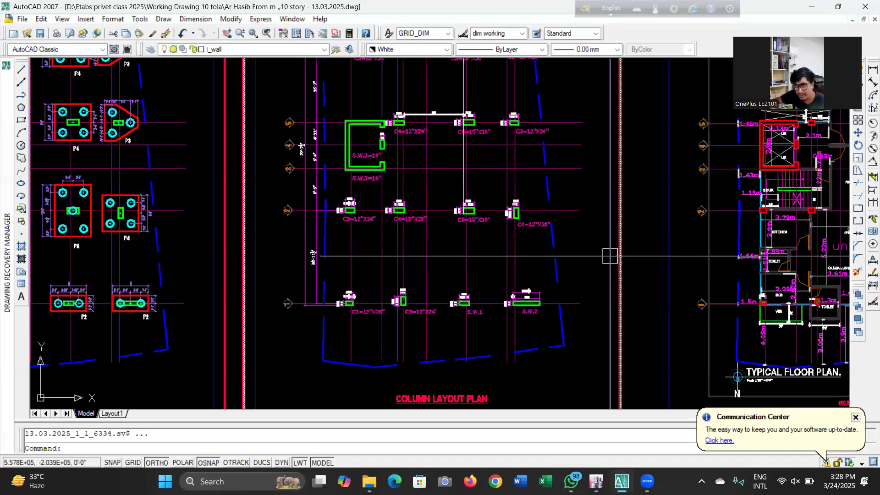
{"action": "scroll", "coordinate": [626, 271], "scroll_direction": "down", "scroll_amount": 4}
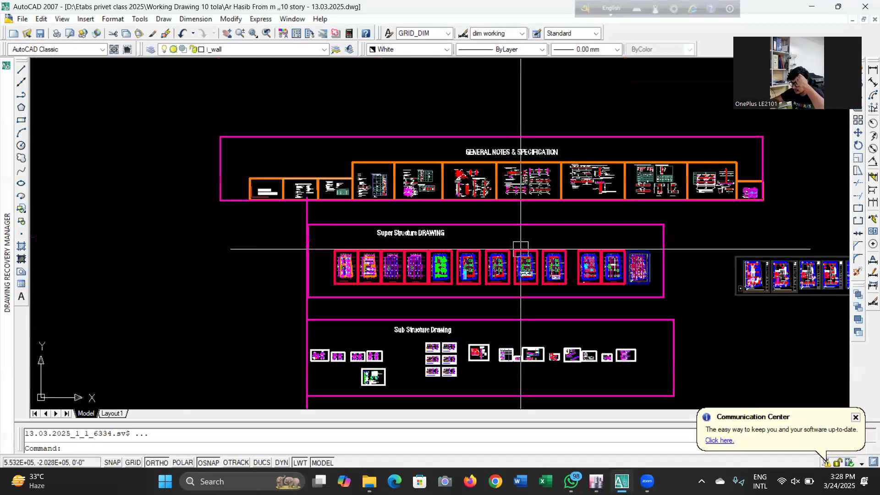
{"action": "scroll", "coordinate": [772, 294], "scroll_direction": "up", "scroll_amount": 8}
{"action": "scroll", "coordinate": [764, 300], "scroll_direction": "up", "scroll_amount": 4}
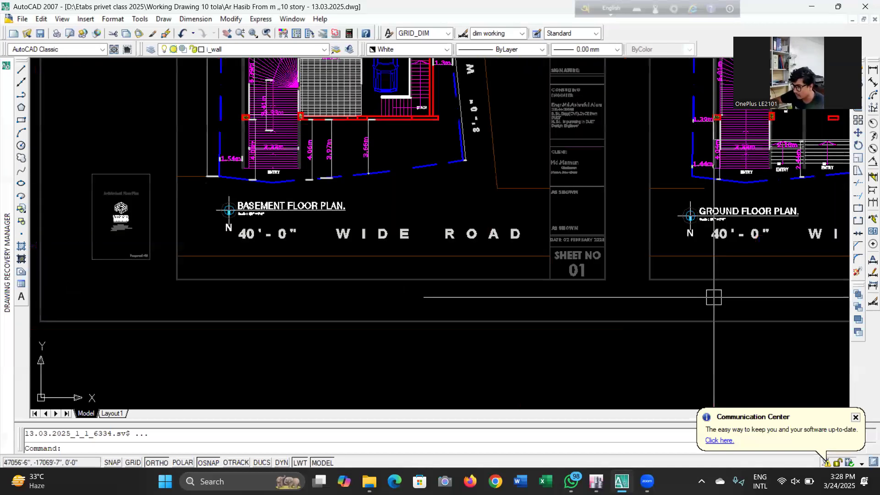
{"action": "scroll", "coordinate": [248, 304], "scroll_direction": "up", "scroll_amount": 2}
{"action": "scroll", "coordinate": [206, 257], "scroll_direction": "down", "scroll_amount": 4}
{"action": "scroll", "coordinate": [232, 248], "scroll_direction": "down", "scroll_amount": 3}
{"action": "scroll", "coordinate": [324, 252], "scroll_direction": "up", "scroll_amount": 5}
{"action": "scroll", "coordinate": [387, 254], "scroll_direction": "down", "scroll_amount": 1}
{"action": "scroll", "coordinate": [386, 254], "scroll_direction": "down", "scroll_amount": 5}
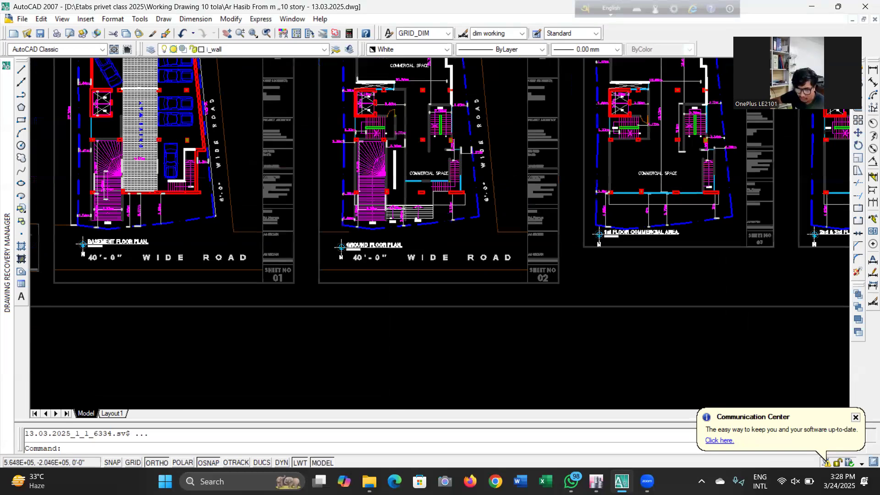
{"action": "scroll", "coordinate": [448, 252], "scroll_direction": "up", "scroll_amount": 7}
{"action": "scroll", "coordinate": [448, 252], "scroll_direction": "down", "scroll_amount": 4}
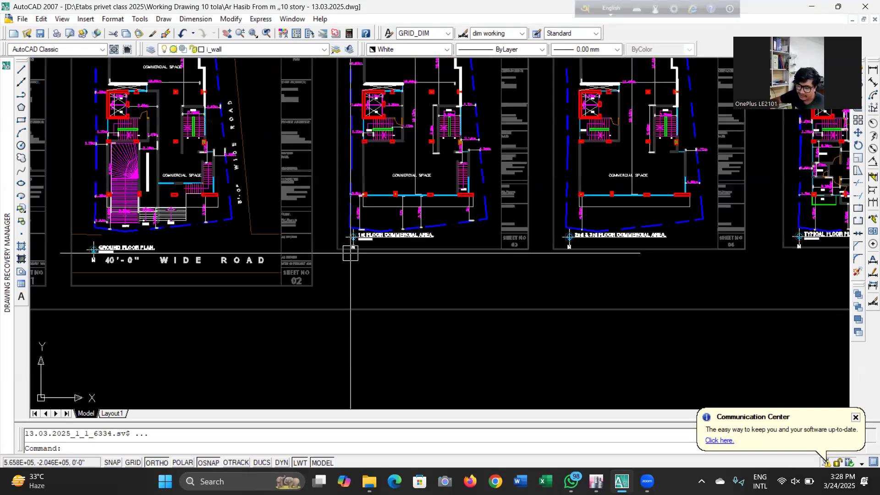
{"action": "scroll", "coordinate": [402, 261], "scroll_direction": "up", "scroll_amount": 5}
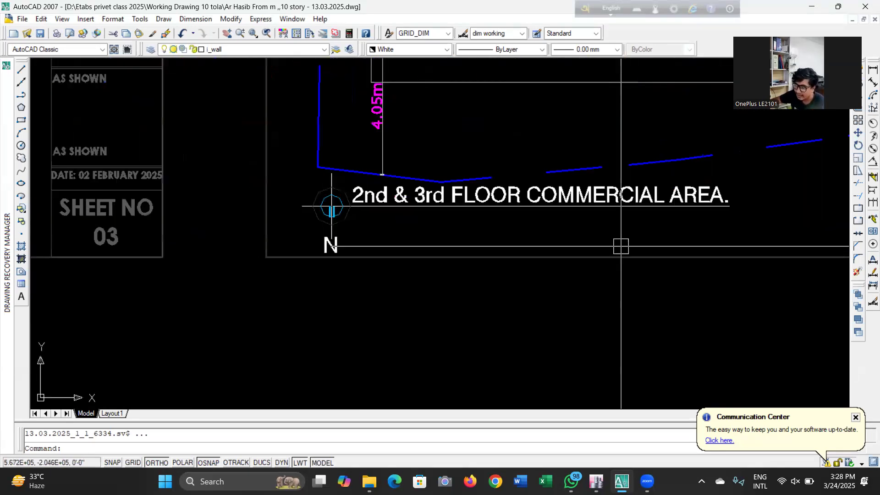
{"action": "scroll", "coordinate": [501, 259], "scroll_direction": "down", "scroll_amount": 4}
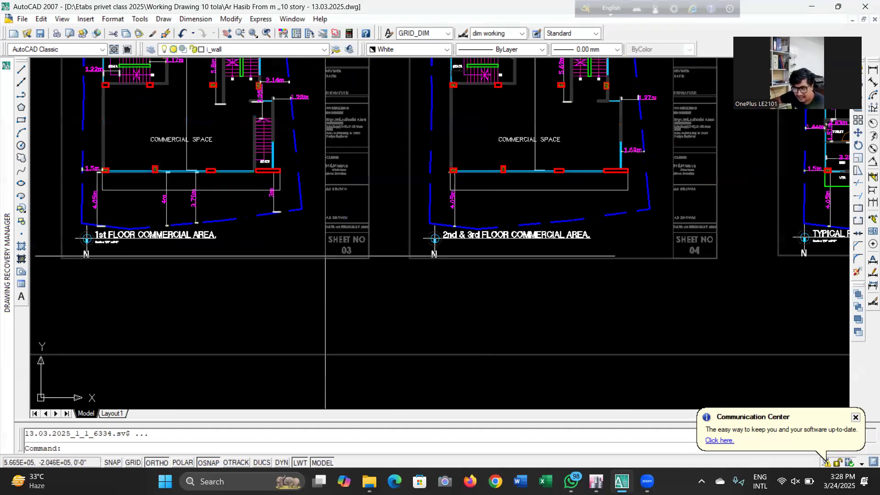
{"action": "scroll", "coordinate": [489, 260], "scroll_direction": "down", "scroll_amount": 3}
{"action": "scroll", "coordinate": [726, 245], "scroll_direction": "up", "scroll_amount": 6}
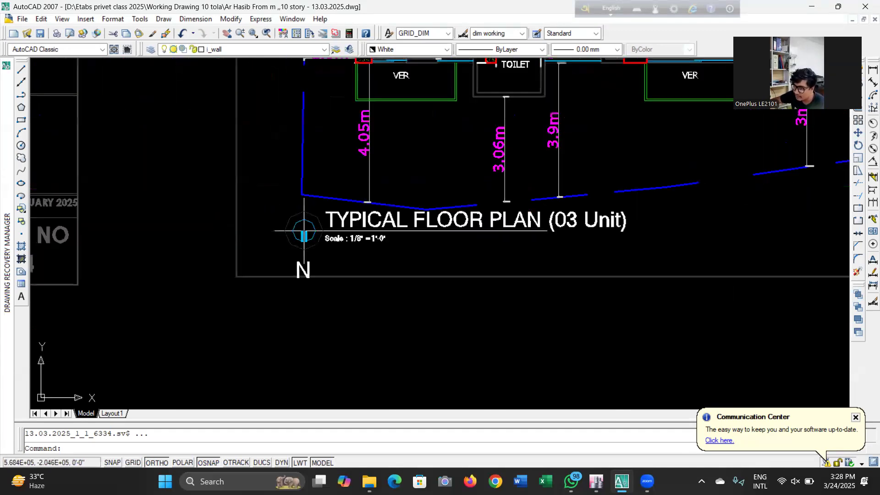
{"action": "scroll", "coordinate": [623, 262], "scroll_direction": "down", "scroll_amount": 4}
{"action": "scroll", "coordinate": [623, 262], "scroll_direction": "up", "scroll_amount": 2}
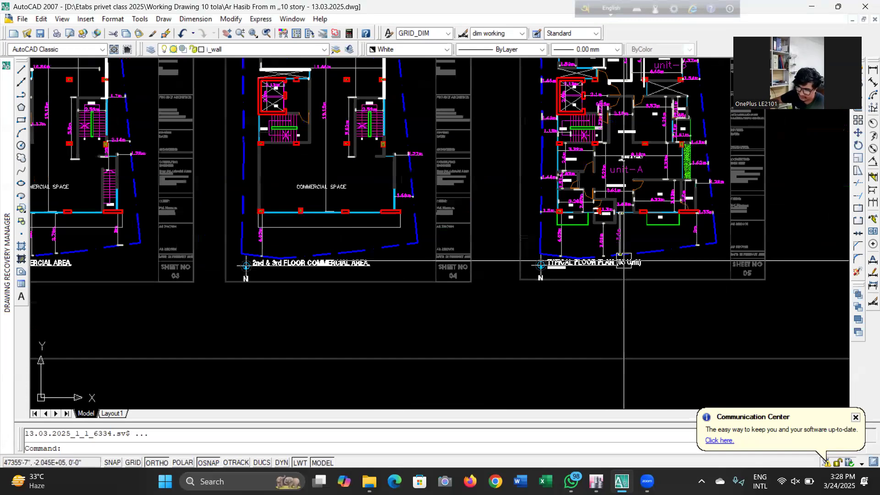
{"action": "scroll", "coordinate": [623, 262], "scroll_direction": "up", "scroll_amount": 3}
{"action": "scroll", "coordinate": [623, 262], "scroll_direction": "down", "scroll_amount": 2}
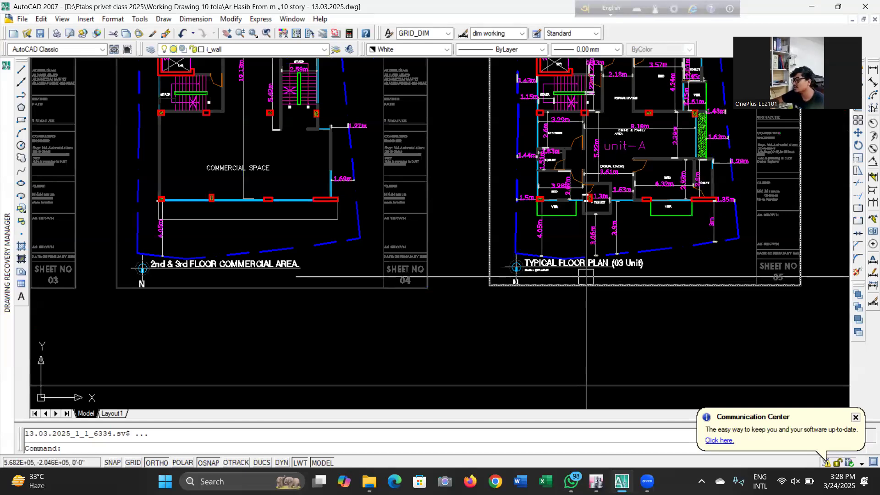
{"action": "scroll", "coordinate": [593, 268], "scroll_direction": "down", "scroll_amount": 5}
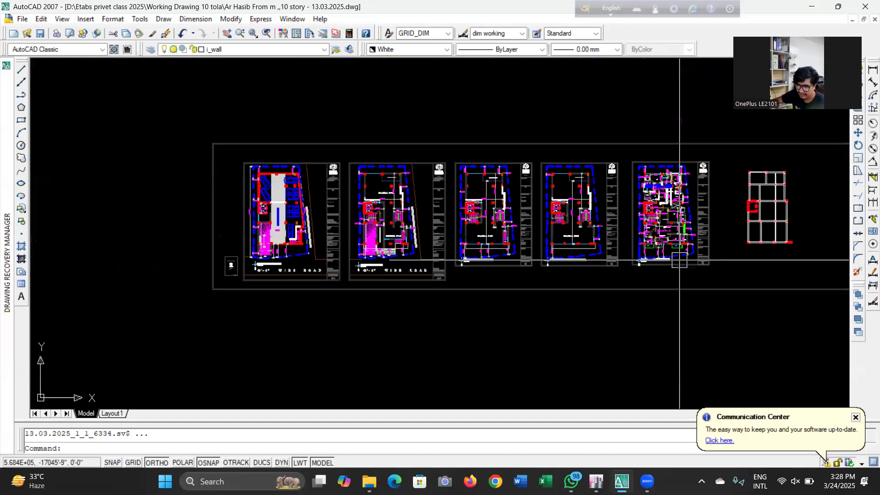
{"action": "scroll", "coordinate": [294, 239], "scroll_direction": "up", "scroll_amount": 5}
{"action": "scroll", "coordinate": [307, 248], "scroll_direction": "down", "scroll_amount": 5}
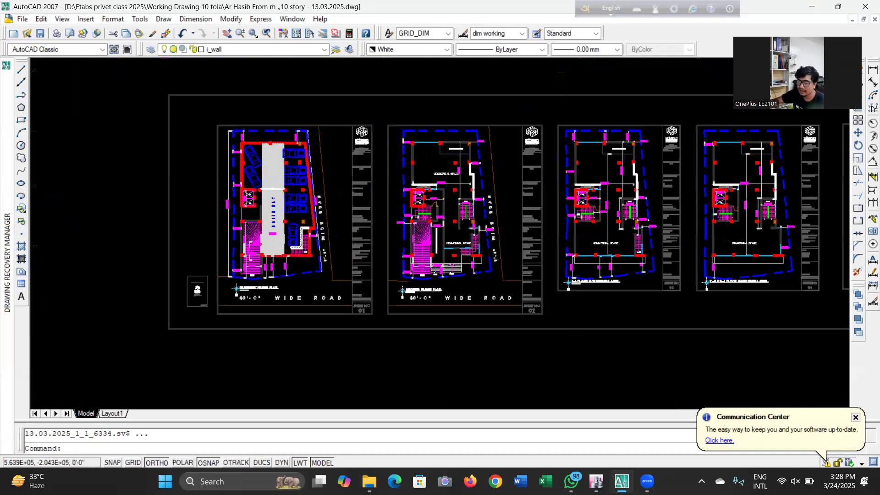
{"action": "scroll", "coordinate": [308, 246], "scroll_direction": "up", "scroll_amount": 5}
{"action": "scroll", "coordinate": [309, 246], "scroll_direction": "down", "scroll_amount": 4}
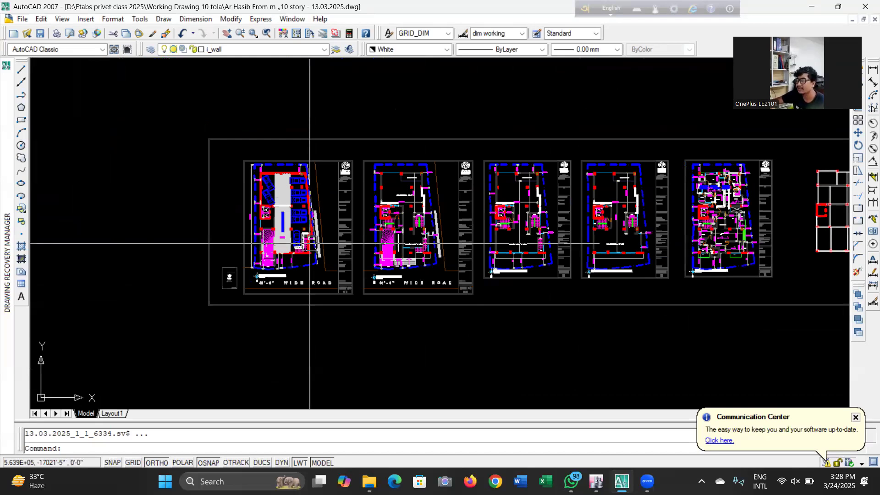
{"action": "scroll", "coordinate": [307, 247], "scroll_direction": "up", "scroll_amount": 3}
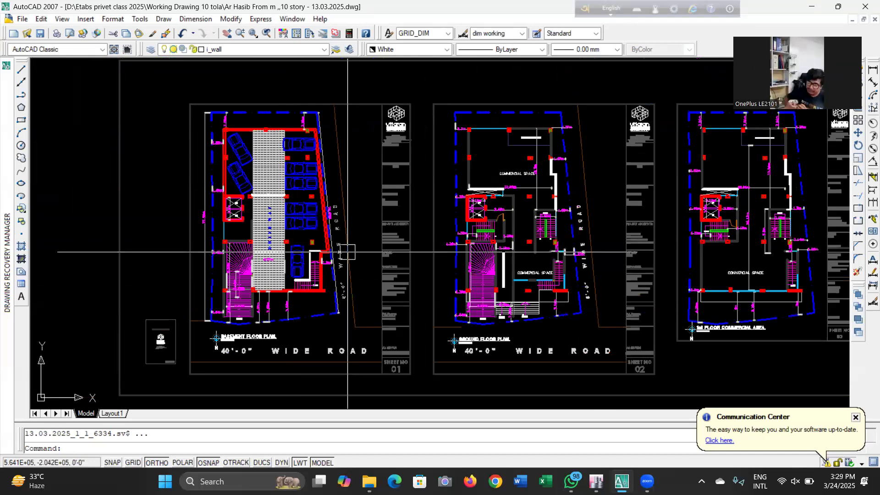
{"action": "scroll", "coordinate": [529, 209], "scroll_direction": "up", "scroll_amount": 5}
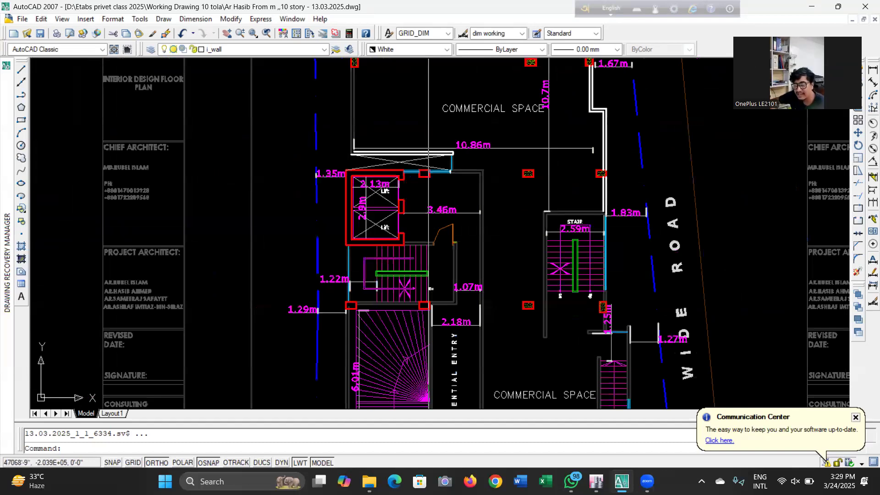
Examine the basement, ground, commercial and typical floor plan sheets and the column layout in the drawing
{"action": "scroll", "coordinate": [383, 200], "scroll_direction": "down", "scroll_amount": 2}
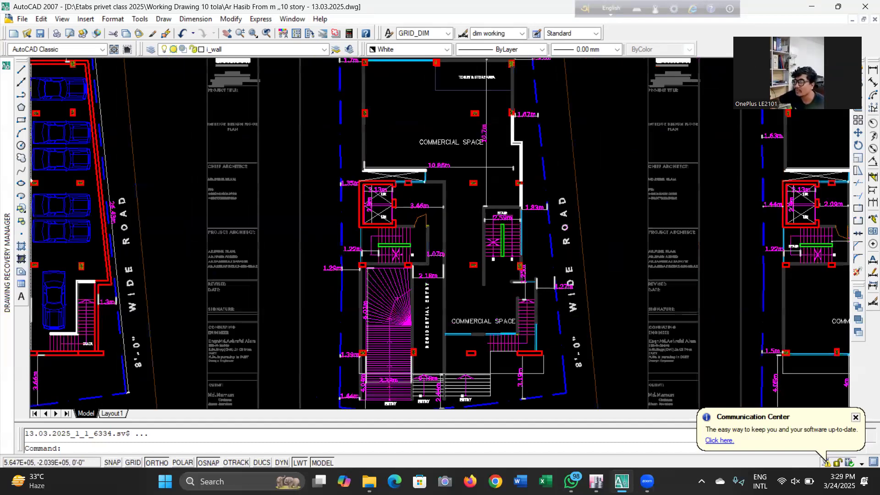
{"action": "scroll", "coordinate": [380, 207], "scroll_direction": "down", "scroll_amount": 2}
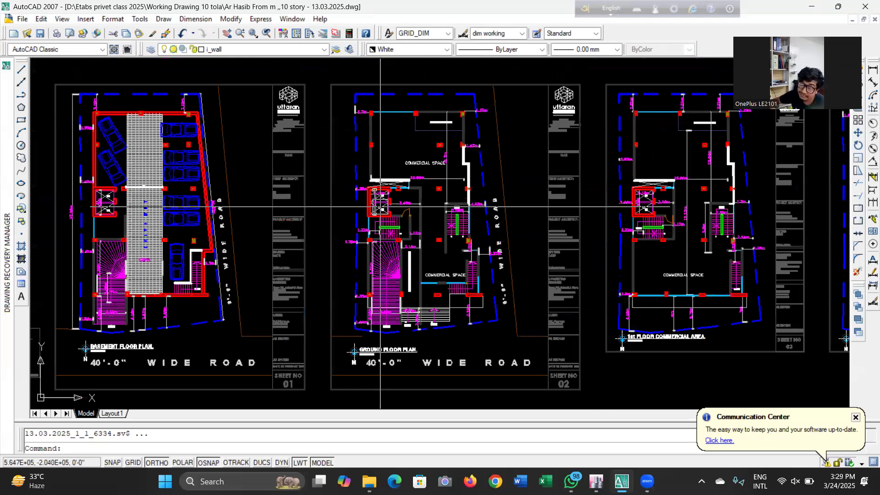
{"action": "scroll", "coordinate": [380, 206], "scroll_direction": "up", "scroll_amount": 1}
{"action": "scroll", "coordinate": [380, 206], "scroll_direction": "down", "scroll_amount": 1}
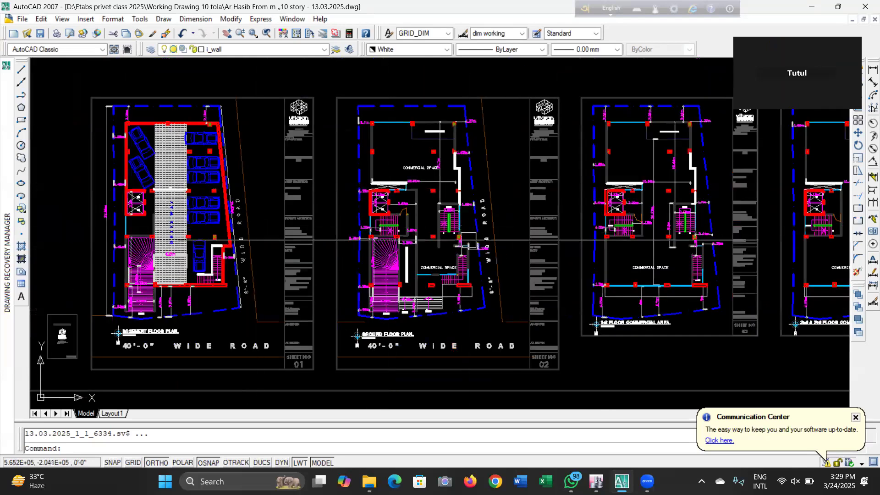
{"action": "scroll", "coordinate": [451, 220], "scroll_direction": "up", "scroll_amount": 2}
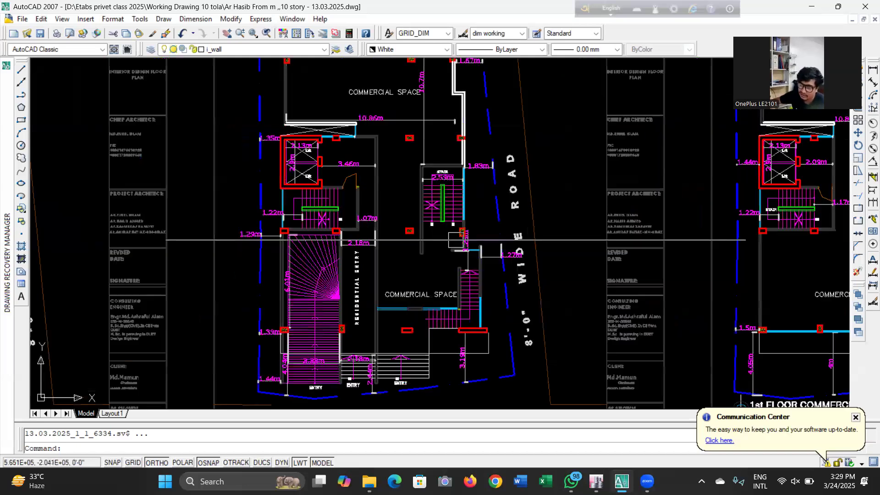
{"action": "scroll", "coordinate": [454, 227], "scroll_direction": "down", "scroll_amount": 3}
{"action": "scroll", "coordinate": [412, 227], "scroll_direction": "up", "scroll_amount": 4}
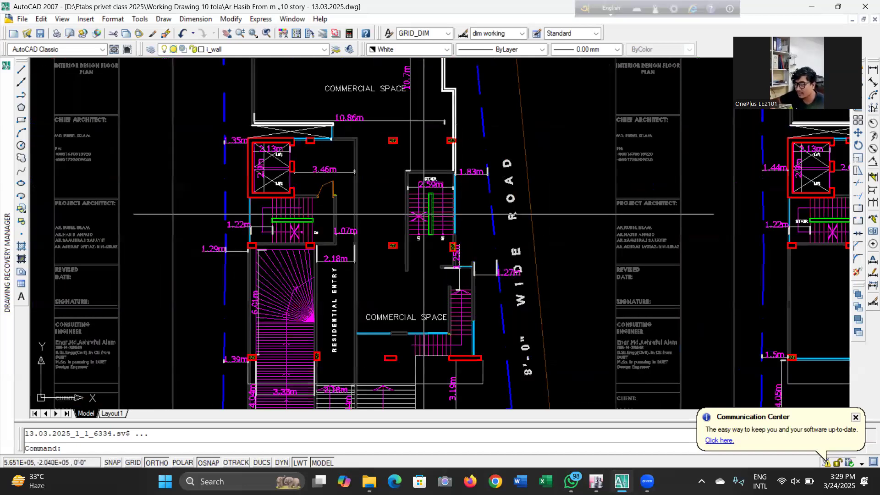
{"action": "scroll", "coordinate": [405, 233], "scroll_direction": "down", "scroll_amount": 3}
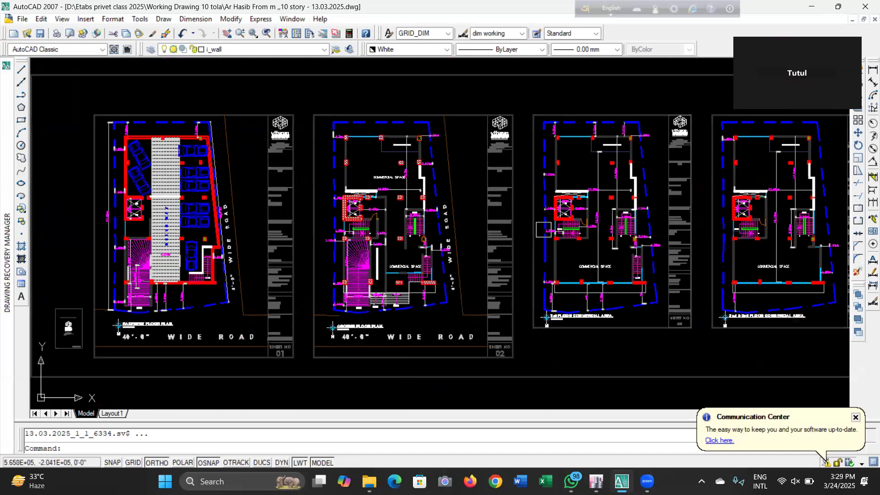
{"action": "scroll", "coordinate": [405, 234], "scroll_direction": "down", "scroll_amount": 4}
{"action": "scroll", "coordinate": [658, 251], "scroll_direction": "up", "scroll_amount": 4}
{"action": "scroll", "coordinate": [759, 227], "scroll_direction": "up", "scroll_amount": 2}
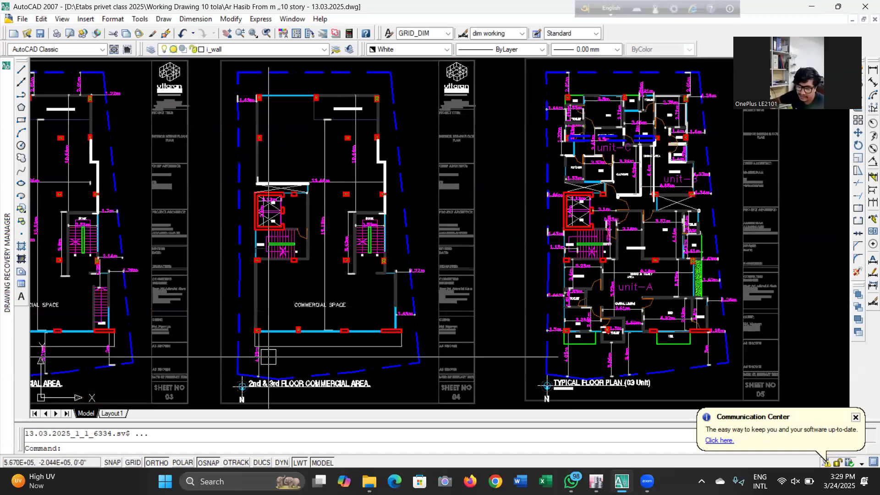
{"action": "scroll", "coordinate": [588, 275], "scroll_direction": "down", "scroll_amount": 2}
{"action": "scroll", "coordinate": [588, 275], "scroll_direction": "up", "scroll_amount": 4}
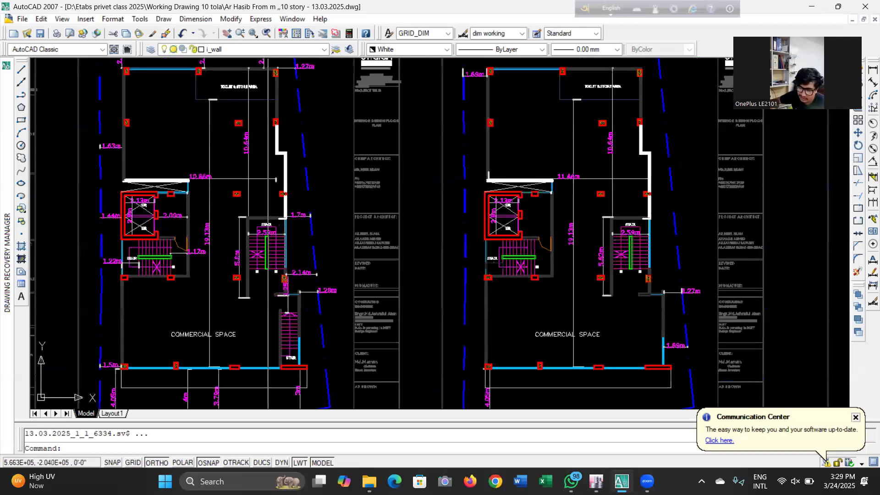
{"action": "scroll", "coordinate": [628, 259], "scroll_direction": "down", "scroll_amount": 3}
{"action": "scroll", "coordinate": [525, 245], "scroll_direction": "down", "scroll_amount": 3}
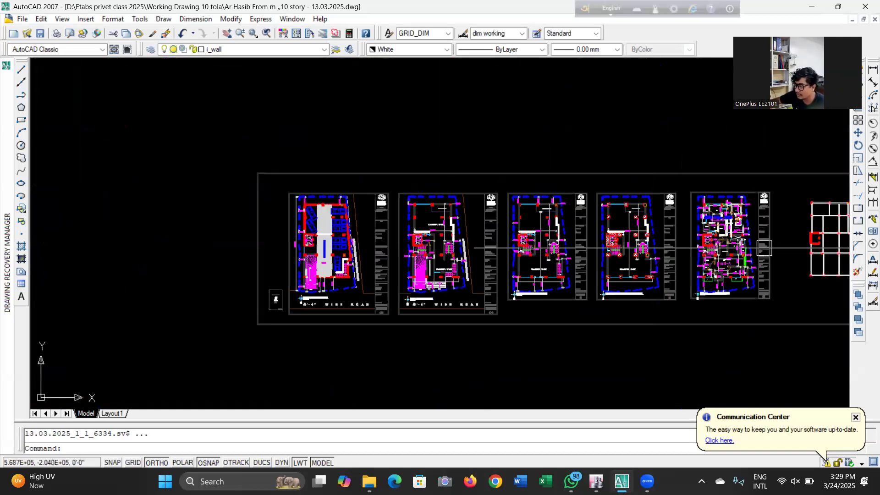
{"action": "scroll", "coordinate": [757, 245], "scroll_direction": "up", "scroll_amount": 4}
{"action": "scroll", "coordinate": [368, 206], "scroll_direction": "down", "scroll_amount": 3}
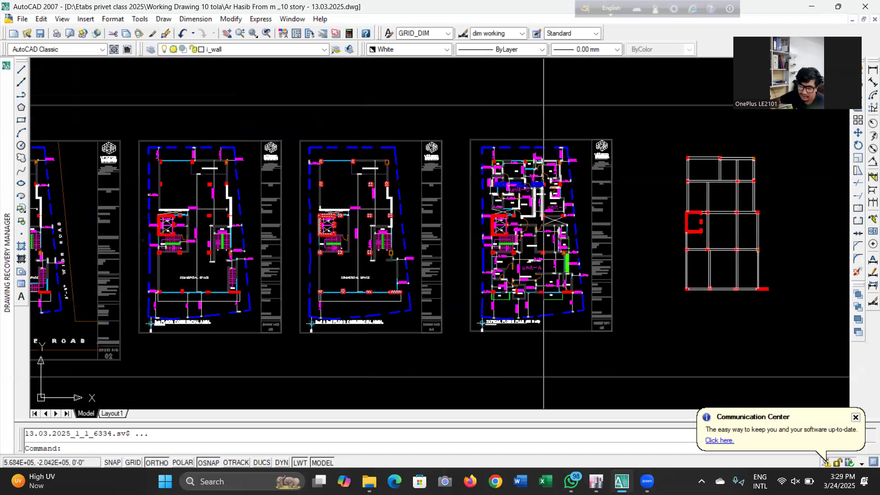
{"action": "scroll", "coordinate": [560, 269], "scroll_direction": "up", "scroll_amount": 4}
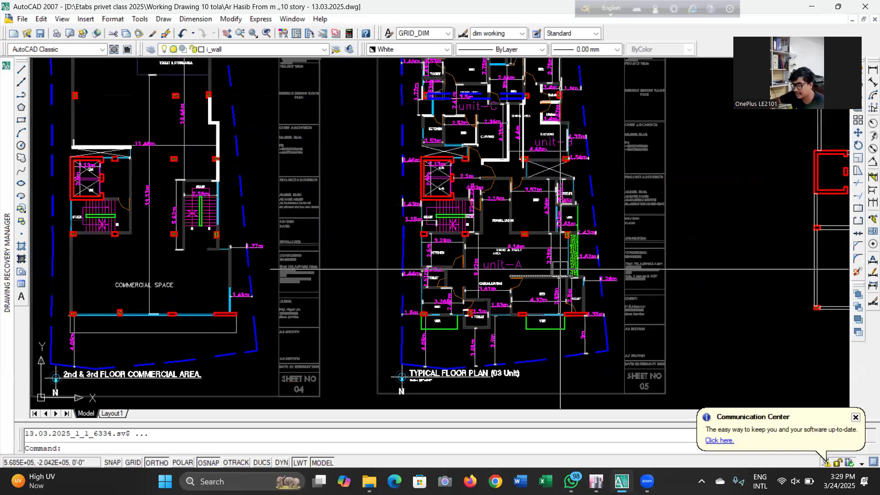
{"action": "scroll", "coordinate": [588, 225], "scroll_direction": "down", "scroll_amount": 2}
{"action": "scroll", "coordinate": [623, 220], "scroll_direction": "down", "scroll_amount": 2}
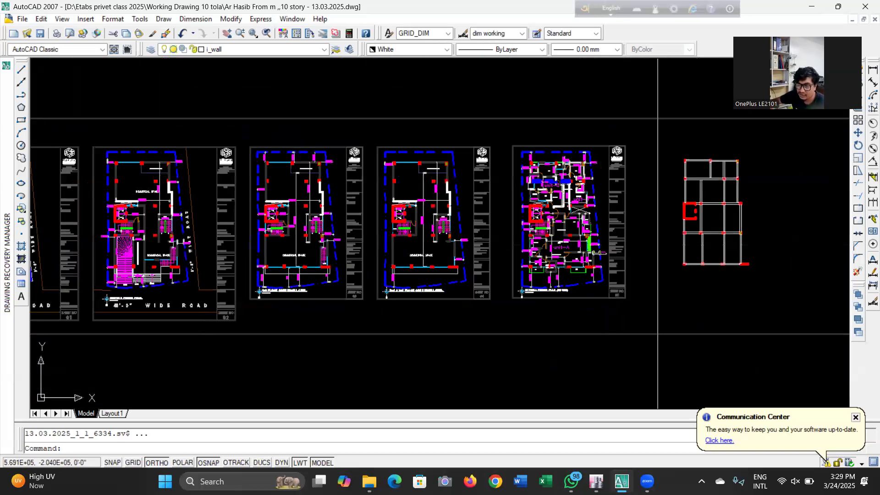
{"action": "scroll", "coordinate": [706, 254], "scroll_direction": "down", "scroll_amount": 2}
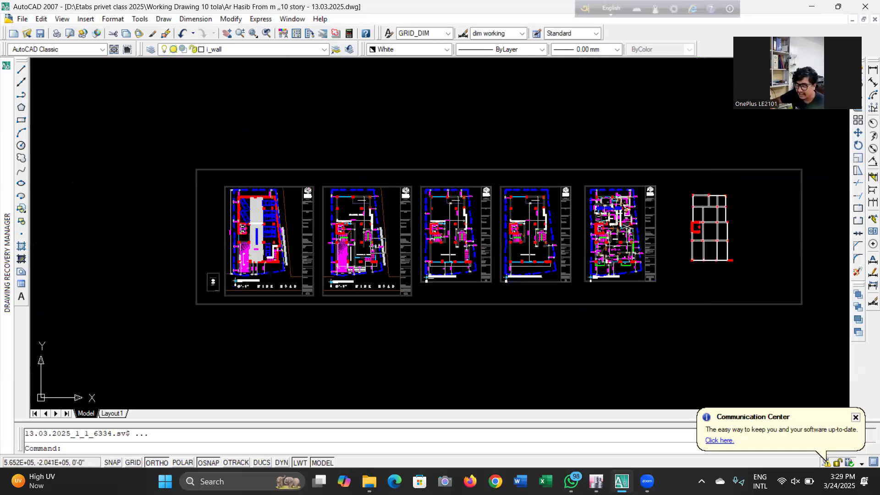
{"action": "scroll", "coordinate": [317, 257], "scroll_direction": "up", "scroll_amount": 4}
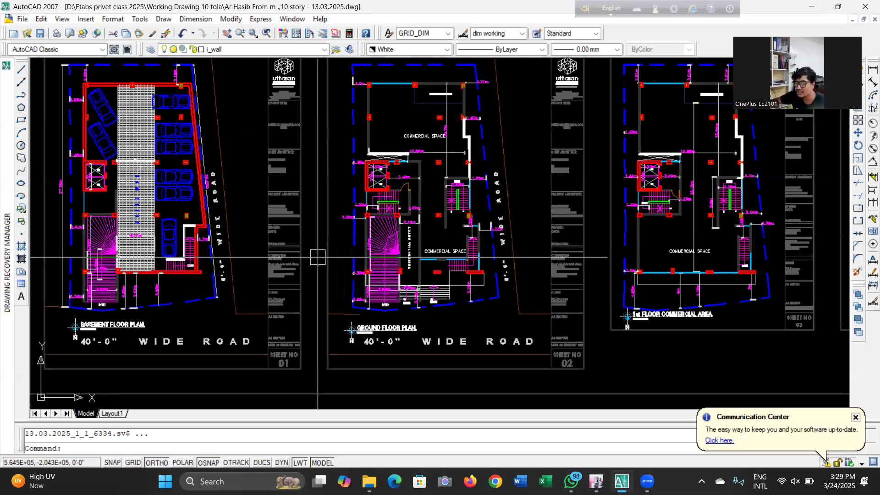
{"action": "scroll", "coordinate": [317, 258], "scroll_direction": "down", "scroll_amount": 6}
{"action": "scroll", "coordinate": [393, 280], "scroll_direction": "up", "scroll_amount": 3}
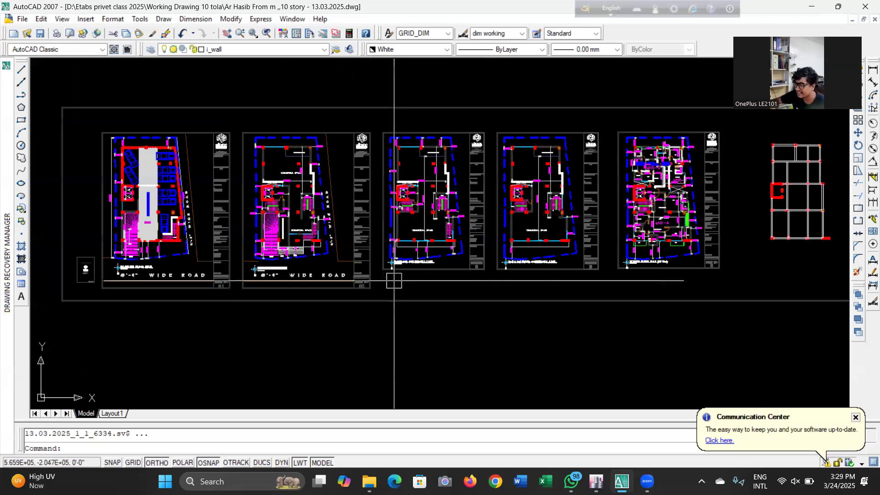
{"action": "scroll", "coordinate": [166, 180], "scroll_direction": "up", "scroll_amount": 2}
{"action": "scroll", "coordinate": [177, 166], "scroll_direction": "up", "scroll_amount": 2}
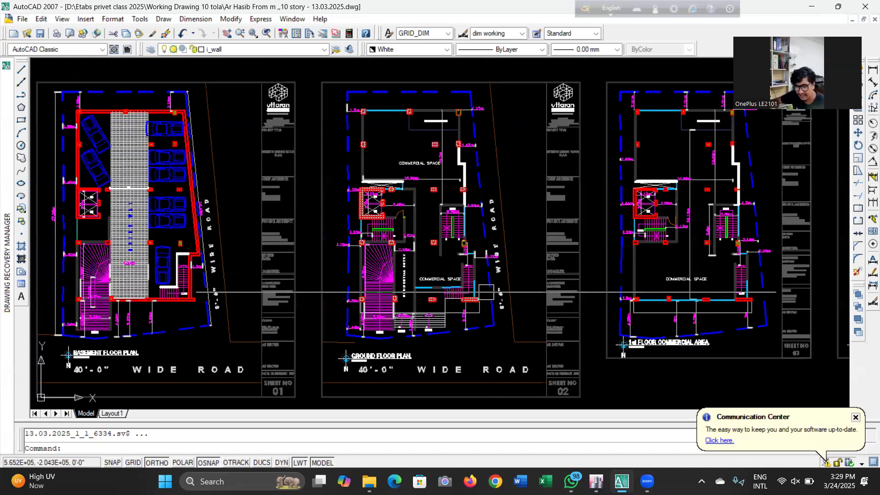
{"action": "scroll", "coordinate": [730, 288], "scroll_direction": "down", "scroll_amount": 5}
{"action": "scroll", "coordinate": [731, 288], "scroll_direction": "up", "scroll_amount": 2}
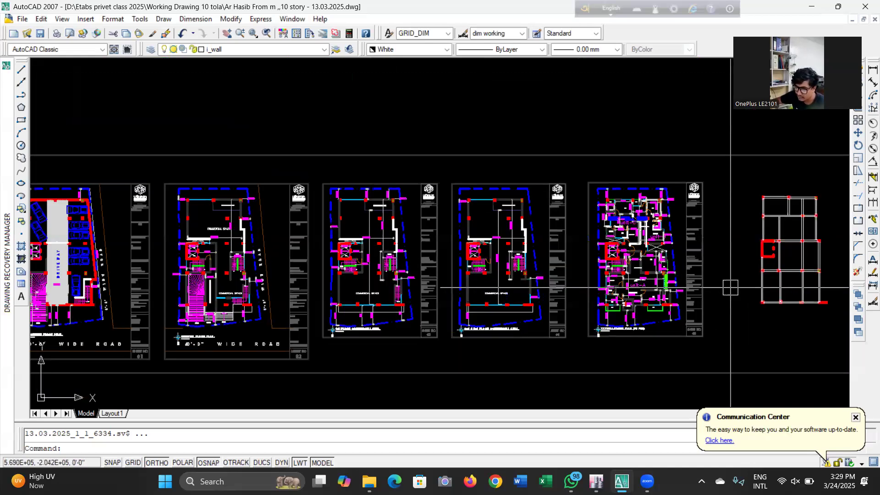
{"action": "scroll", "coordinate": [244, 294], "scroll_direction": "up", "scroll_amount": 3}
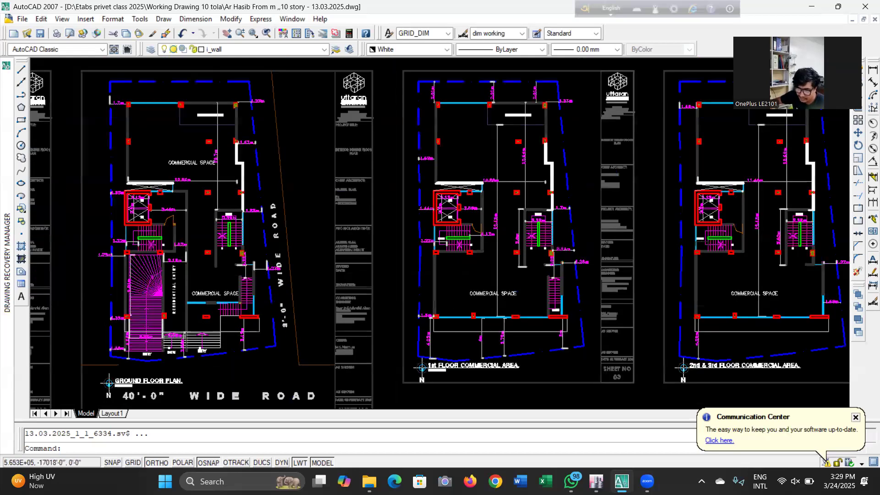
{"action": "scroll", "coordinate": [296, 280], "scroll_direction": "up", "scroll_amount": 2}
{"action": "scroll", "coordinate": [485, 329], "scroll_direction": "down", "scroll_amount": 7}
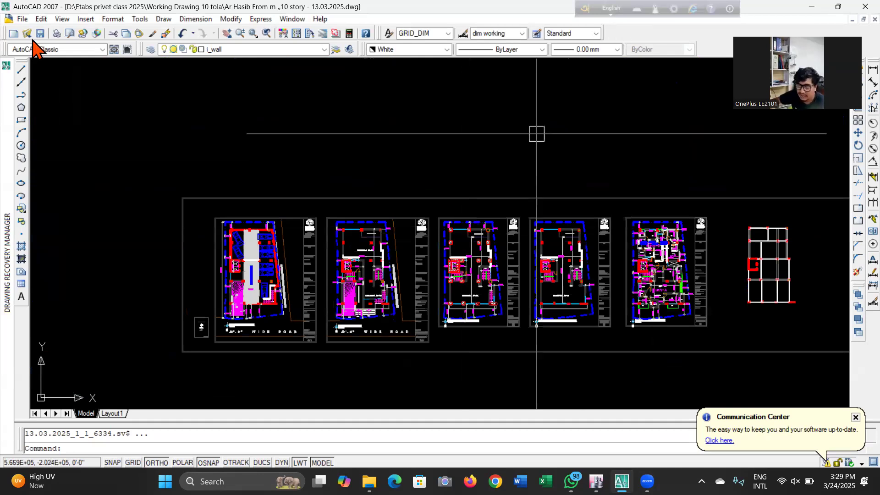
Save the drawing and switch back to the ETABS new model template dialog
{"action": "key", "text": "ctrl+s"}
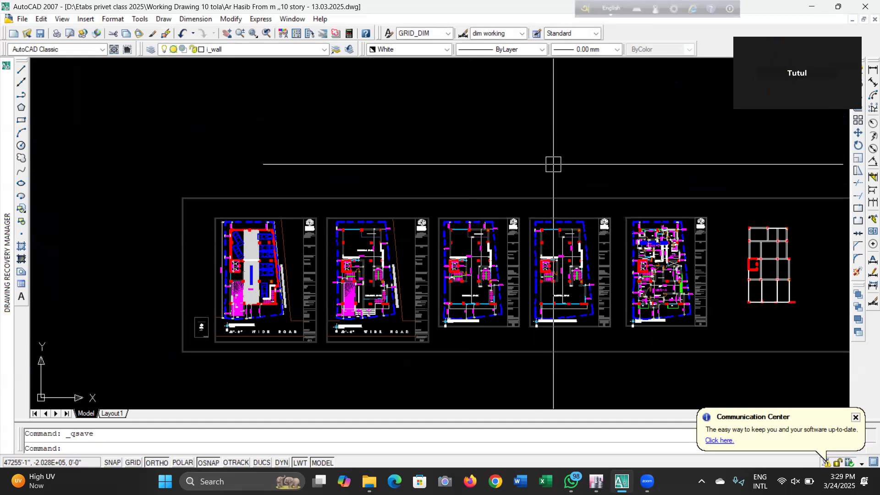
{"action": "mouse_move", "coordinate": [595, 482]}
{"action": "left_click", "coordinate": [589, 428]}
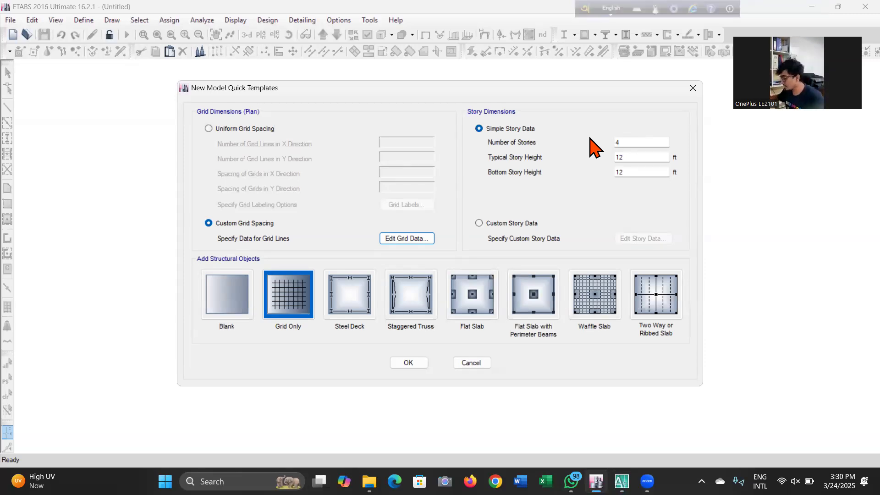
Set the simple story data to 11 stories with typical and bottom story heights of 10 ft
{"action": "double_click", "coordinate": [647, 143]}
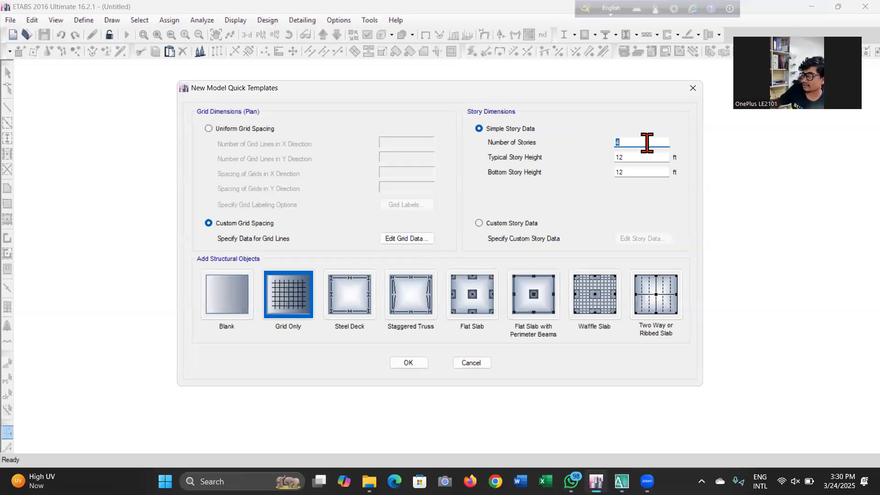
{"action": "type", "text": "11"}
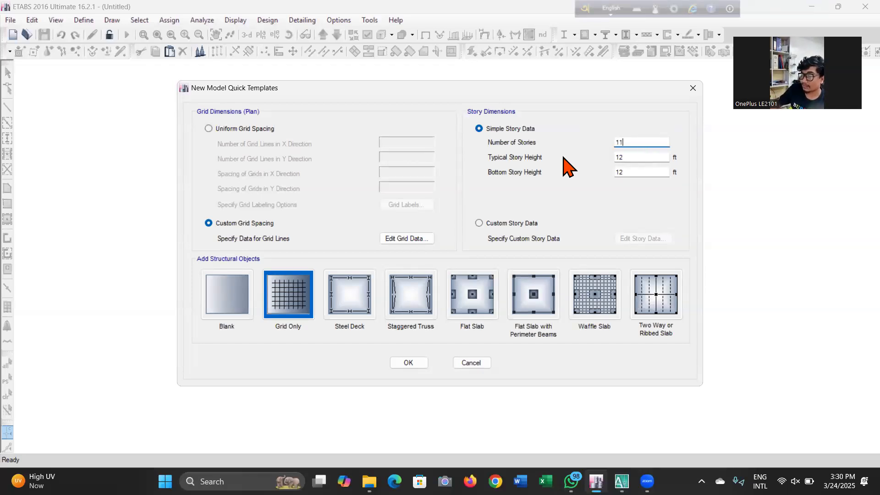
{"action": "double_click", "coordinate": [645, 159]}
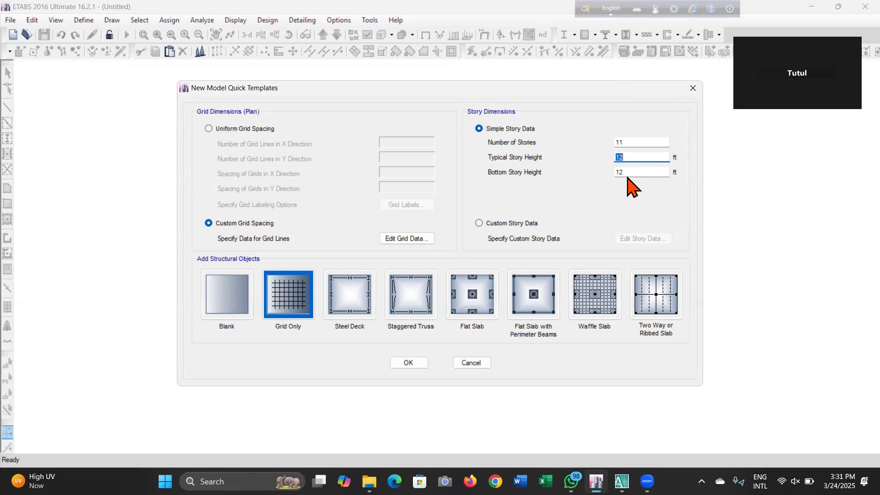
{"action": "type", "text": "10"}
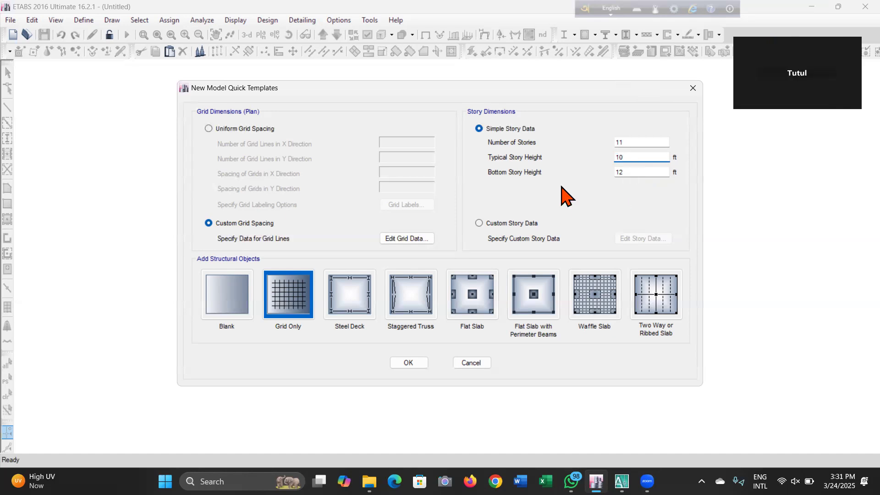
{"action": "left_click", "coordinate": [654, 173]}
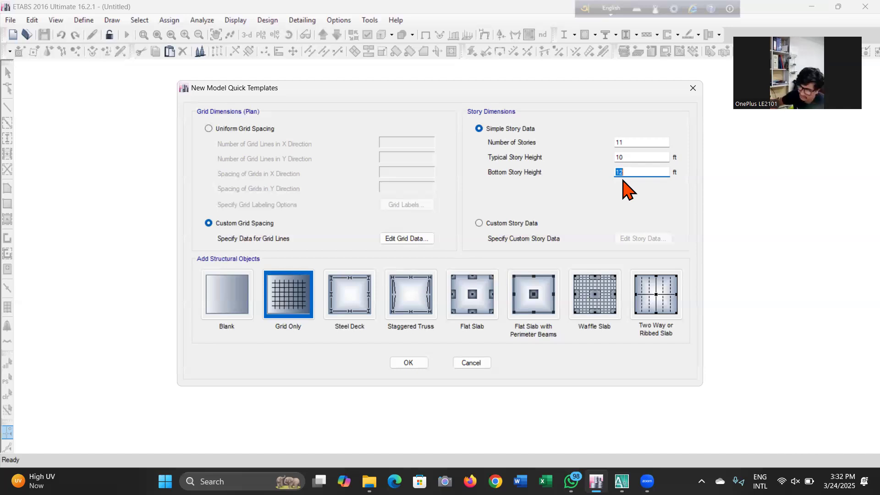
{"action": "type", "text": "10"}
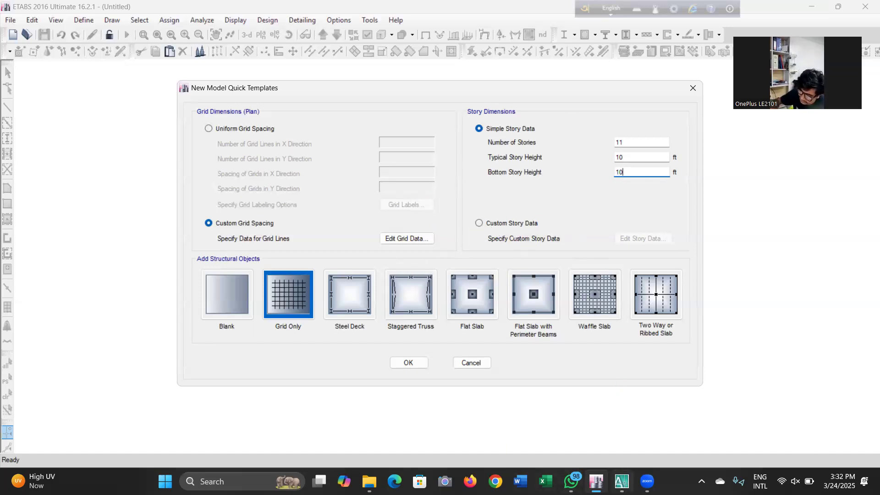
Switch to AutoCAD and examine the superstructure and substructure drawing sheets, including the retaining wall sections
{"action": "mouse_move", "coordinate": [621, 481]}
{"action": "left_click", "coordinate": [626, 446]}
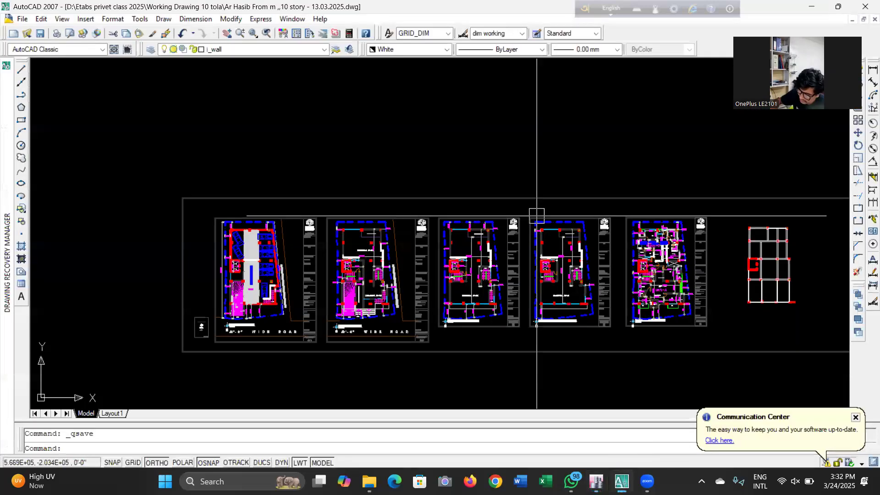
{"action": "scroll", "coordinate": [229, 242], "scroll_direction": "up", "scroll_amount": 6}
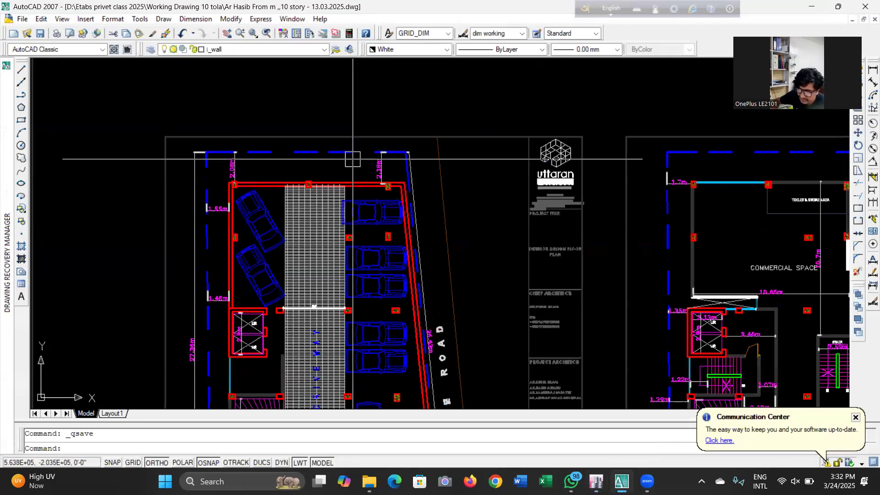
{"action": "scroll", "coordinate": [348, 294], "scroll_direction": "down", "scroll_amount": 1}
{"action": "scroll", "coordinate": [315, 231], "scroll_direction": "down", "scroll_amount": 2}
{"action": "scroll", "coordinate": [314, 372], "scroll_direction": "up", "scroll_amount": 3}
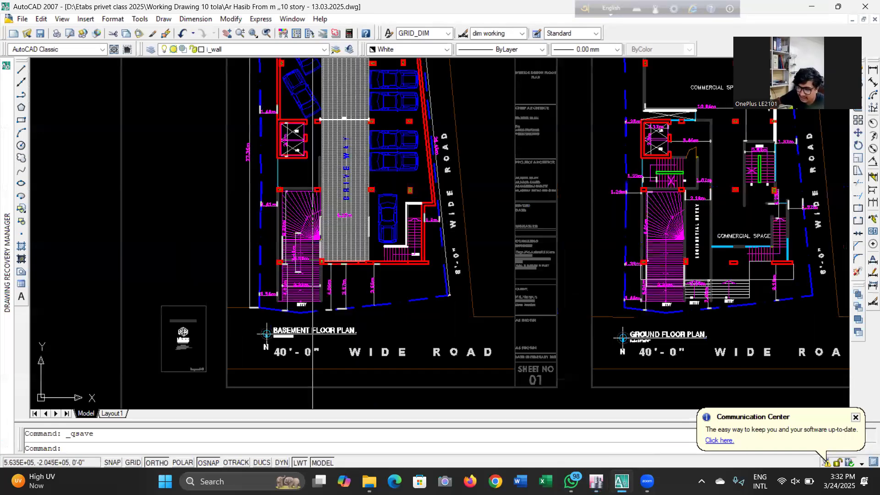
{"action": "scroll", "coordinate": [357, 143], "scroll_direction": "down", "scroll_amount": 6}
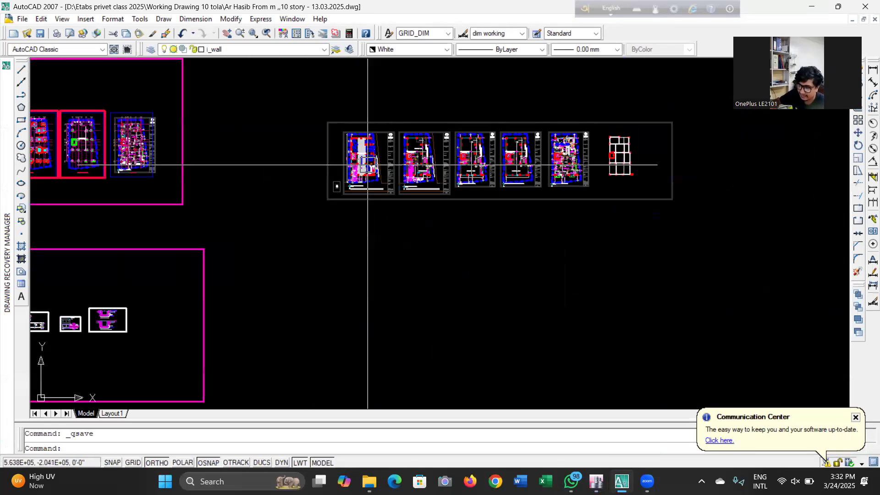
{"action": "scroll", "coordinate": [370, 143], "scroll_direction": "down", "scroll_amount": 2}
{"action": "scroll", "coordinate": [373, 235], "scroll_direction": "down", "scroll_amount": 2}
{"action": "scroll", "coordinate": [359, 235], "scroll_direction": "up", "scroll_amount": 8}
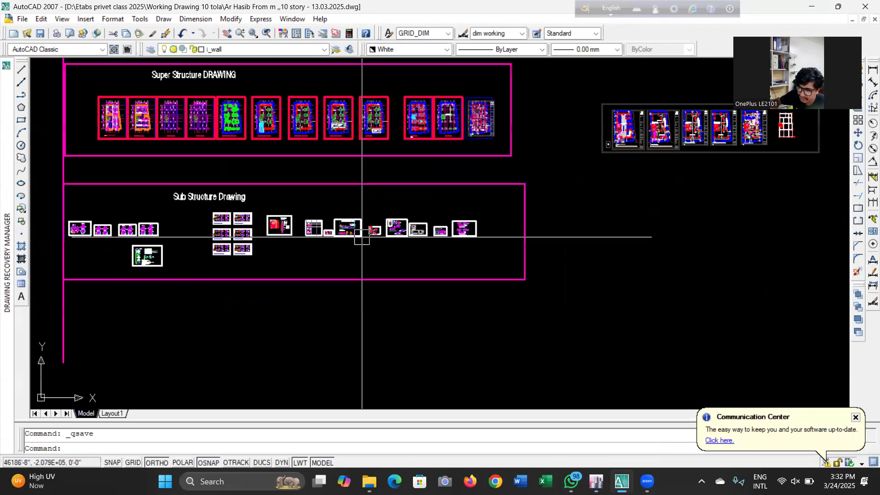
{"action": "scroll", "coordinate": [305, 221], "scroll_direction": "up", "scroll_amount": 6}
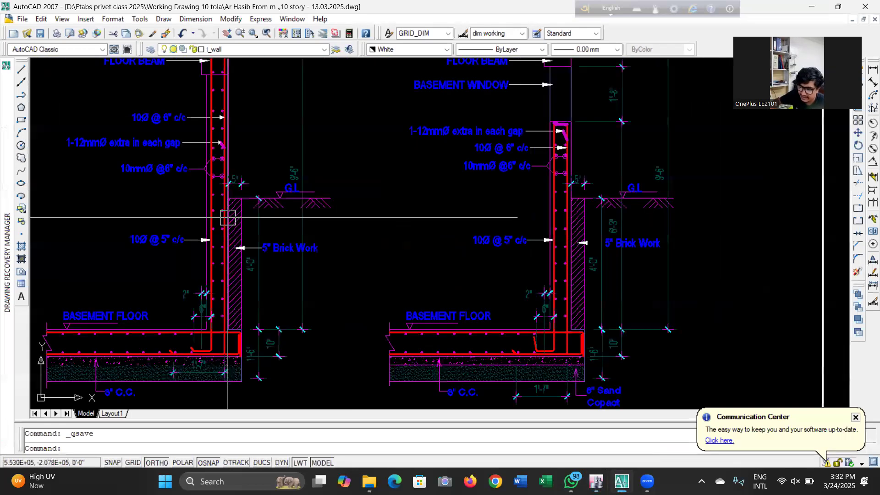
{"action": "scroll", "coordinate": [238, 277], "scroll_direction": "down", "scroll_amount": 1}
{"action": "scroll", "coordinate": [238, 277], "scroll_direction": "up", "scroll_amount": 4}
{"action": "scroll", "coordinate": [238, 276], "scroll_direction": "down", "scroll_amount": 2}
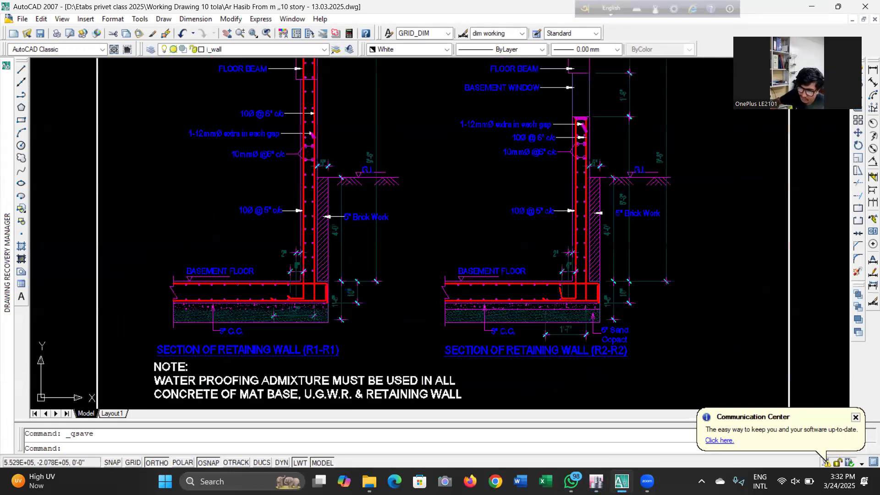
{"action": "scroll", "coordinate": [353, 182], "scroll_direction": "down", "scroll_amount": 1}
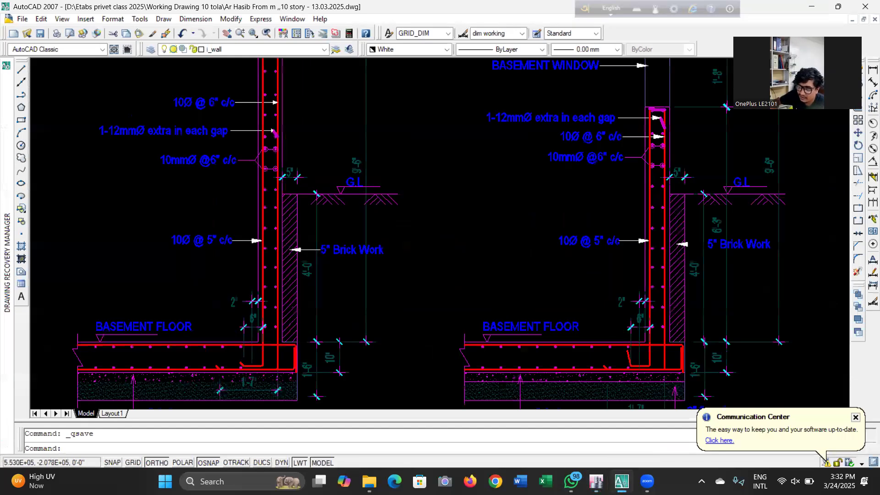
Look over the retaining wall section sheet and switch back to the ETABS new model template dialog
{"action": "scroll", "coordinate": [370, 235], "scroll_direction": "up", "scroll_amount": 2}
{"action": "scroll", "coordinate": [370, 235], "scroll_direction": "down", "scroll_amount": 3}
{"action": "scroll", "coordinate": [350, 254], "scroll_direction": "up", "scroll_amount": 3}
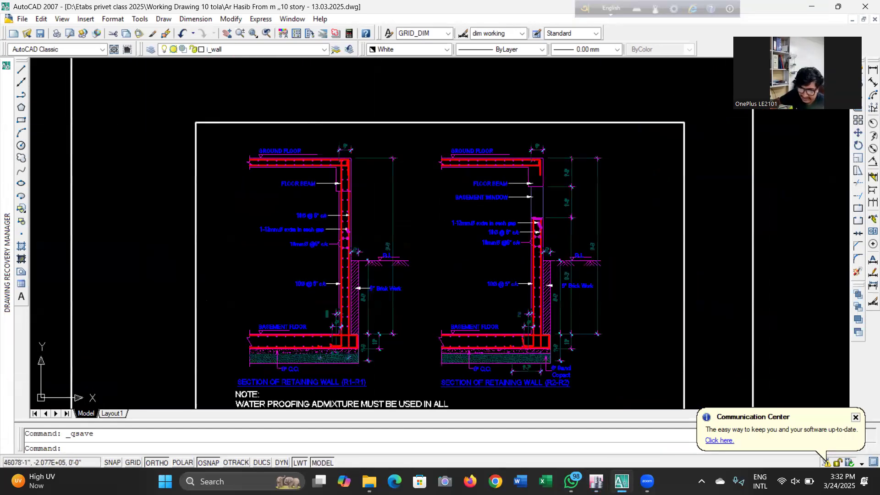
{"action": "scroll", "coordinate": [285, 151], "scroll_direction": "down", "scroll_amount": 3}
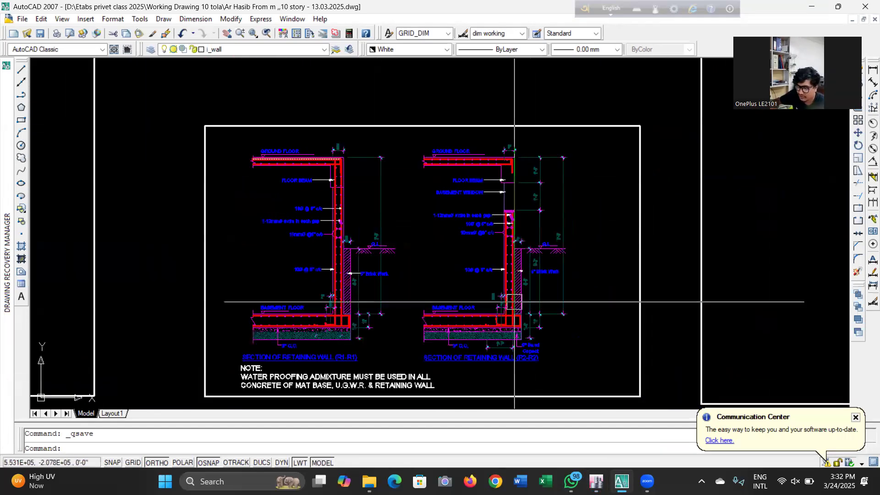
{"action": "scroll", "coordinate": [340, 137], "scroll_direction": "down", "scroll_amount": 3}
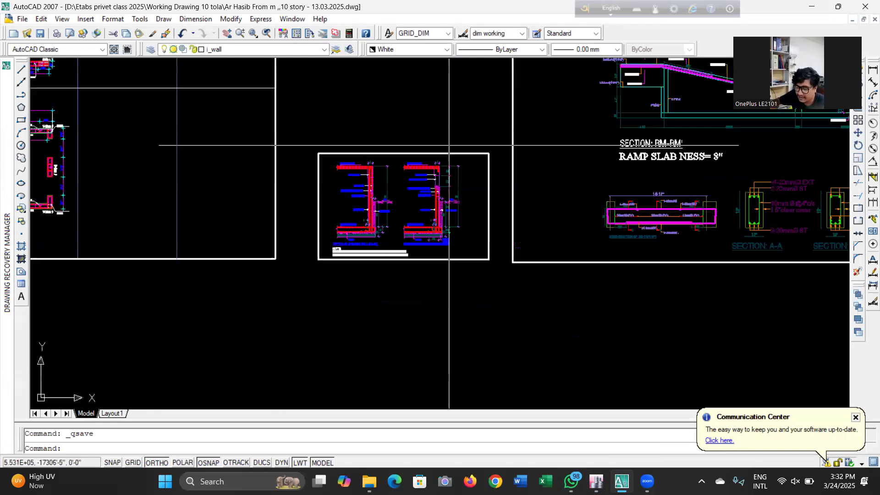
{"action": "left_click", "coordinate": [811, 6]}
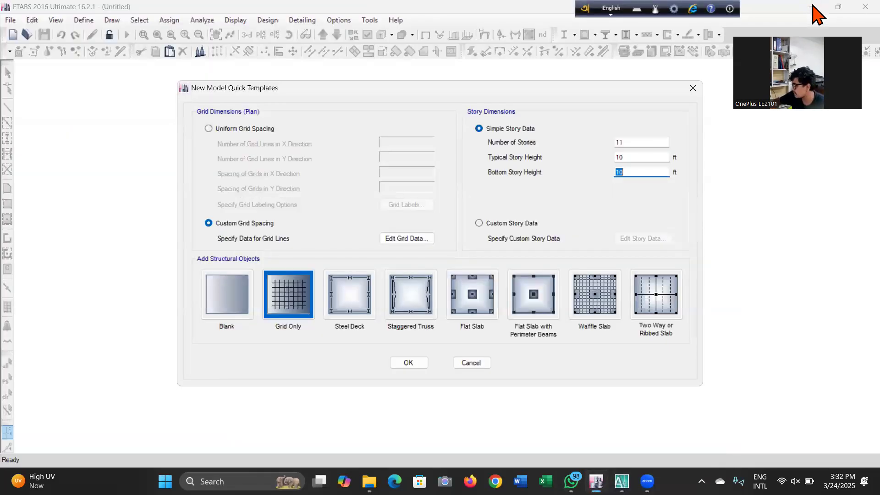
Switch to custom story data, open the story data table and rename Story1 as Basement
{"action": "left_click", "coordinate": [505, 225]}
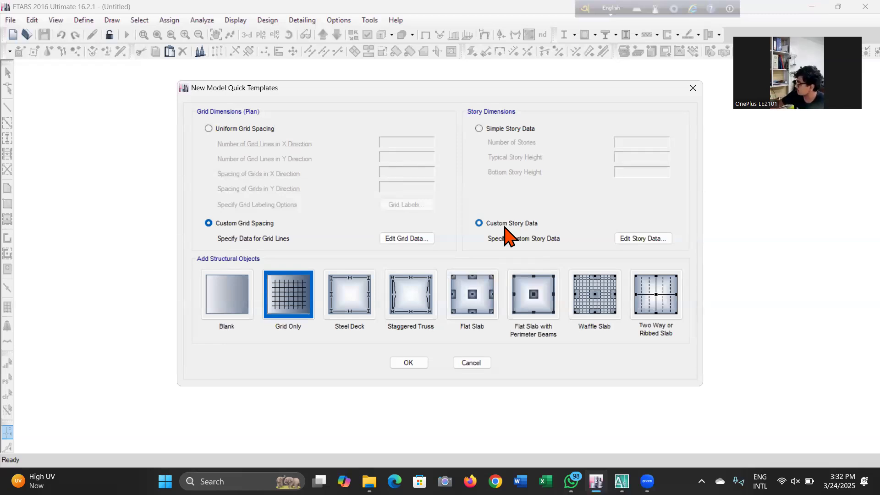
{"action": "left_click", "coordinate": [646, 239]}
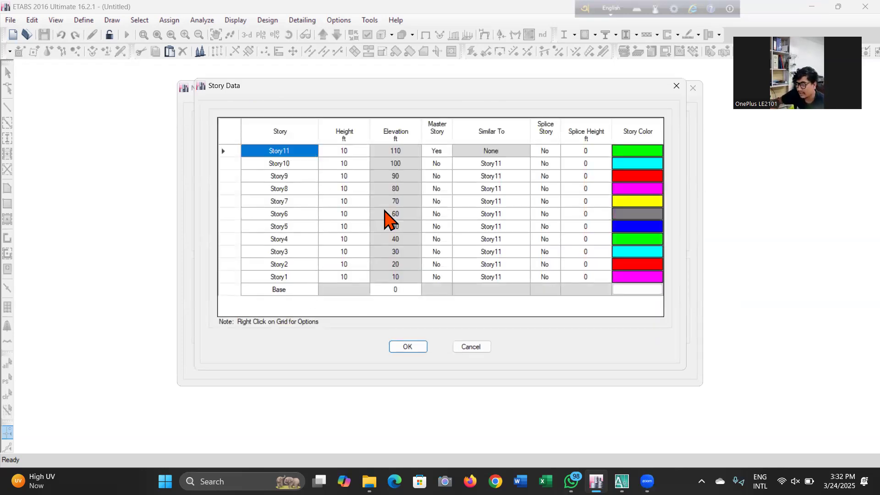
{"action": "double_click", "coordinate": [308, 277]}
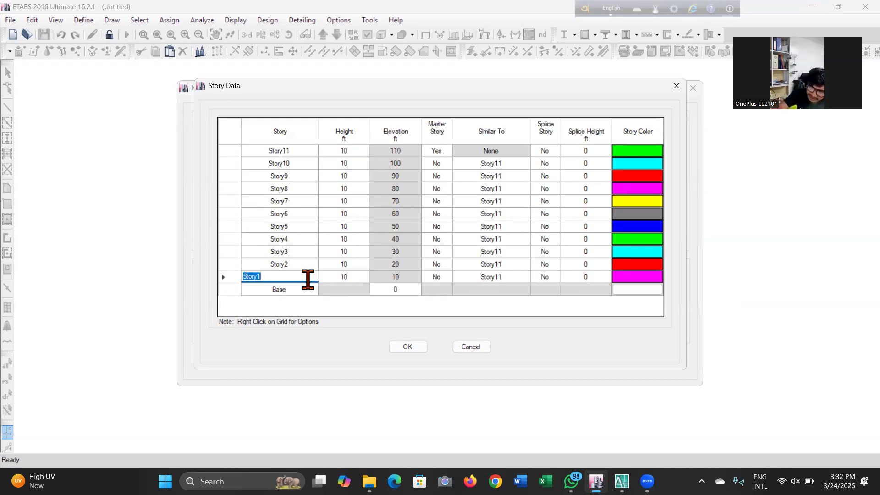
{"action": "type", "text": "B"}
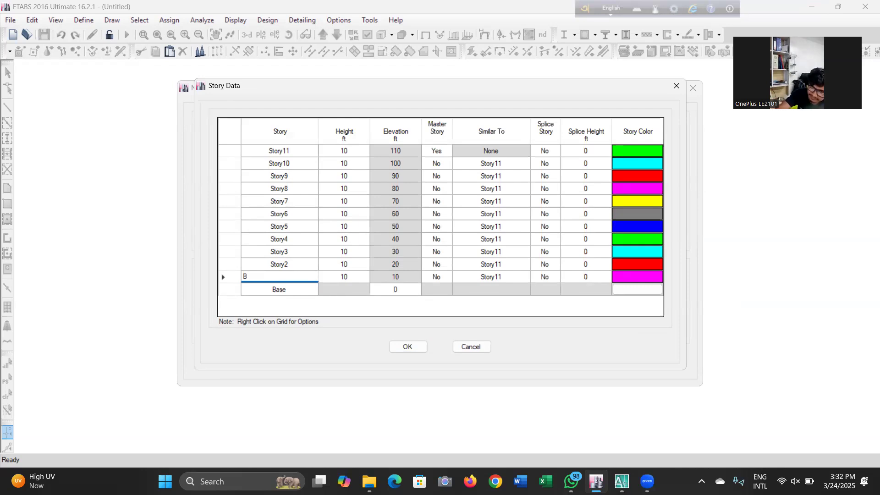
{"action": "type", "text": "asement"}
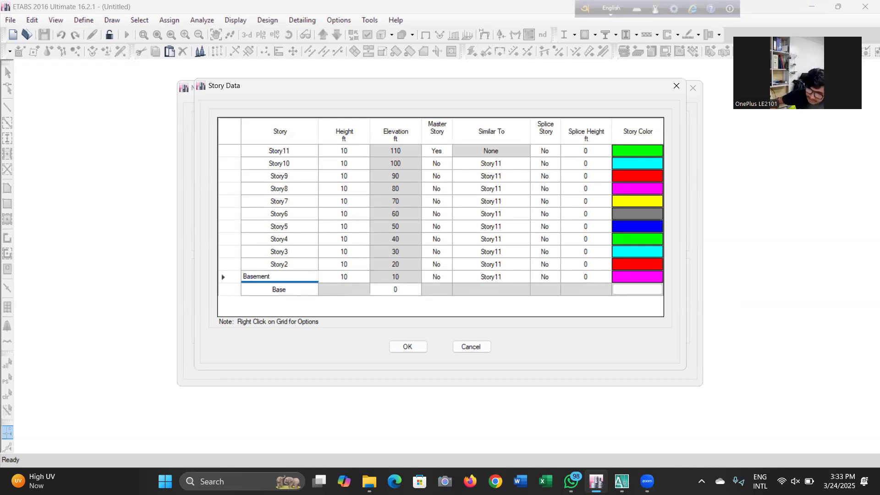
Rename the two stories above Basement as GF and 1ST
{"action": "left_click", "coordinate": [298, 264]}
{"action": "type", "text": "1st"}
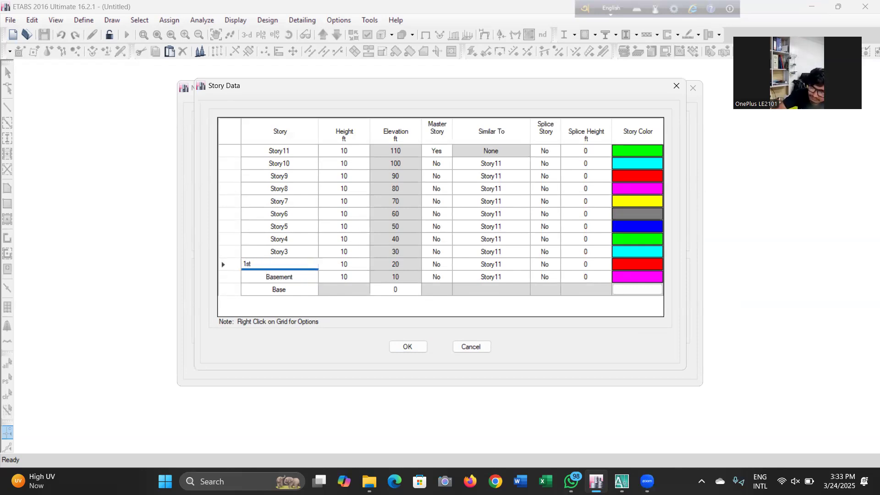
{"action": "left_click", "coordinate": [310, 252]}
{"action": "type", "text": "2nd"}
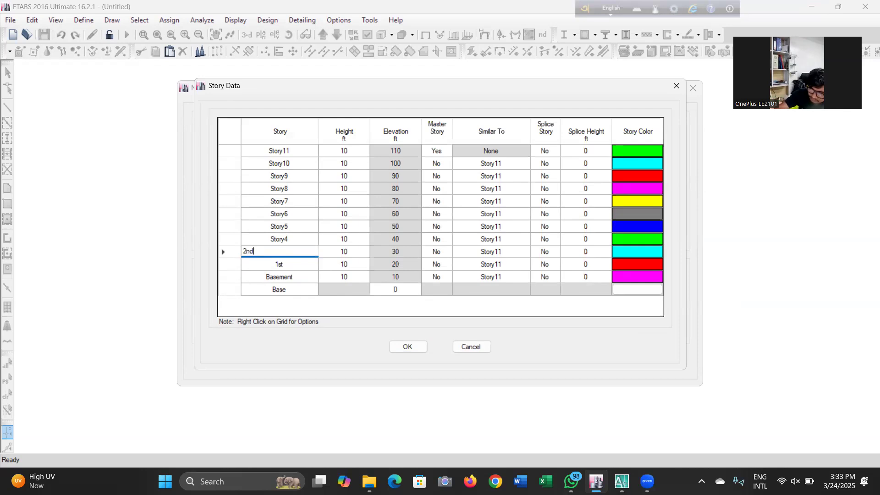
{"action": "left_click", "coordinate": [297, 264]}
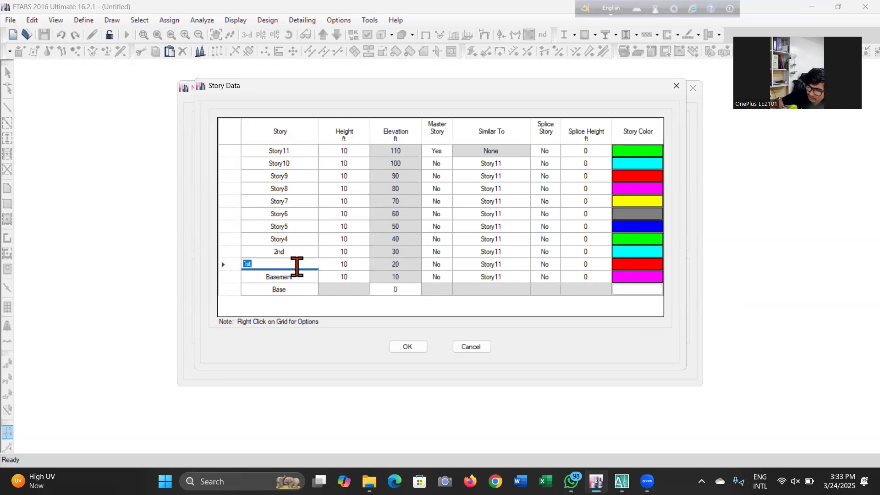
{"action": "type", "text": "GF"}
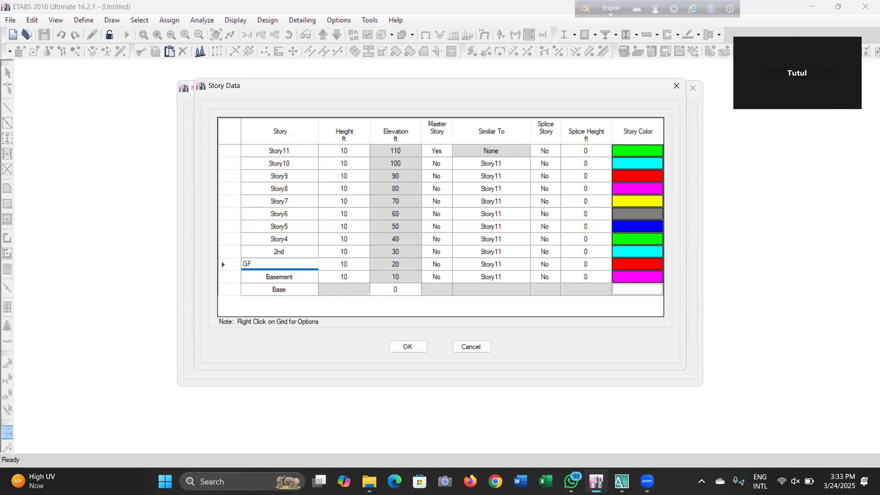
{"action": "left_click", "coordinate": [300, 253]}
{"action": "type", "text": "1"}
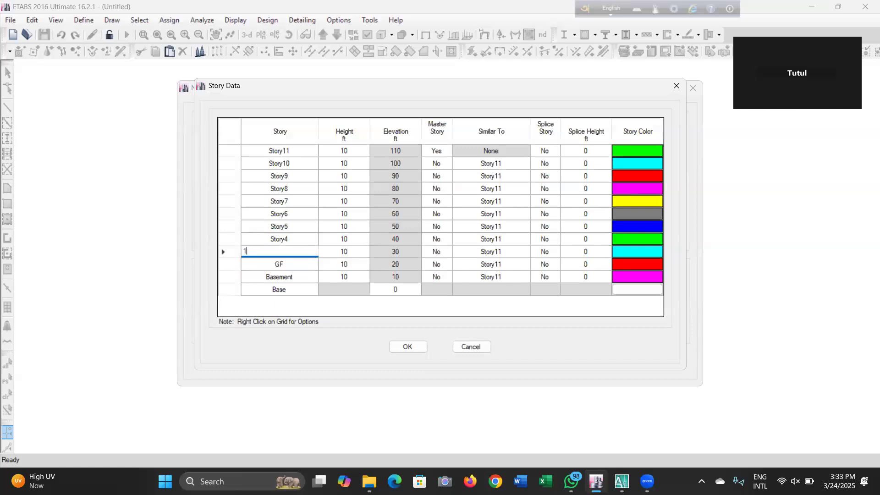
{"action": "type", "text": "ST"}
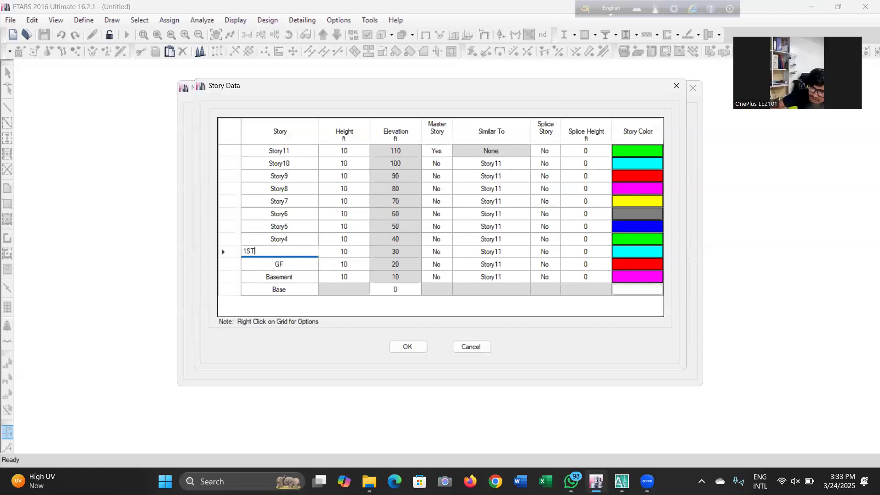
Rename the next three stories as 2ND, 3RD and 4TH
{"action": "left_click", "coordinate": [307, 239]}
{"action": "type", "text": "2ND"}
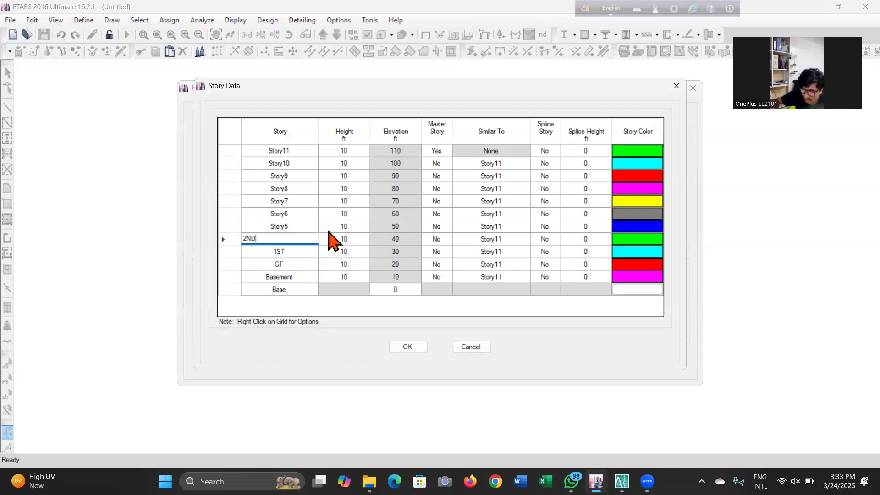
{"action": "left_click", "coordinate": [306, 226]}
{"action": "type", "text": "3RD"}
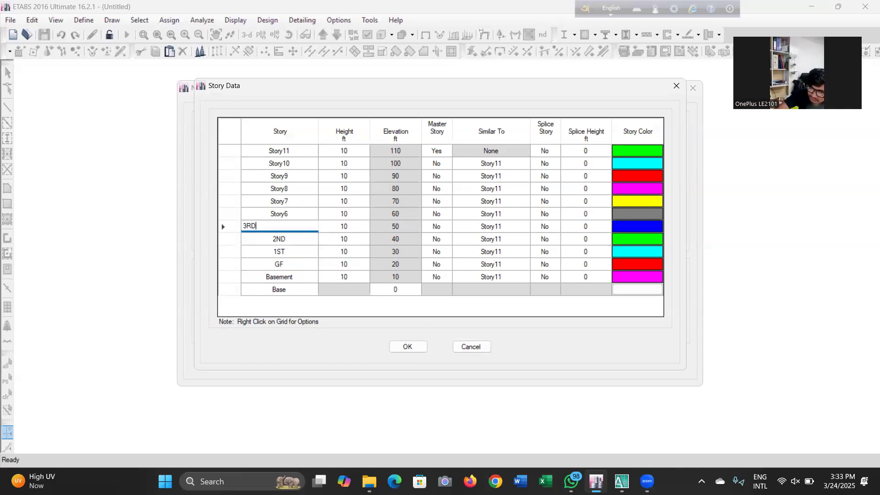
{"action": "left_click", "coordinate": [306, 213]}
{"action": "type", "text": "4TH"}
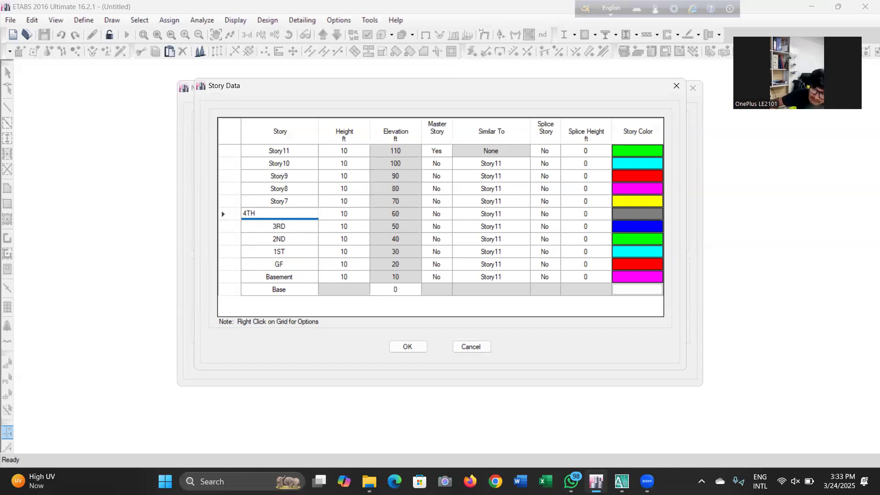
Rename the following stories as 5TH, 6TH, 7TH and 8TH
{"action": "left_click", "coordinate": [306, 201]}
{"action": "type", "text": "5TH"}
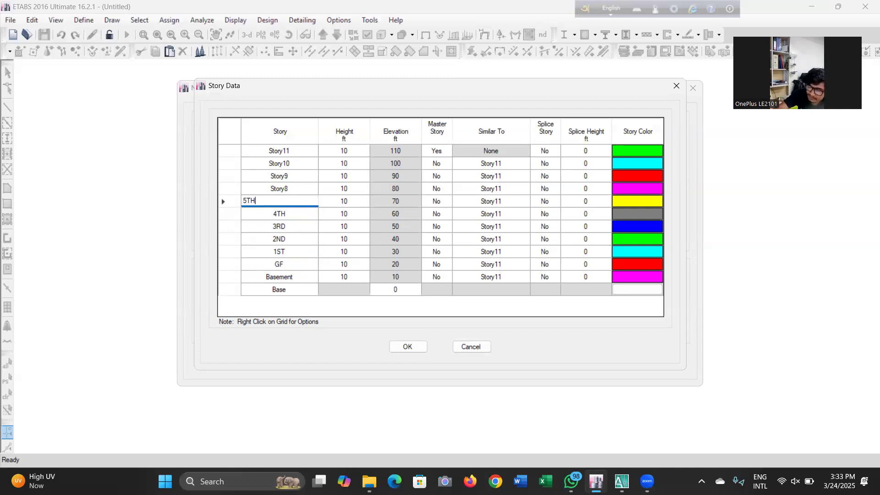
{"action": "left_click", "coordinate": [312, 189]}
{"action": "type", "text": "6TH"}
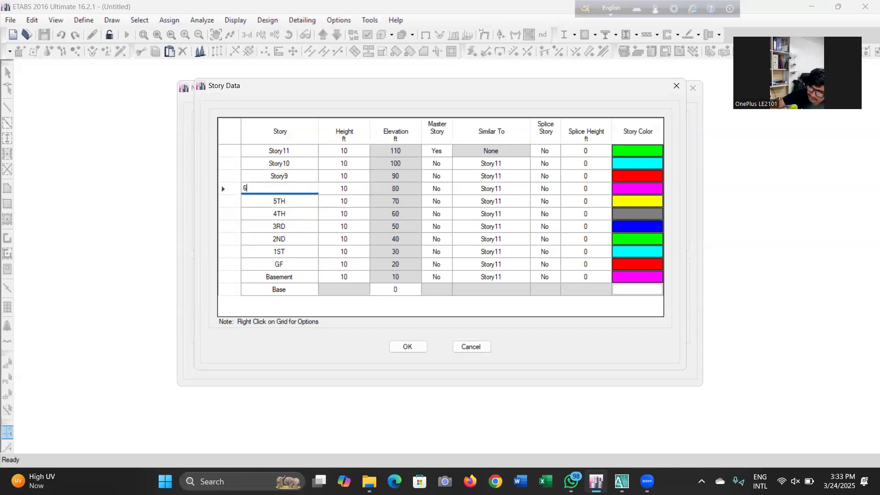
{"action": "left_click", "coordinate": [306, 172]}
{"action": "type", "text": "7TH"}
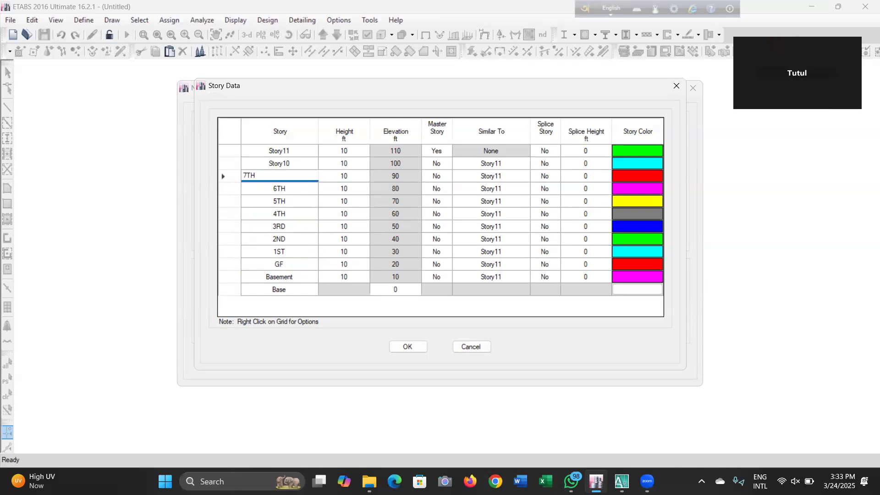
{"action": "left_click", "coordinate": [305, 164]}
{"action": "type", "text": "8TH"}
Rename the uppermost story as TOP and confirm the story data
{"action": "left_click", "coordinate": [306, 152]}
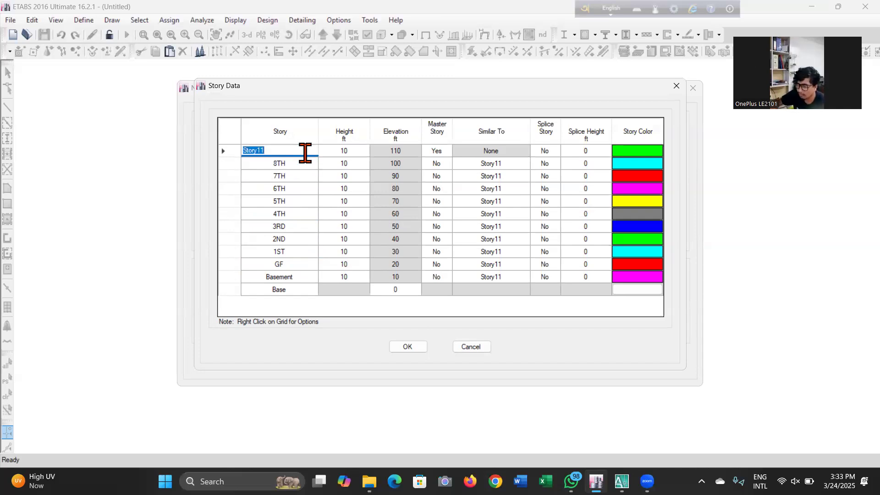
{"action": "type", "text": "TOP"}
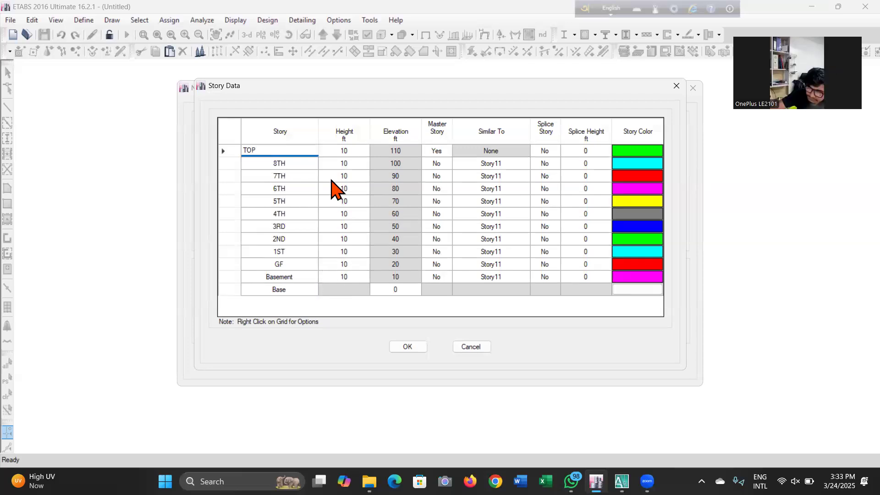
{"action": "left_click", "coordinate": [296, 264]}
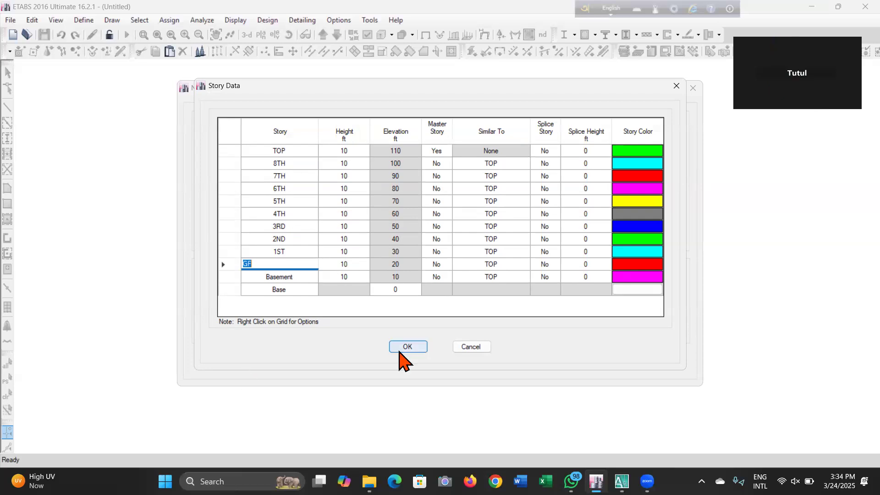
{"action": "left_click", "coordinate": [402, 348]}
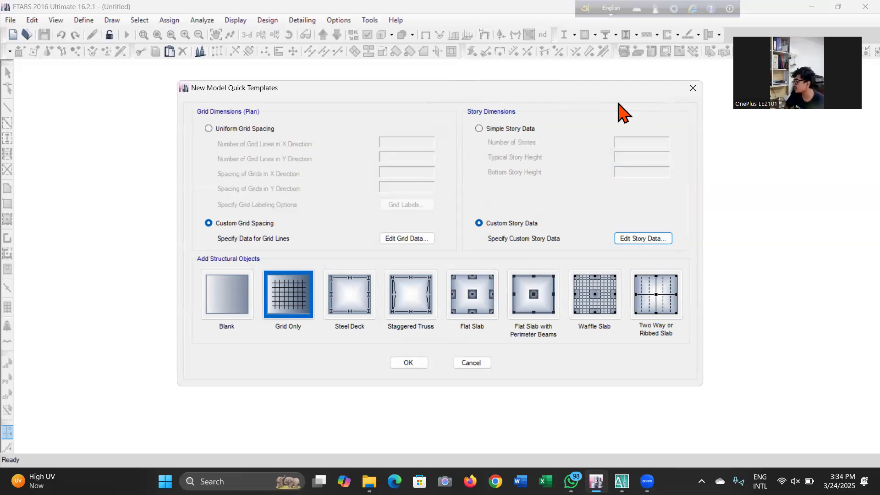
Create the model from the Grid Only template and close the plan view window
{"action": "left_click", "coordinate": [303, 313]}
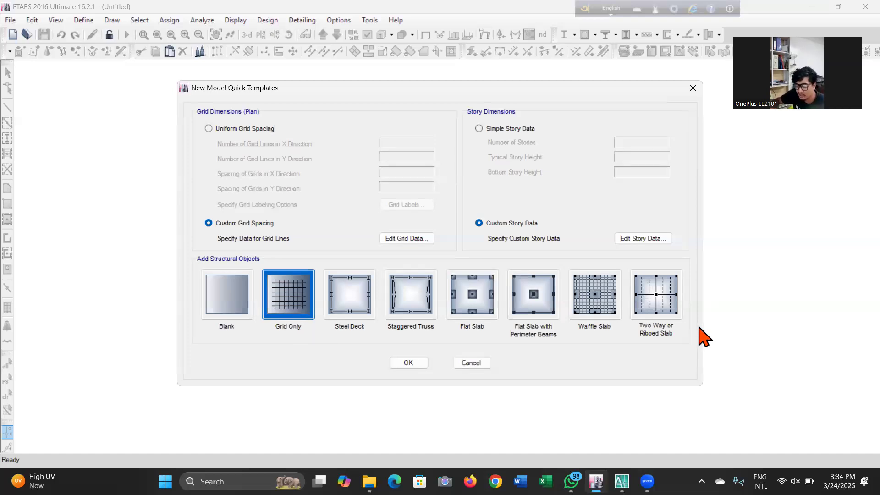
{"action": "left_click", "coordinate": [408, 363]}
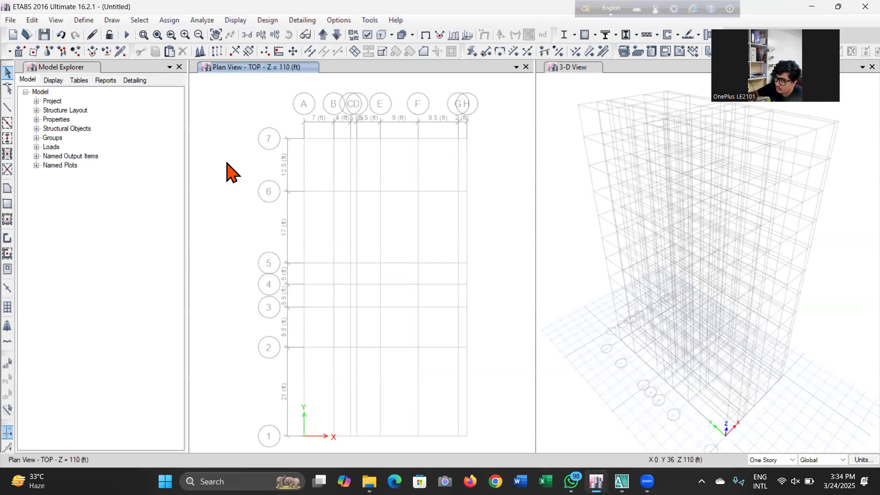
{"action": "left_click", "coordinate": [526, 67]}
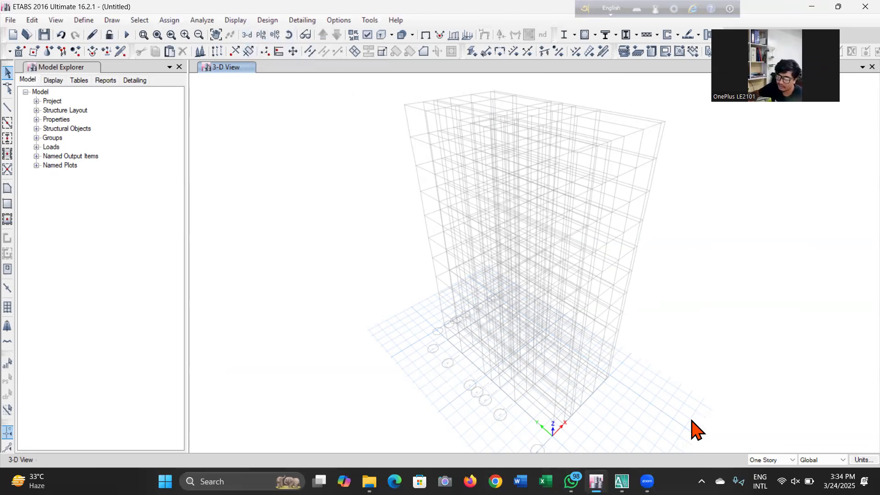
Save the model as 10 TOLA MODEL in the Etabs privet class 2025 folder on Local Disk D
{"action": "left_click", "coordinate": [44, 35]}
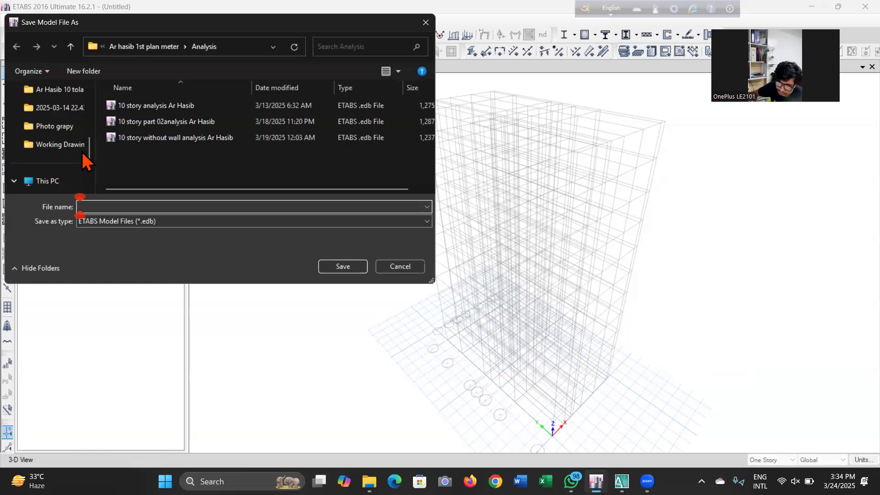
{"action": "scroll", "coordinate": [83, 147], "scroll_direction": "down", "scroll_amount": 3}
{"action": "left_click", "coordinate": [73, 108]}
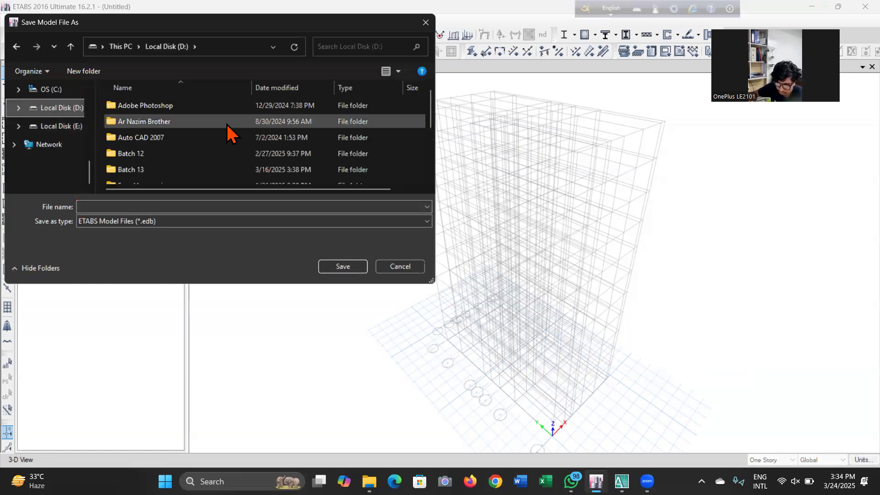
{"action": "scroll", "coordinate": [227, 133], "scroll_direction": "down", "scroll_amount": 5}
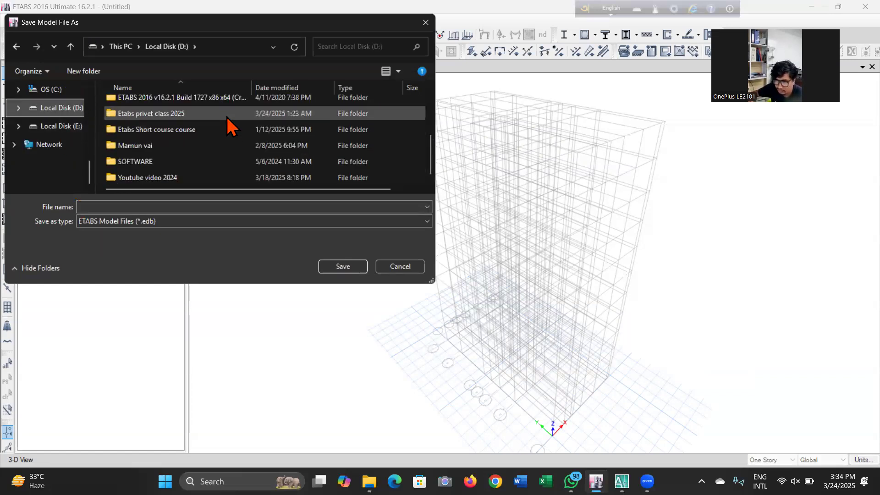
{"action": "double_click", "coordinate": [228, 114]}
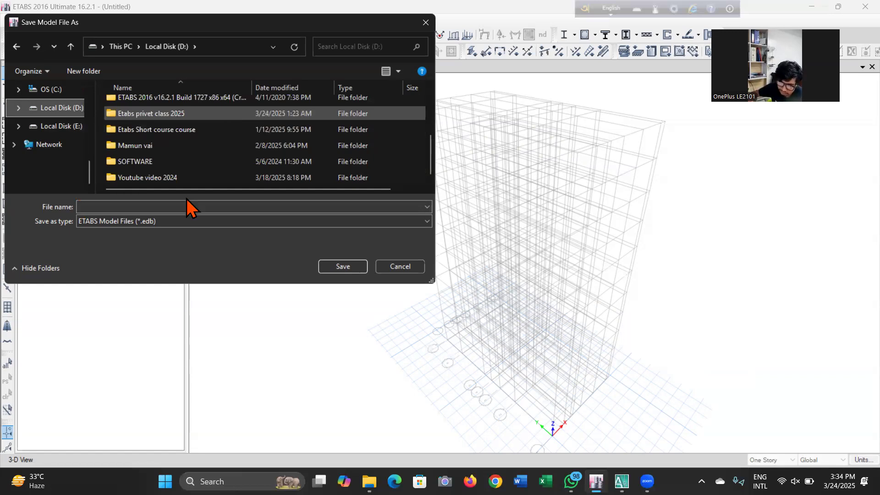
{"action": "double_click", "coordinate": [199, 144]}
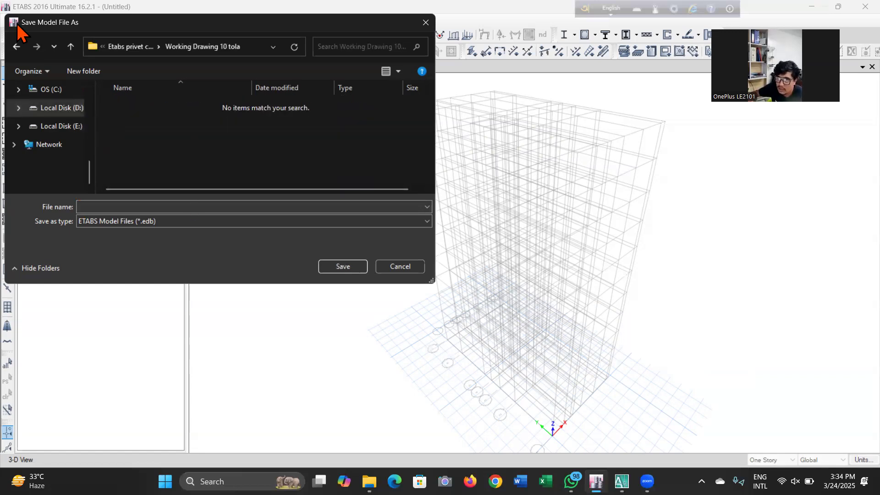
{"action": "left_click", "coordinate": [16, 46]}
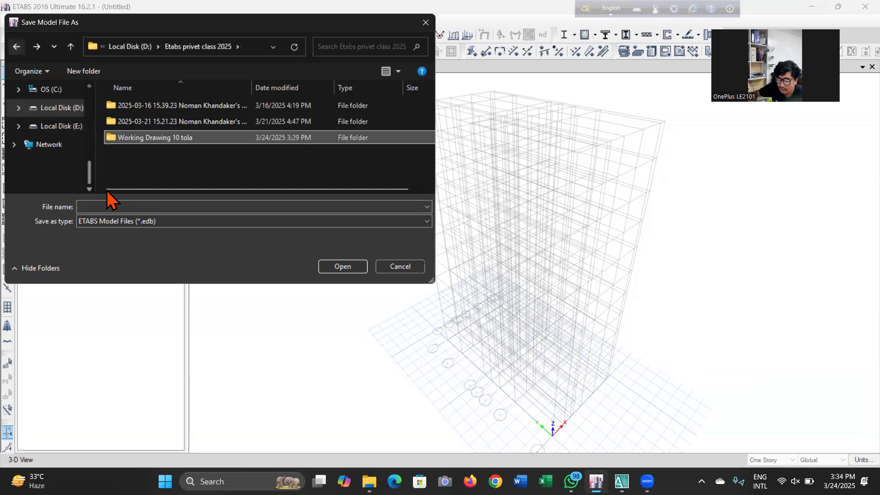
{"action": "left_click", "coordinate": [149, 206]}
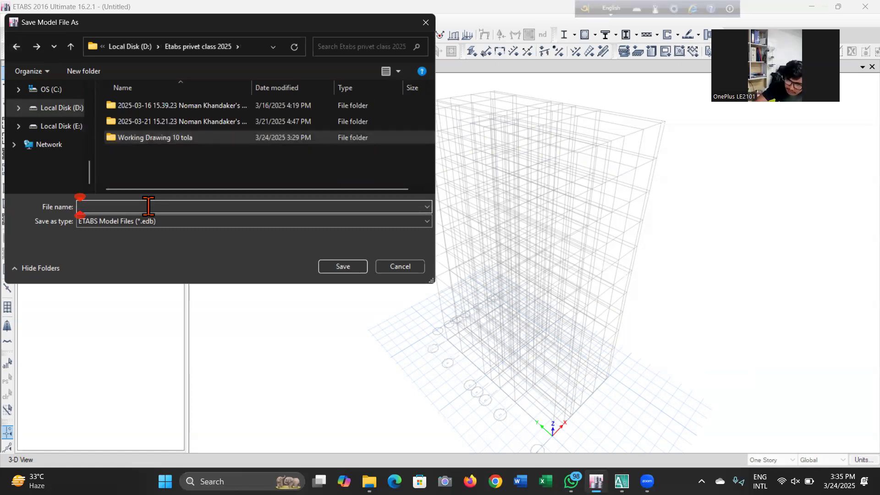
{"action": "type", "text": "10 T"}
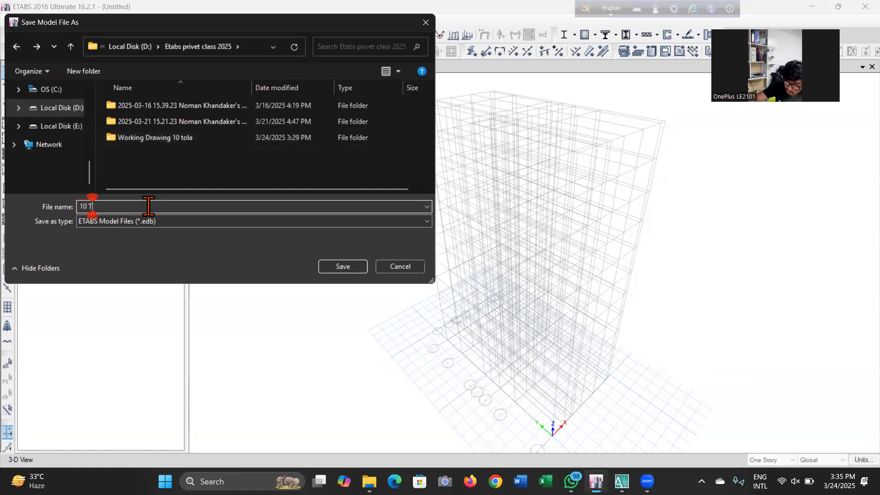
{"action": "type", "text": "OLA M"}
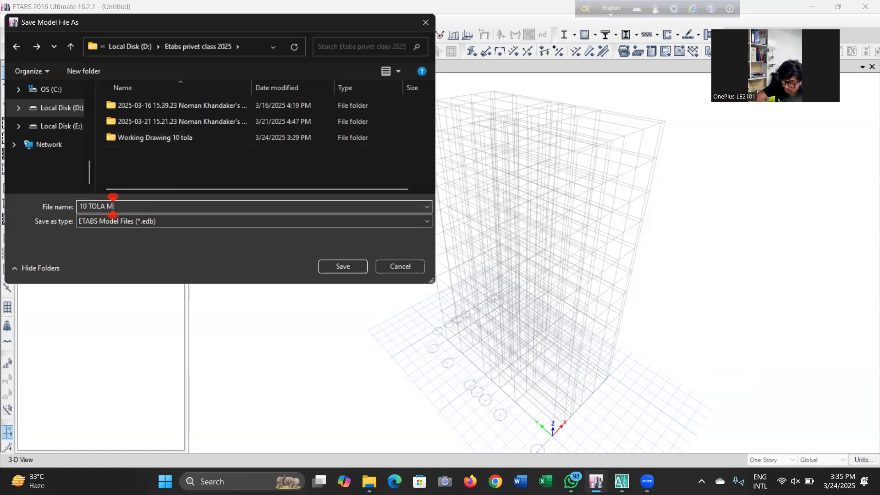
{"action": "type", "text": "ODEL"}
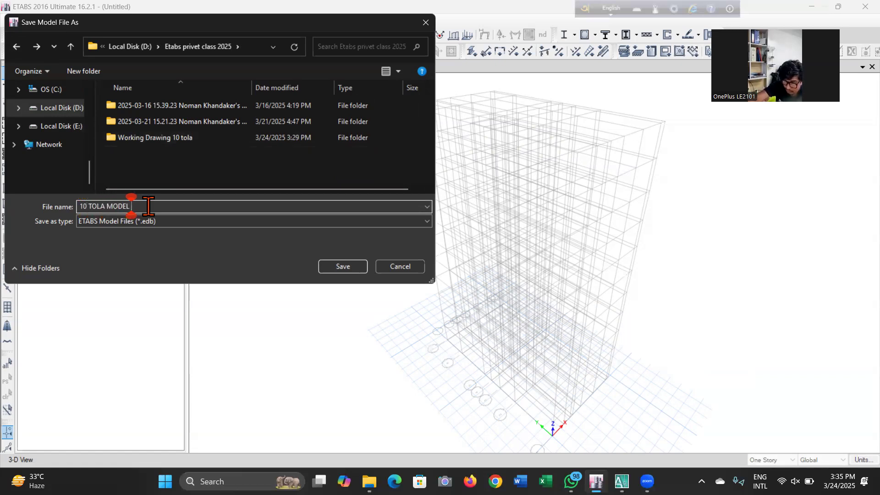
{"action": "key", "text": "Return"}
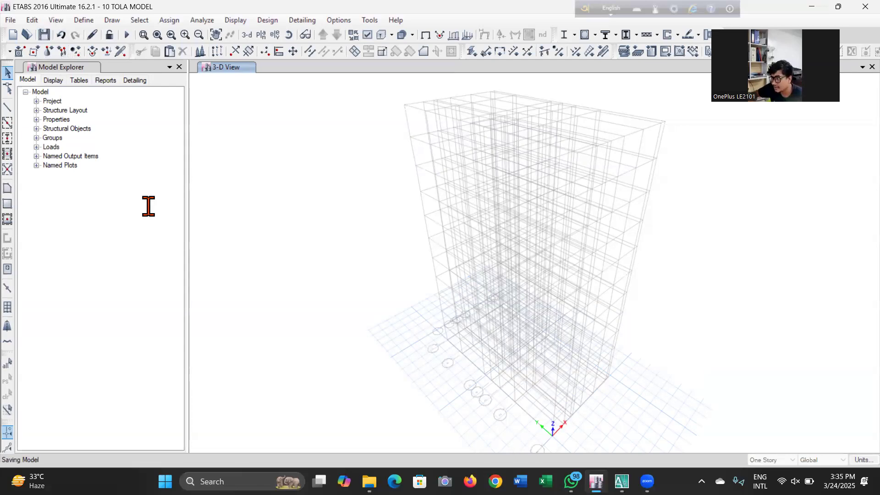
Switch from the 3-D view to the Basement story plan view and save the model again
{"action": "left_click", "coordinate": [45, 36]}
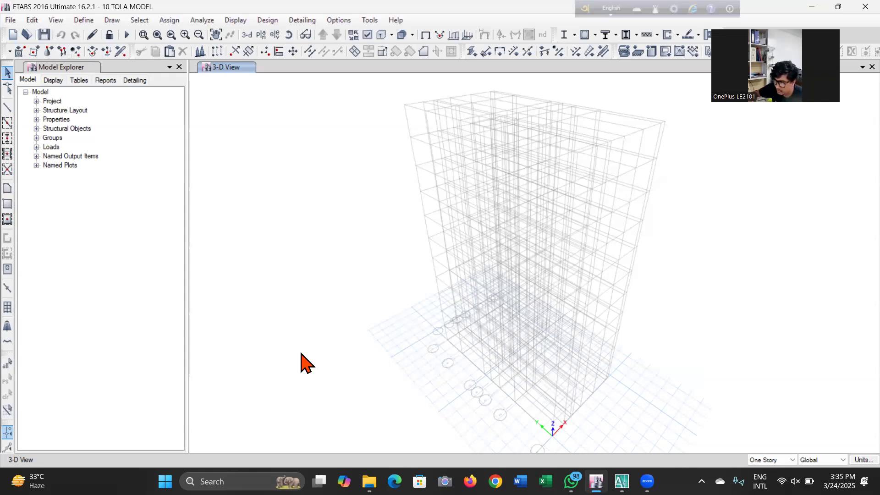
{"action": "left_click", "coordinate": [246, 36]}
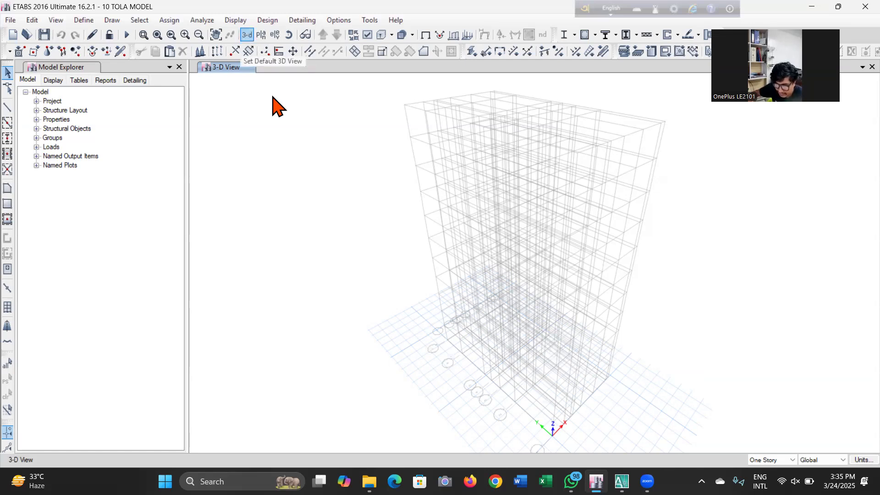
{"action": "left_click", "coordinate": [260, 36]}
{"action": "left_click", "coordinate": [403, 272]}
{"action": "left_click", "coordinate": [405, 280]}
{"action": "left_click", "coordinate": [485, 381]}
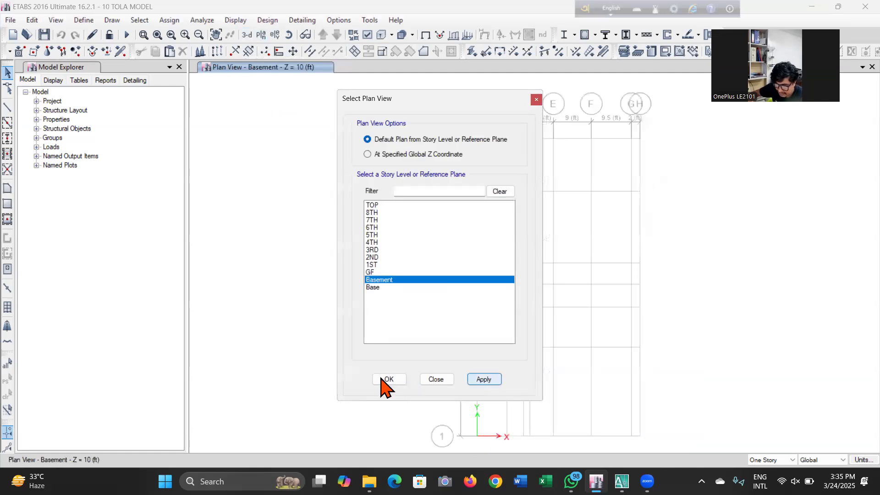
{"action": "left_click", "coordinate": [388, 380]}
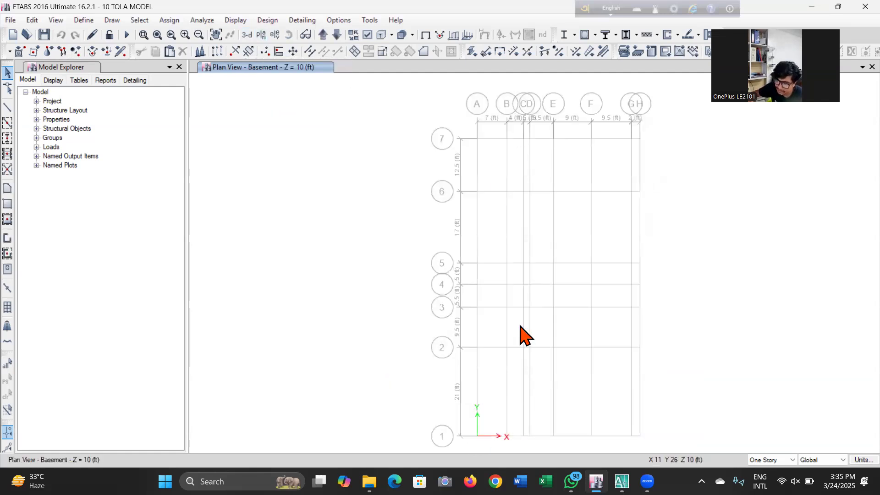
{"action": "middle_click_drag", "start_coordinate": [522, 334], "coordinate": [485, 315]}
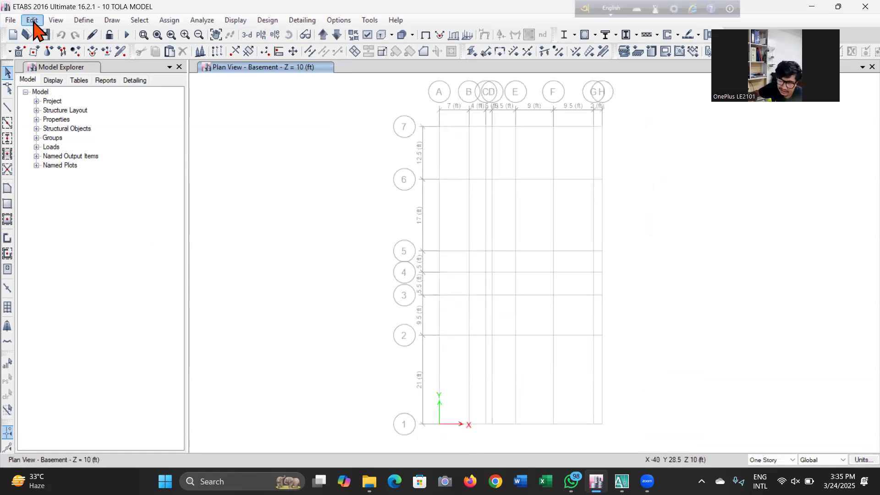
{"action": "left_click", "coordinate": [44, 34]}
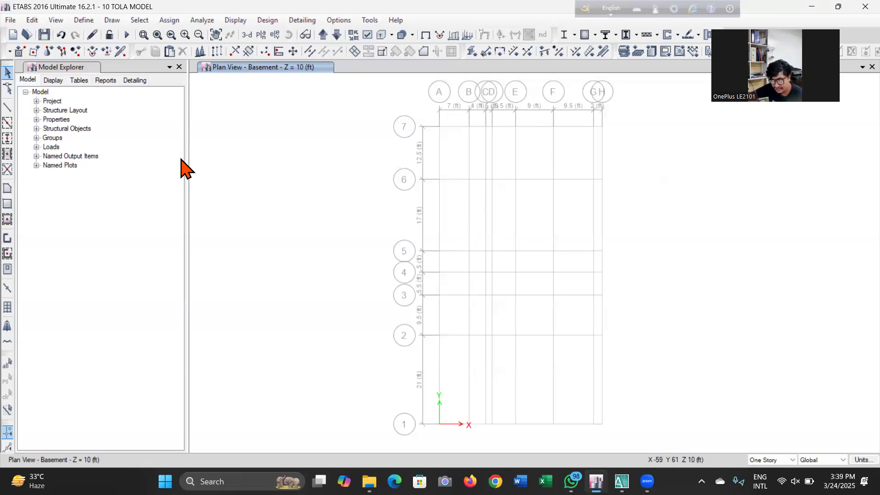
Minimize ETABS and, in File Explorer, open the BNBC SPECIAL NOTE CE-412-UAP PDF under Batch 13's BNBC 2020 HAND Note folder
{"action": "left_click", "coordinate": [810, 7]}
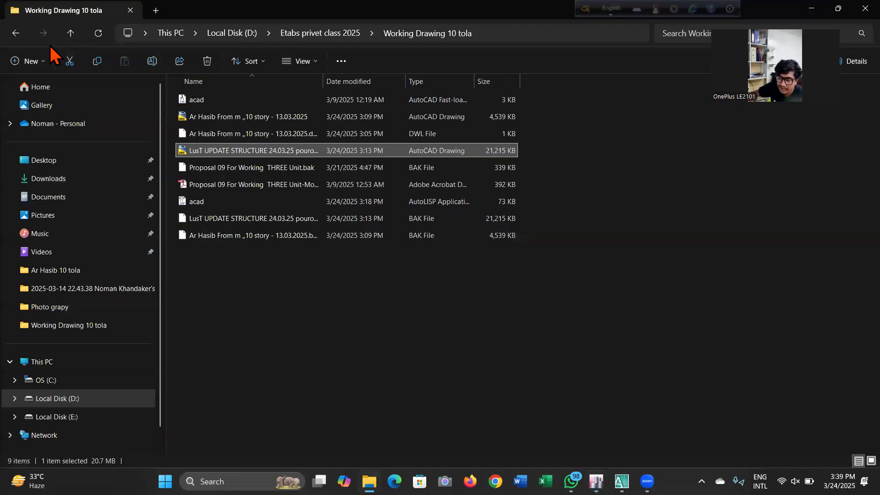
{"action": "left_click", "coordinate": [17, 34]}
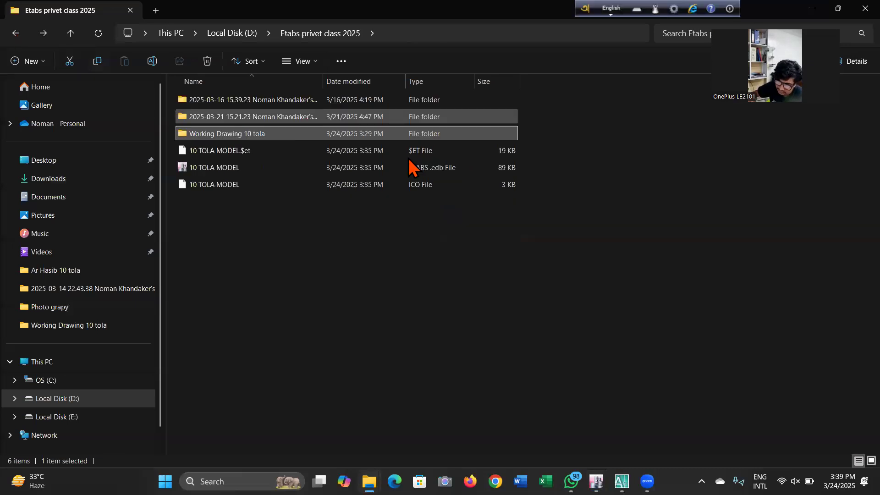
{"action": "left_click", "coordinate": [15, 34]}
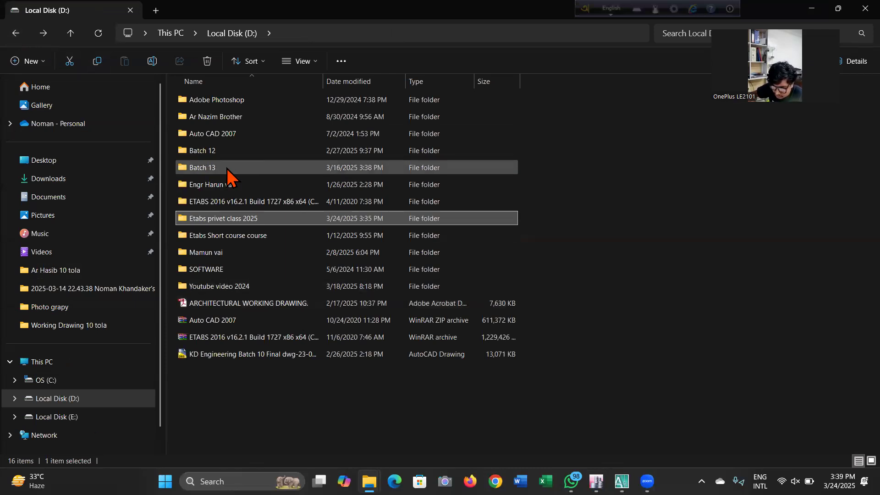
{"action": "double_click", "coordinate": [228, 173]}
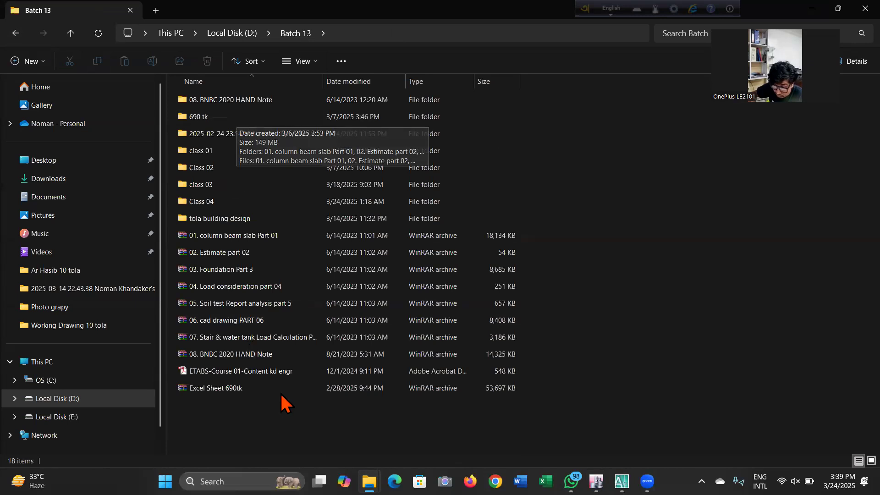
{"action": "double_click", "coordinate": [265, 118]}
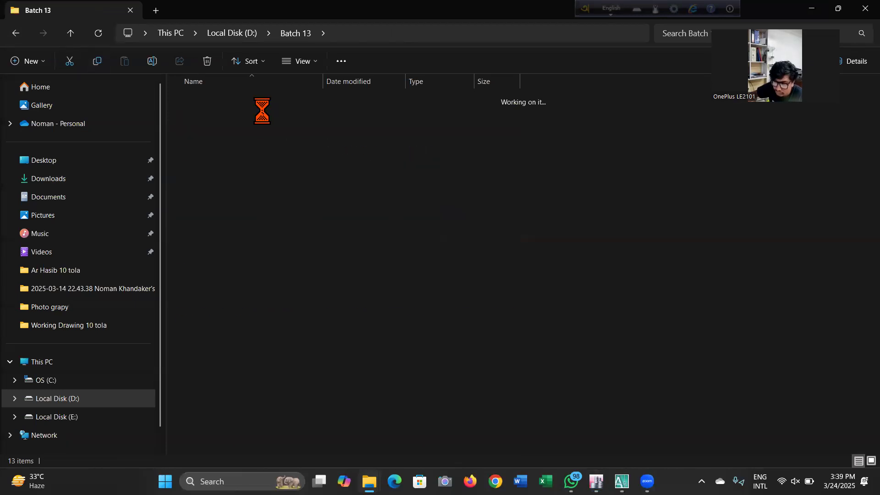
{"action": "left_click", "coordinate": [21, 34]}
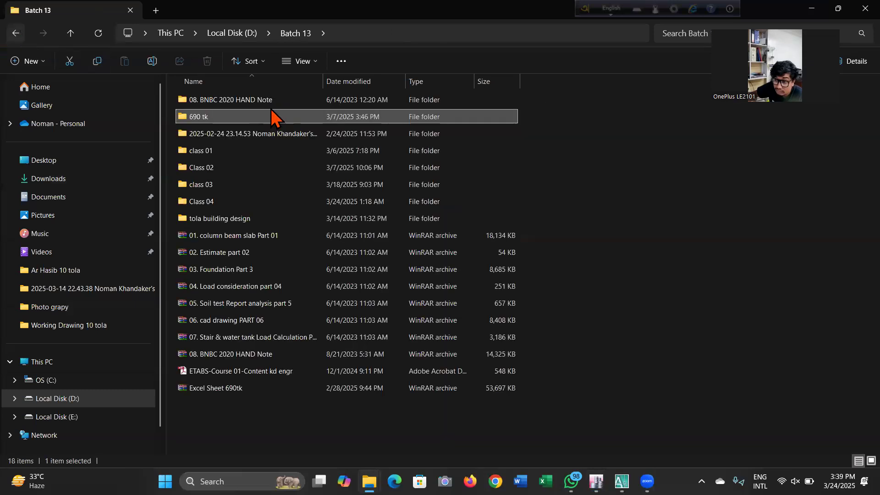
{"action": "left_click", "coordinate": [270, 101]}
{"action": "double_click", "coordinate": [268, 99]}
{"action": "double_click", "coordinate": [270, 102]}
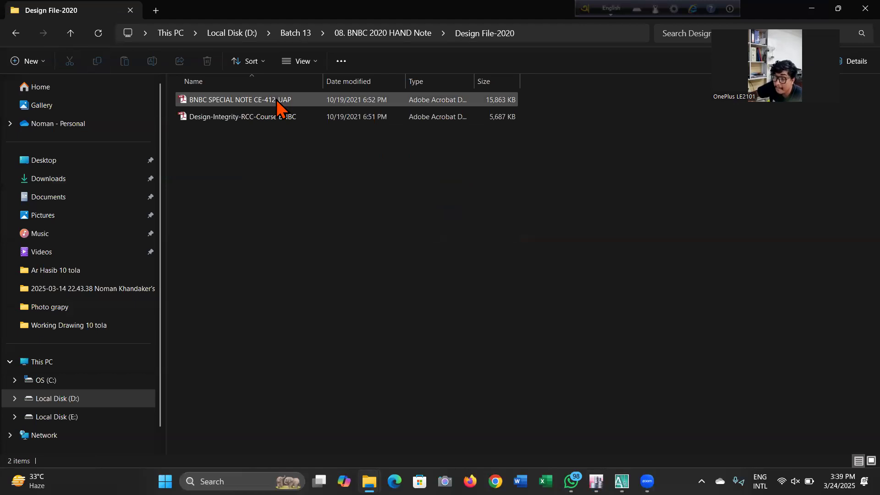
{"action": "double_click", "coordinate": [276, 100]}
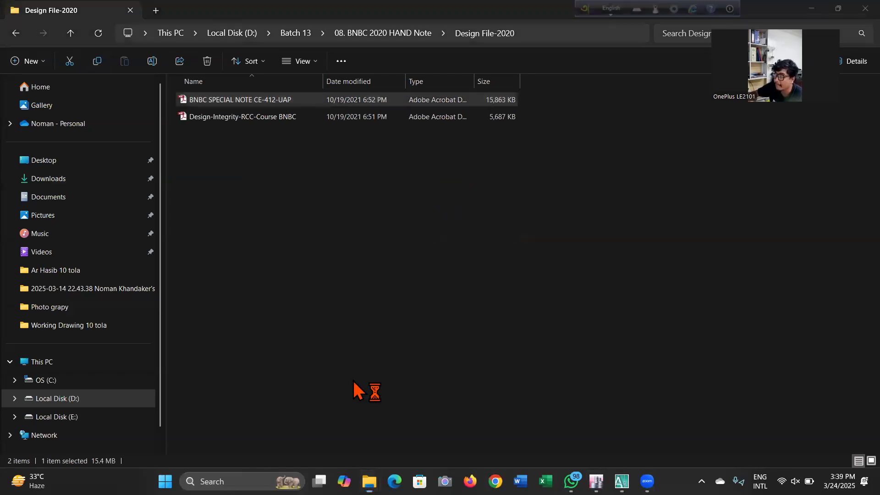
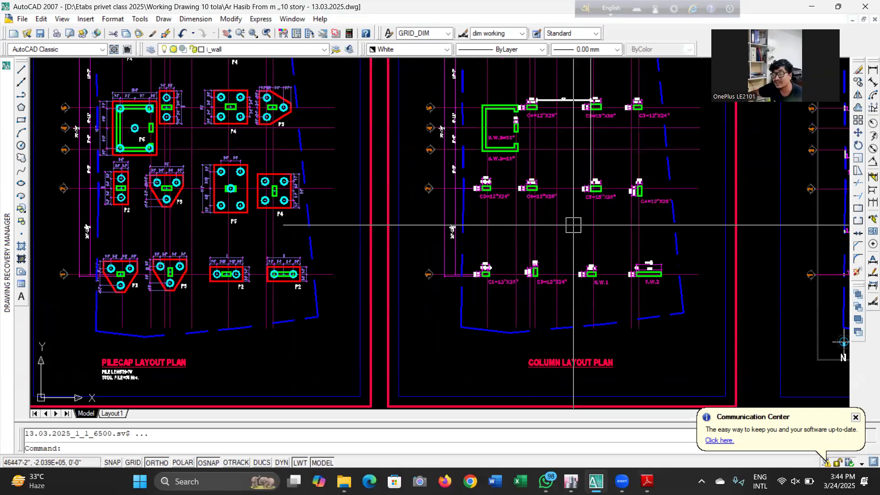
Examine the pile cap and column layout plans in the AutoCAD structural drawing
{"action": "scroll", "coordinate": [508, 80], "scroll_direction": "up", "scroll_amount": 5}
{"action": "scroll", "coordinate": [508, 80], "scroll_direction": "down", "scroll_amount": 4}
{"action": "scroll", "coordinate": [603, 165], "scroll_direction": "up", "scroll_amount": 3}
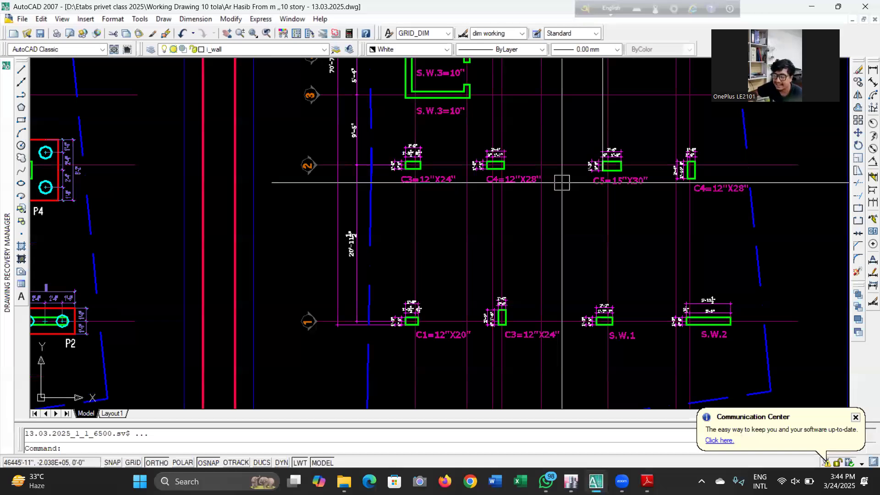
{"action": "scroll", "coordinate": [562, 183], "scroll_direction": "down", "scroll_amount": 3}
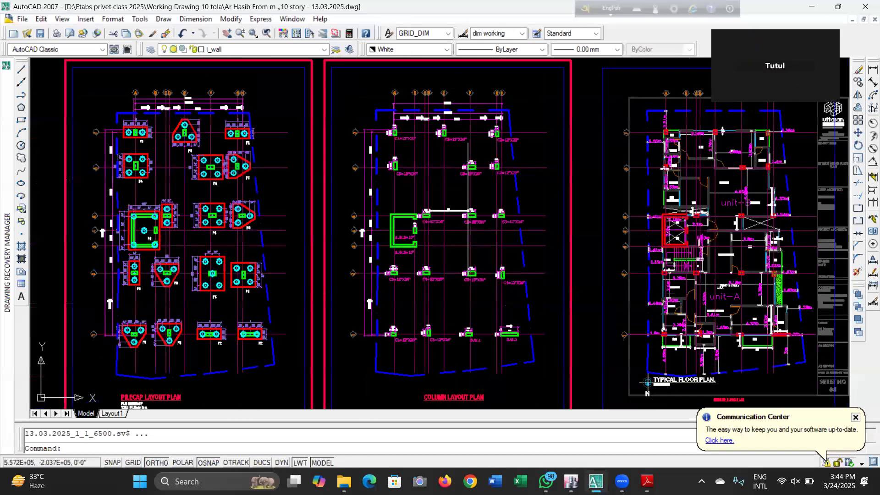
{"action": "scroll", "coordinate": [412, 250], "scroll_direction": "up", "scroll_amount": 2}
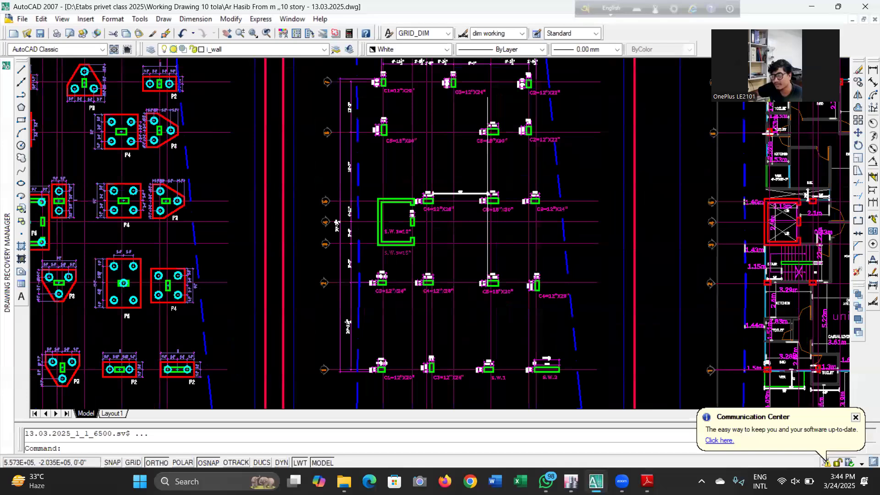
{"action": "scroll", "coordinate": [569, 184], "scroll_direction": "down", "scroll_amount": 5}
{"action": "scroll", "coordinate": [569, 184], "scroll_direction": "down", "scroll_amount": 3}
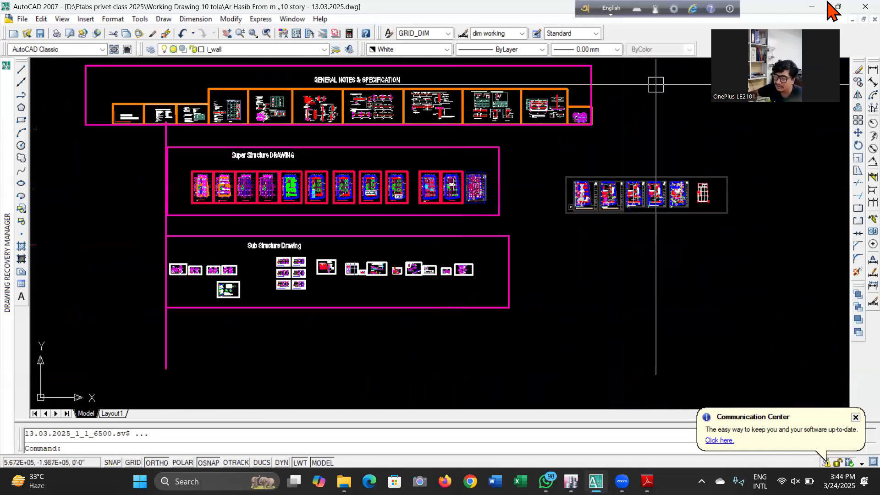
Minimize the drawing and PDF reader windows and return to the ETABS model
{"action": "left_click", "coordinate": [811, 7]}
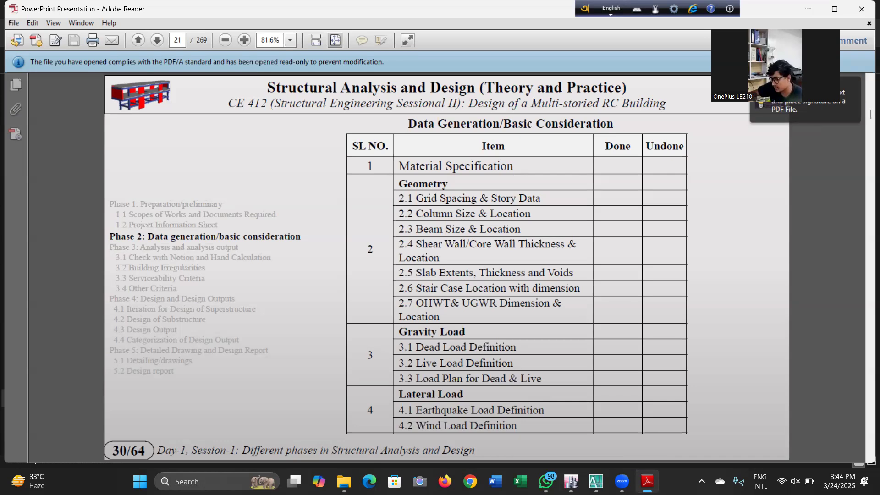
{"action": "left_click", "coordinate": [808, 9]}
{"action": "mouse_move", "coordinate": [570, 481]}
{"action": "left_click", "coordinate": [564, 446]}
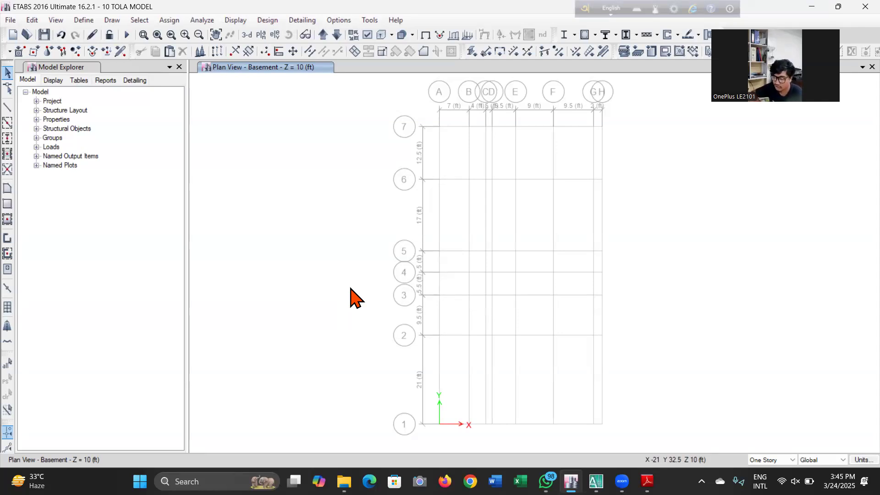
Open the material definitions, add a copy of the 4000Psi material and name it FC Stone -3000psi
{"action": "left_click", "coordinate": [85, 21]}
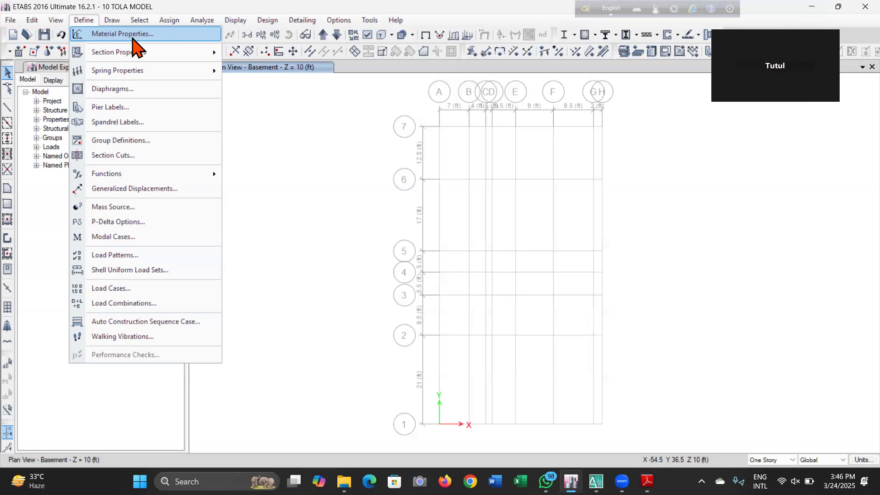
{"action": "left_click", "coordinate": [132, 34]}
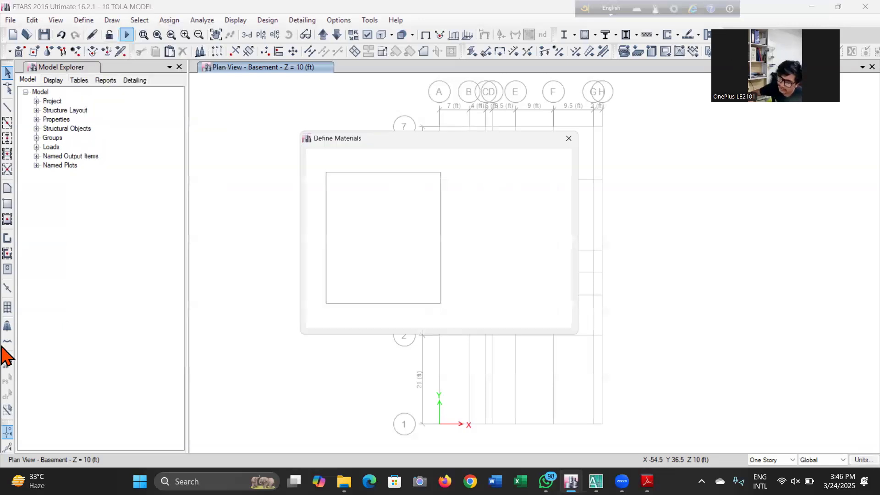
{"action": "left_click", "coordinate": [376, 183]}
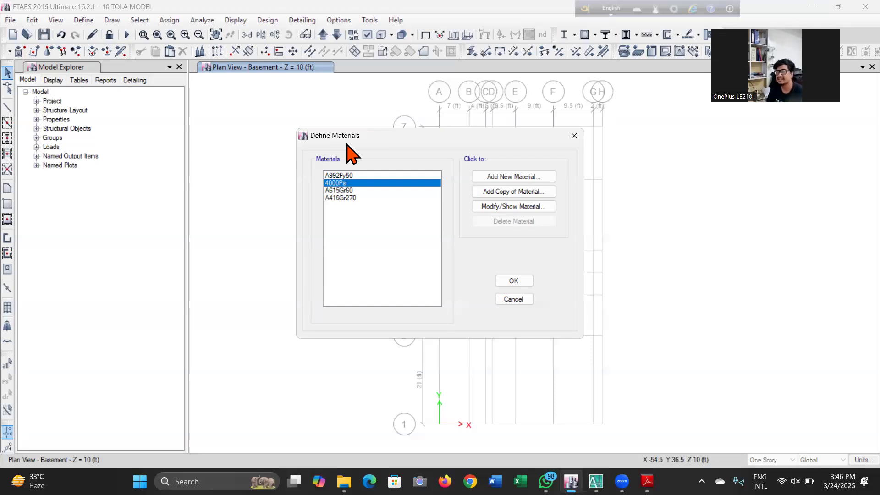
{"action": "left_click", "coordinate": [486, 196]}
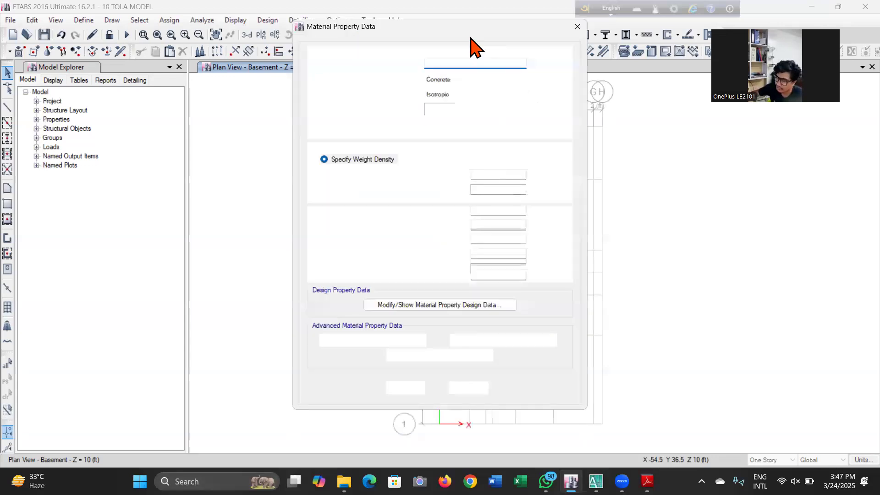
{"action": "double_click", "coordinate": [469, 60]}
{"action": "type", "text": "FC"}
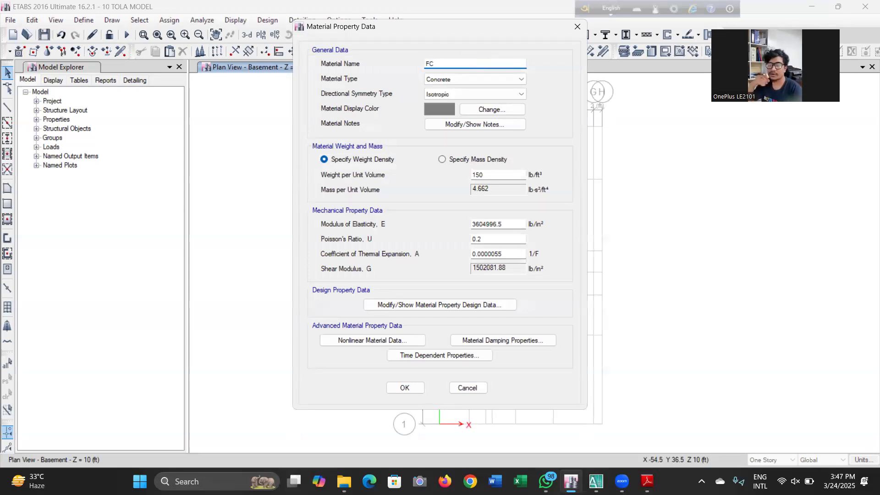
{"action": "type", "text": " S"}
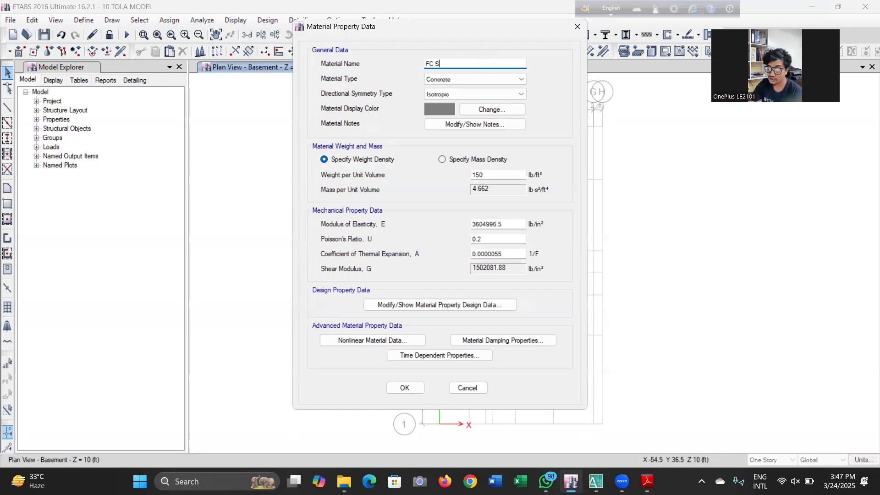
{"action": "type", "text": "tone "}
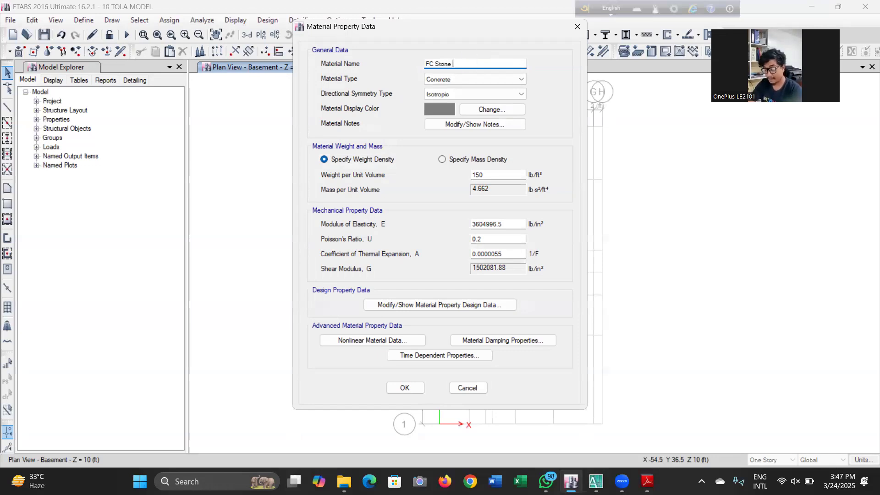
{"action": "type", "text": "-3"}
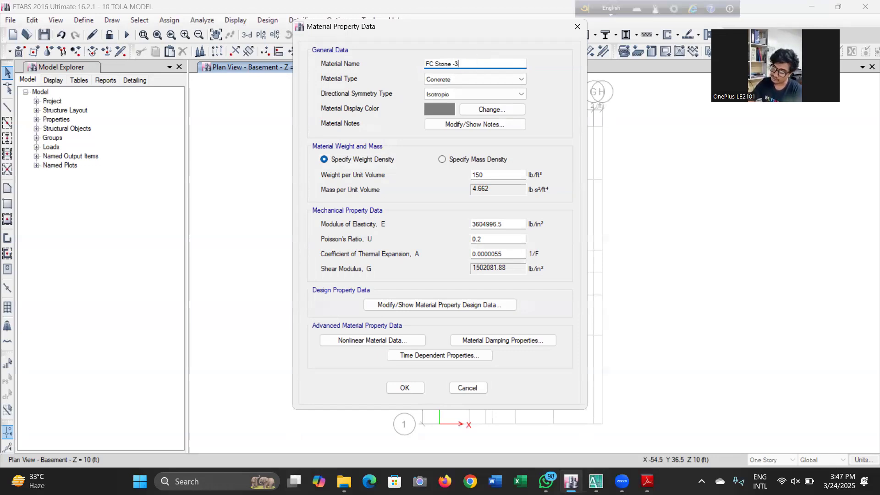
{"action": "type", "text": "000psi"}
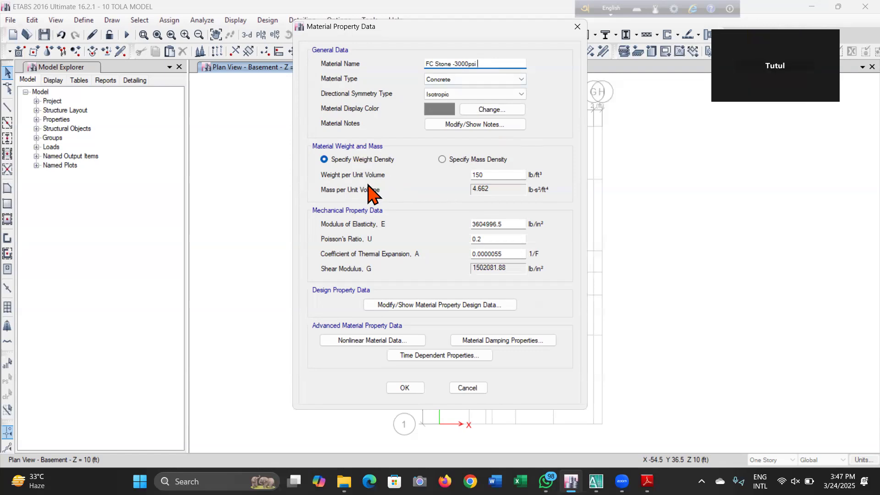
Set the FC Stone material's modulus of elasticity to 3122018.578 lb/in²
{"action": "left_click", "coordinate": [518, 175]}
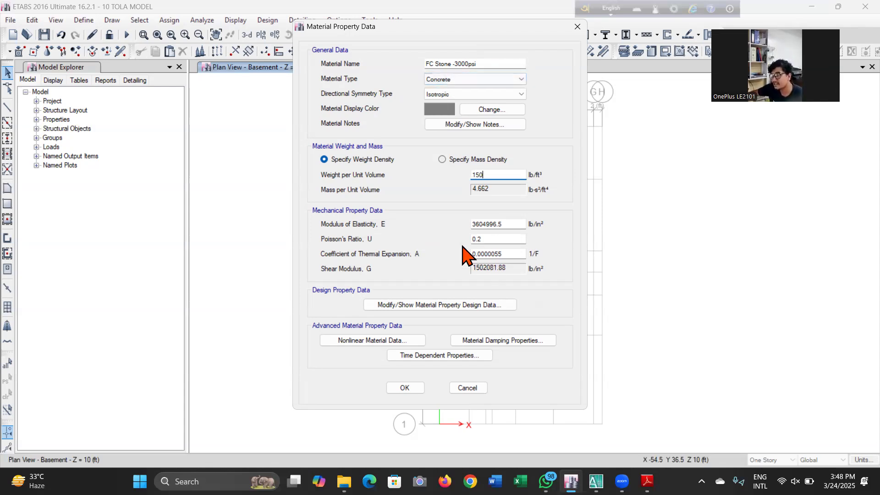
{"action": "left_click", "coordinate": [518, 223]}
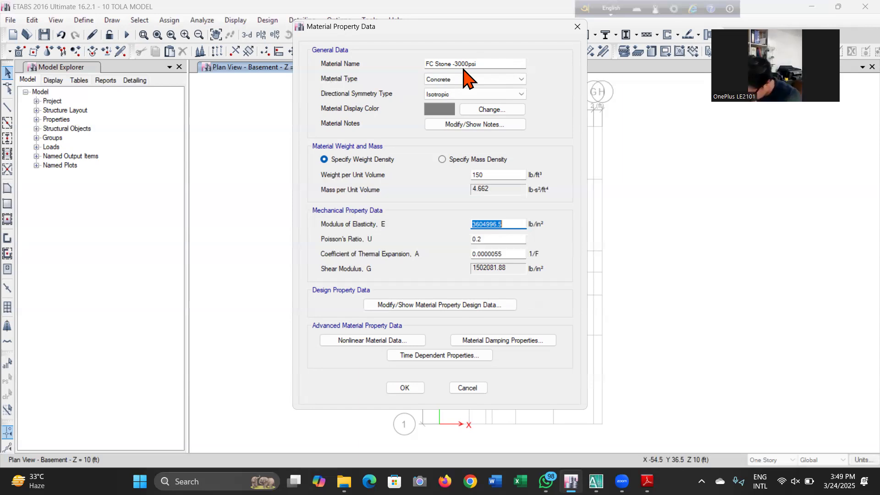
{"action": "type", "text": "312"}
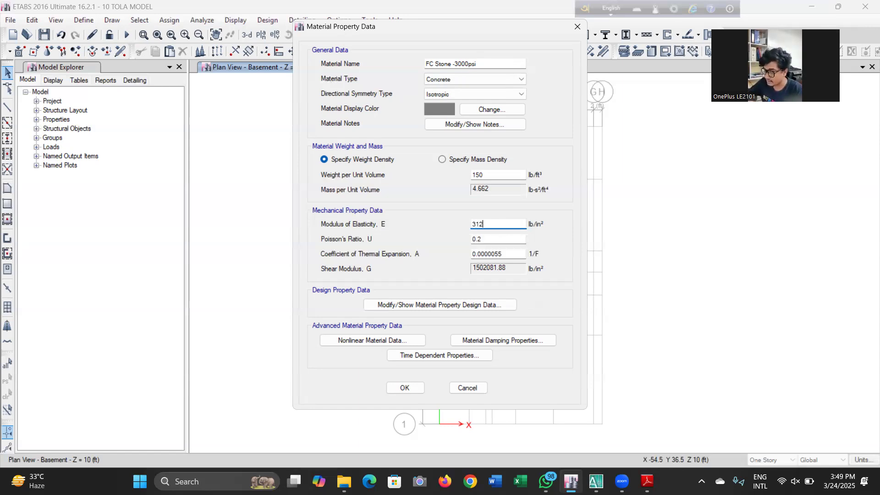
{"action": "type", "text": "2018"}
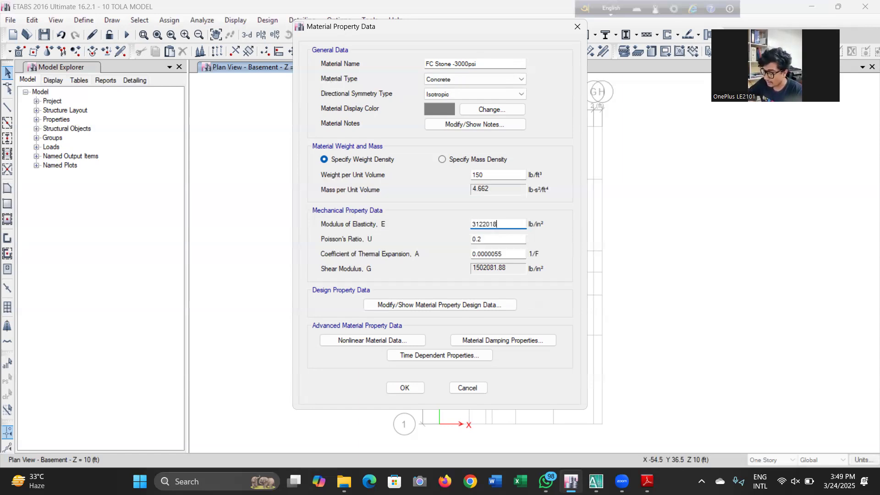
{"action": "type", "text": ".5"}
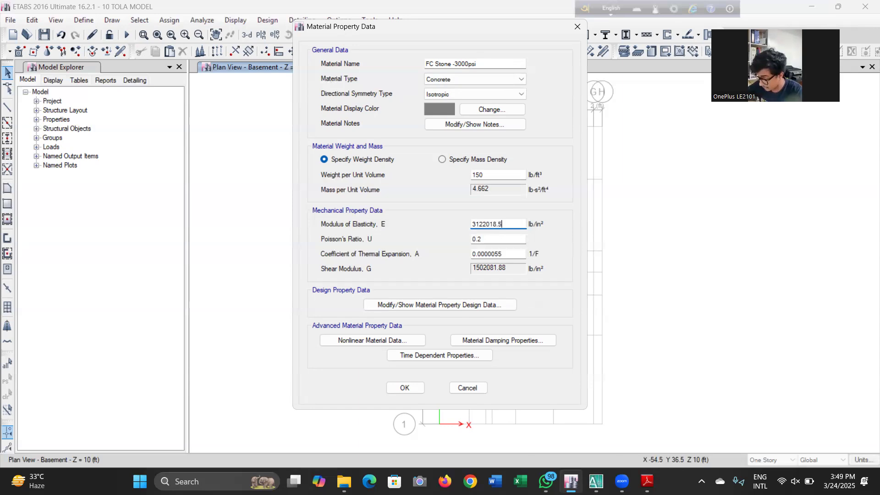
{"action": "type", "text": "78"}
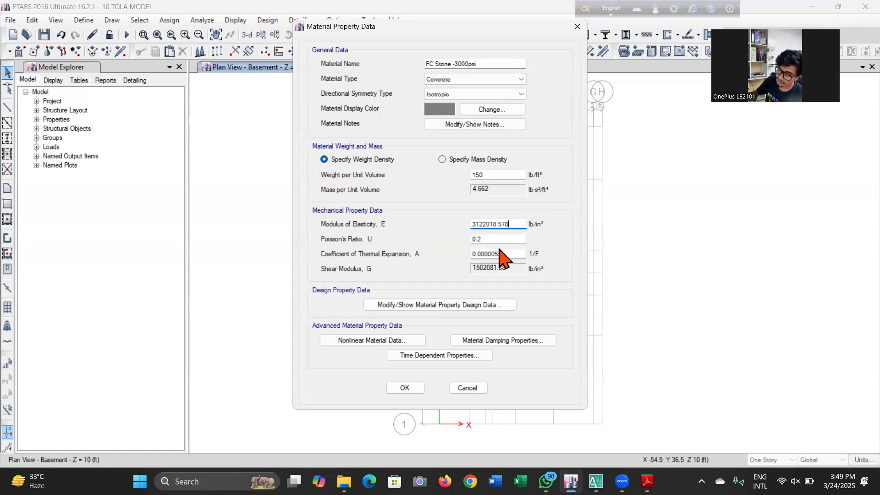
Set the specified concrete compressive strength f'c to 3000 lb/in² and confirm the FC Stone material
{"action": "left_click", "coordinate": [490, 63]}
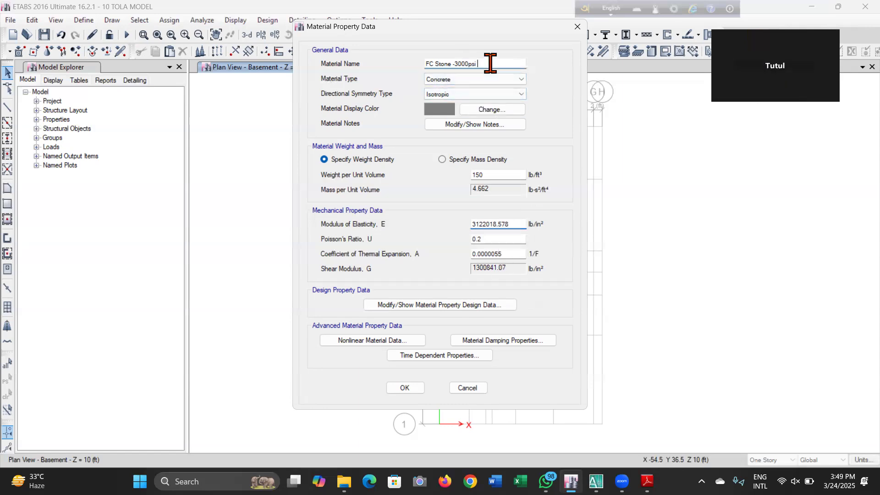
{"action": "left_click", "coordinate": [385, 305]}
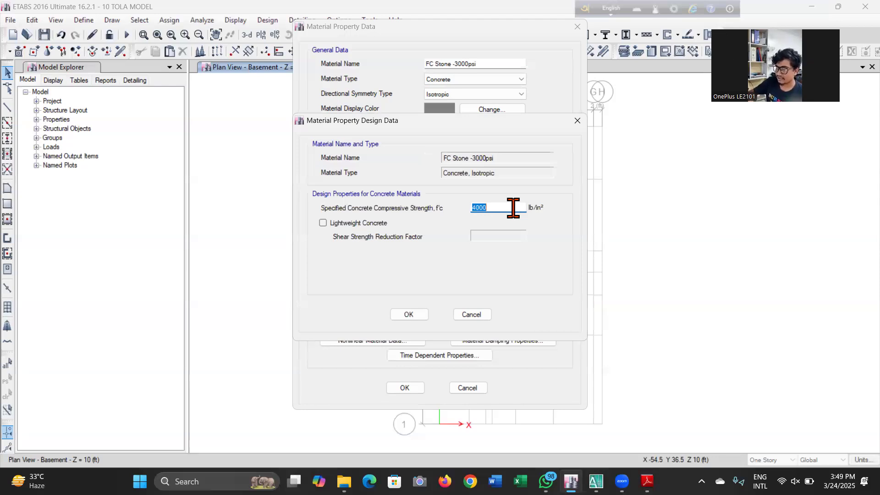
{"action": "type", "text": "3000"}
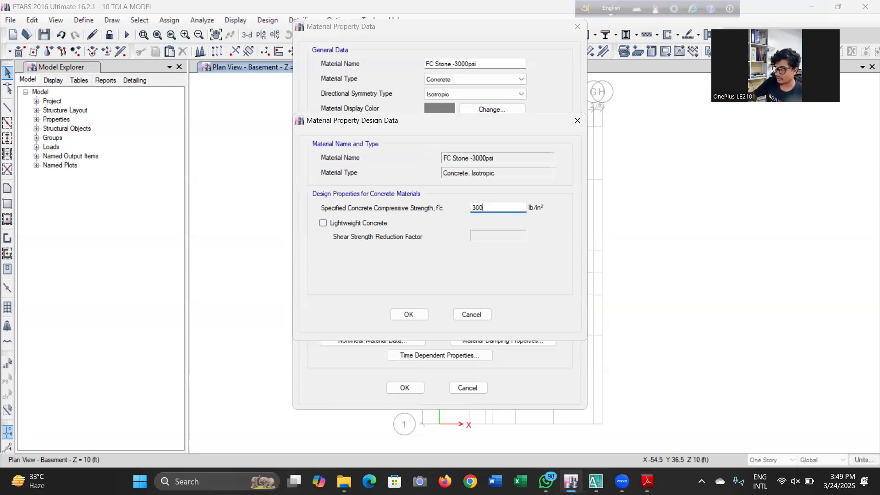
{"action": "left_click", "coordinate": [408, 313]}
{"action": "left_click", "coordinate": [405, 388]}
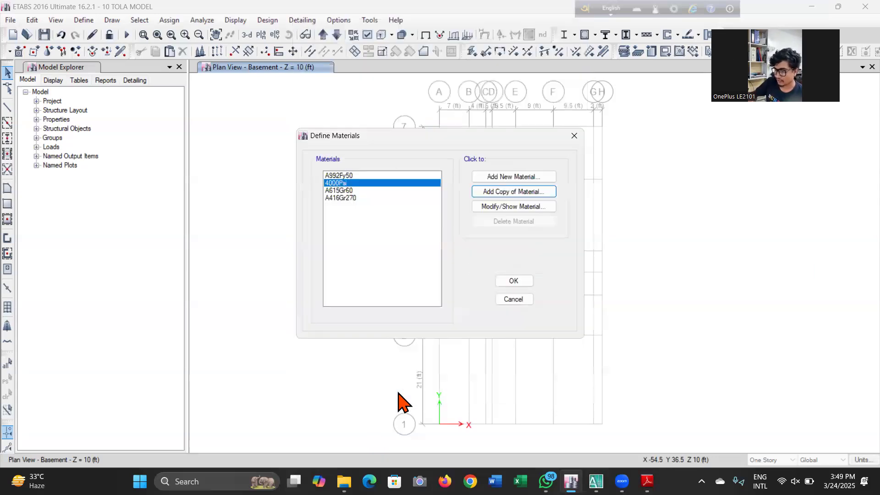
Add a copy of the FC Stone -3000psi material and name it FC Brick - 3000psi
{"action": "left_click", "coordinate": [362, 205]}
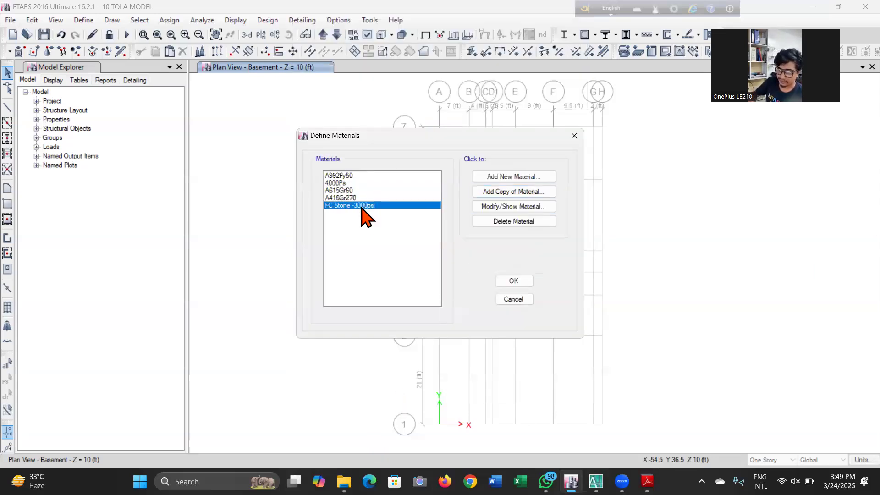
{"action": "left_click", "coordinate": [526, 192]}
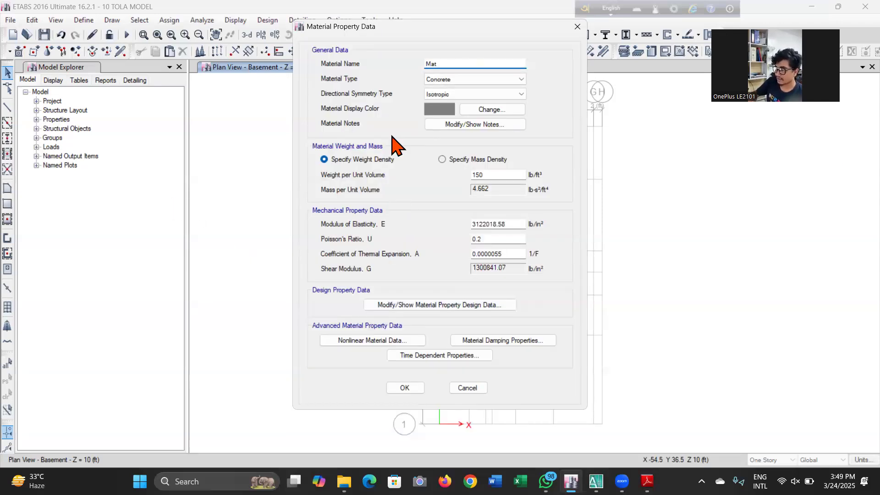
{"action": "double_click", "coordinate": [454, 64]}
{"action": "type", "text": "f"}
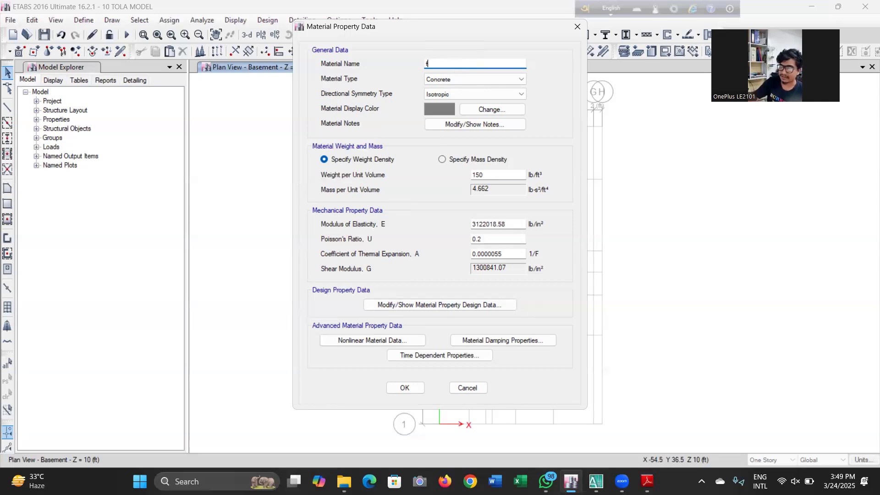
{"action": "key", "text": "BackSpace"}
{"action": "type", "text": "F"}
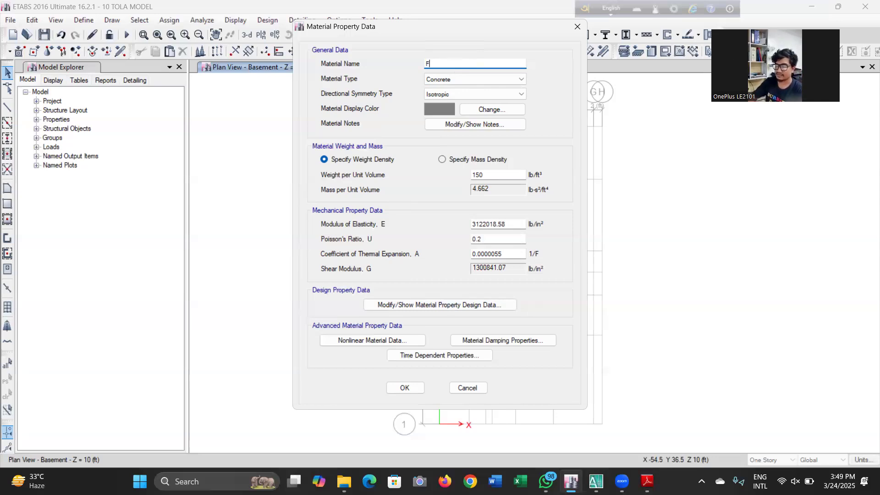
{"action": "type", "text": "C B"}
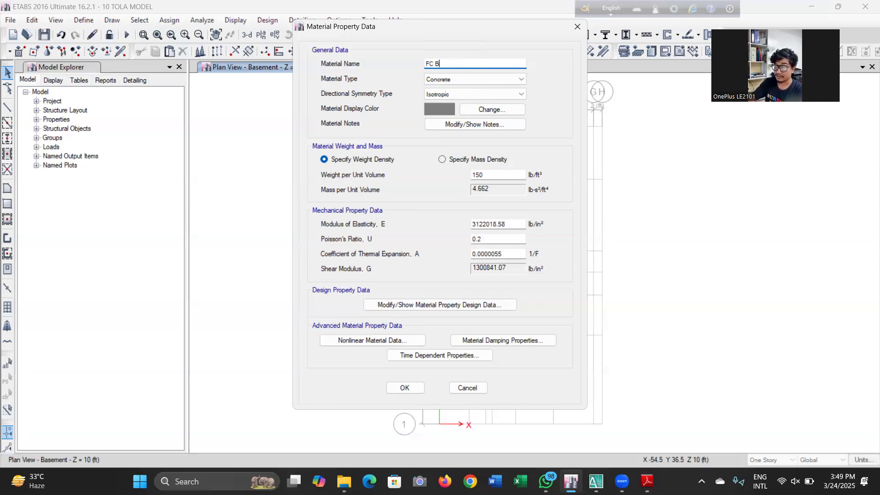
{"action": "type", "text": "rick - "}
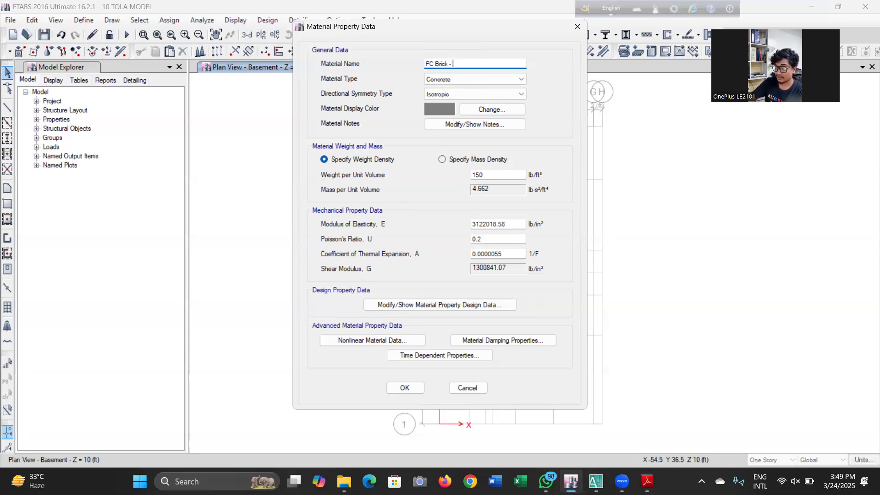
{"action": "type", "text": "3000psi"}
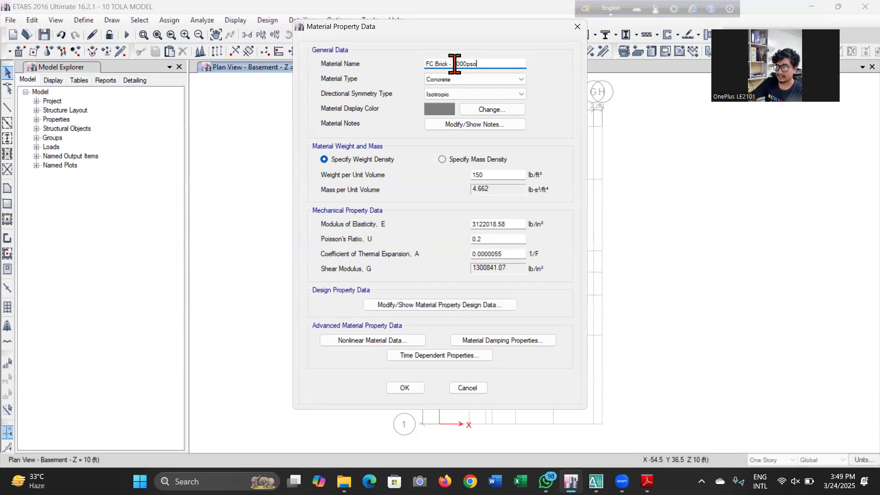
{"action": "key", "text": "BackSpace"}
{"action": "type", "text": "i"}
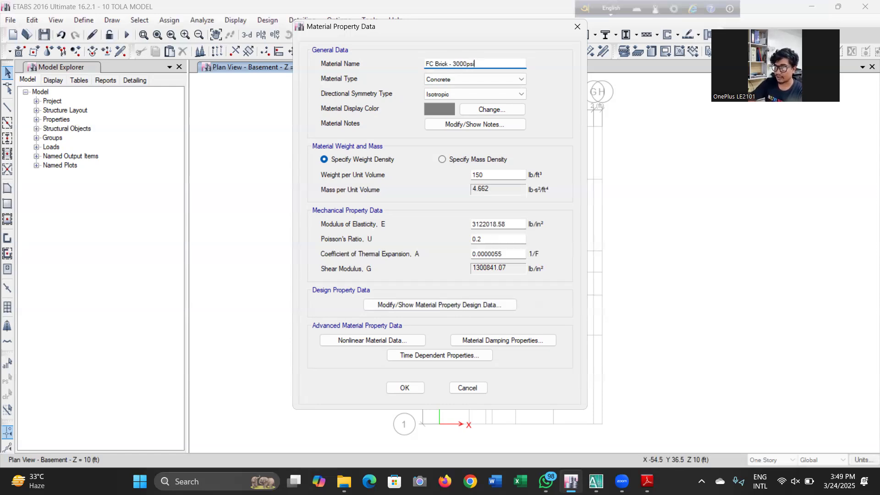
Set the FC Brick material's weight per unit volume to 120 lb/ft³ and modulus of elasticity to 2409979.252 lb/in²
{"action": "double_click", "coordinate": [513, 176]}
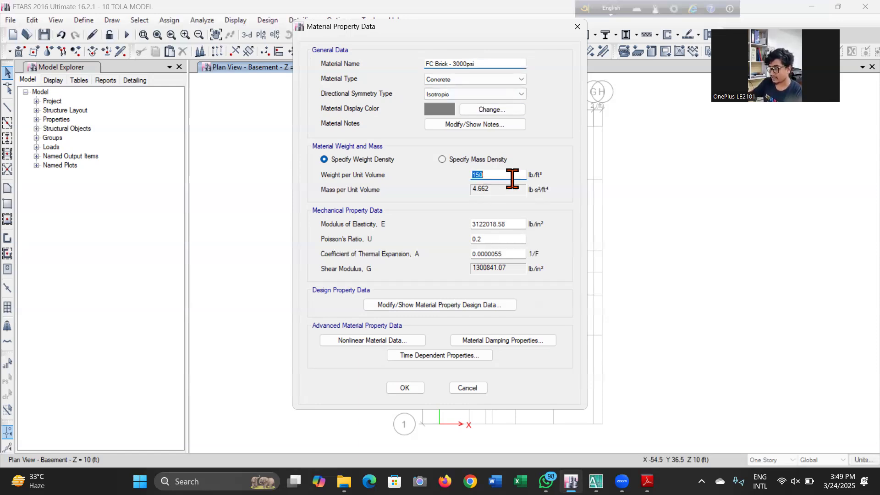
{"action": "type", "text": "120"}
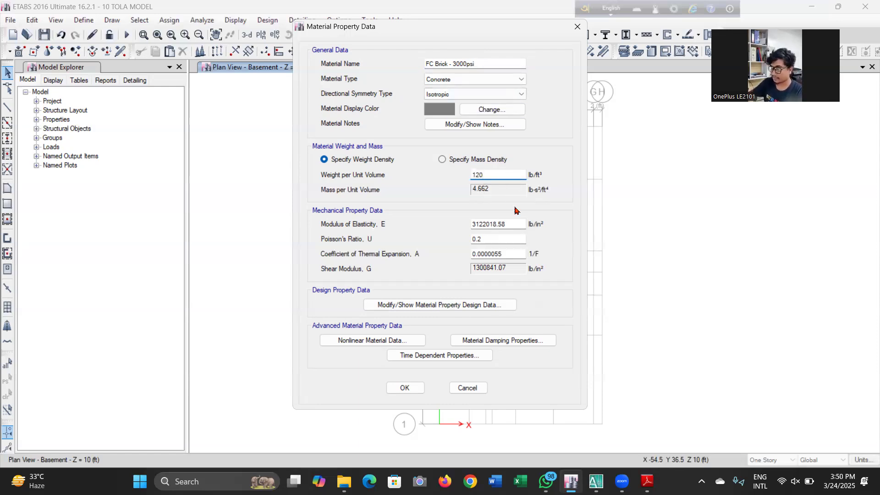
{"action": "double_click", "coordinate": [515, 226]}
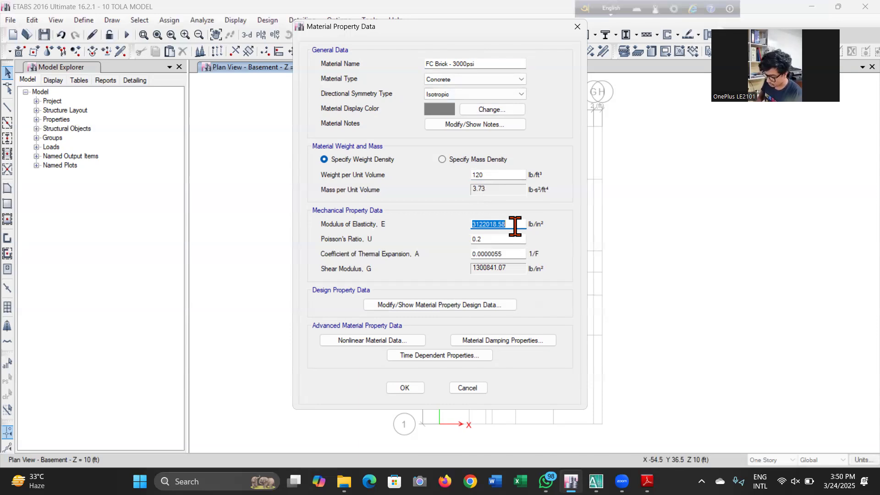
{"action": "type", "text": "24"}
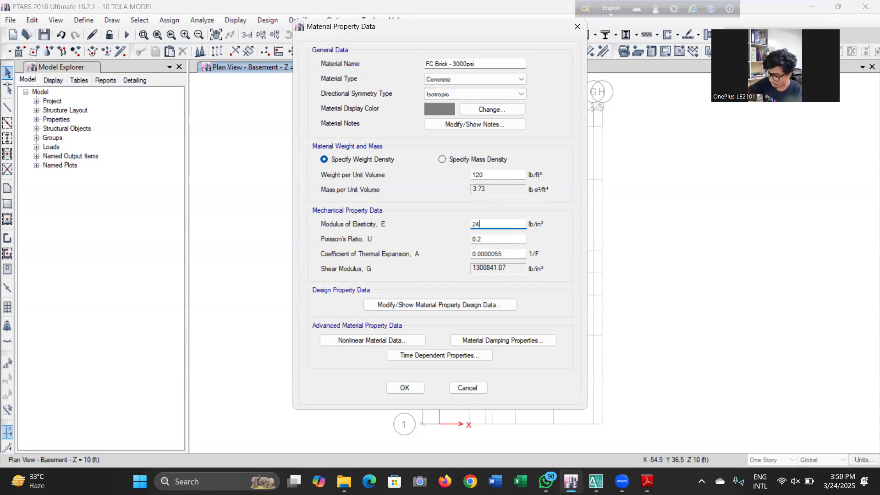
{"action": "type", "text": "09979.2"}
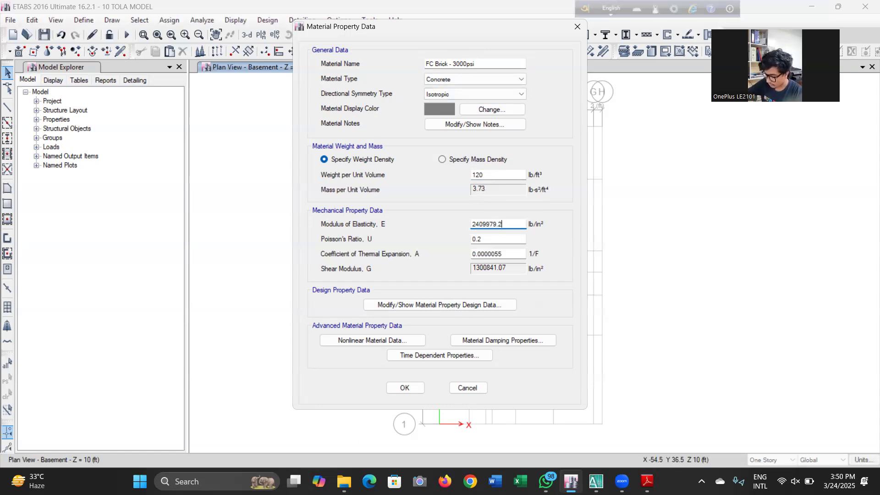
{"action": "type", "text": "52"}
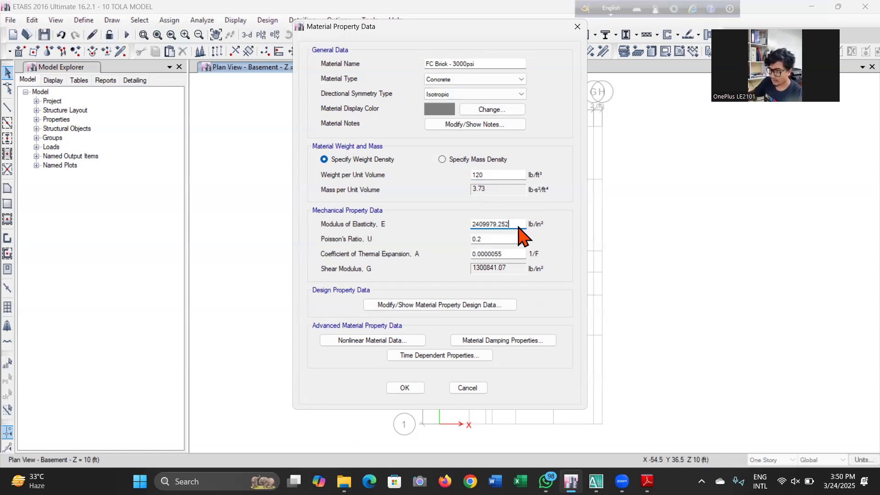
{"action": "left_click", "coordinate": [504, 253]}
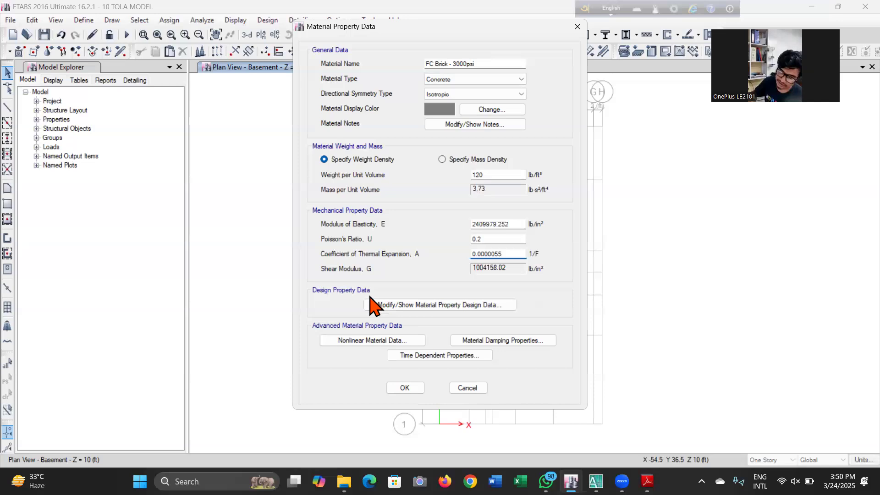
Open the material's design property data, close it, and confirm the FC Brick - 3000psi material
{"action": "left_click", "coordinate": [391, 306]}
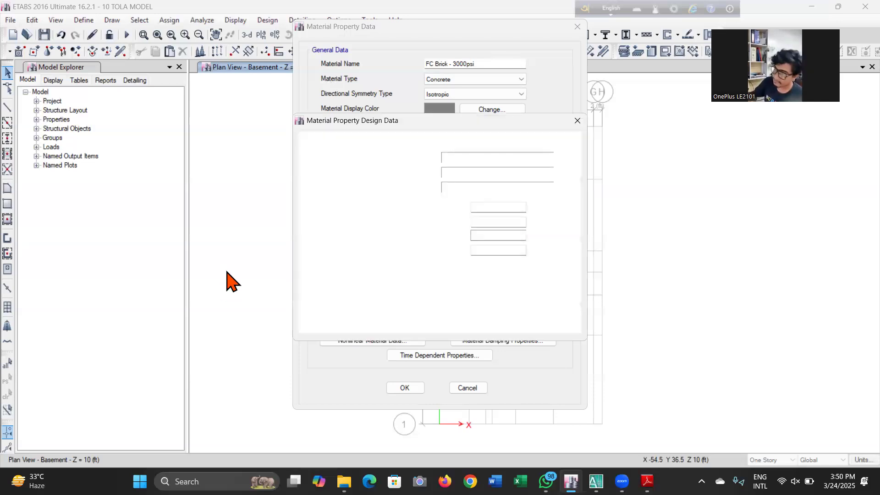
{"action": "left_click", "coordinate": [417, 315]}
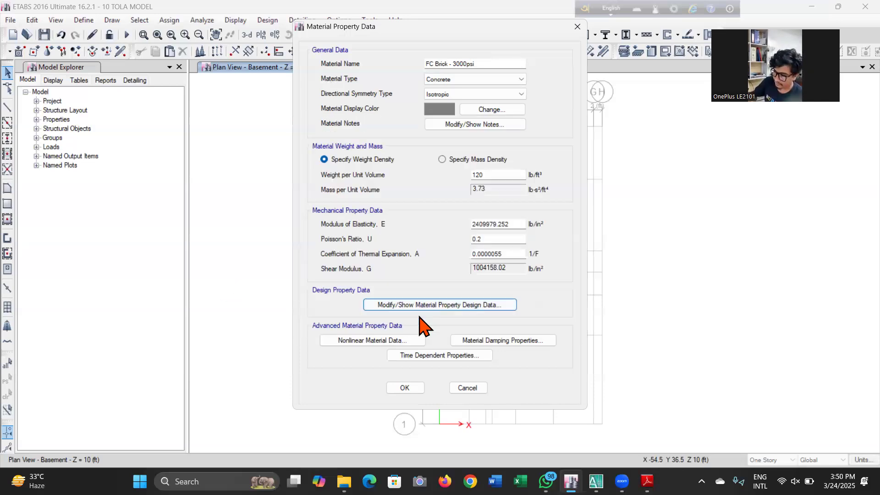
{"action": "left_click", "coordinate": [413, 388]}
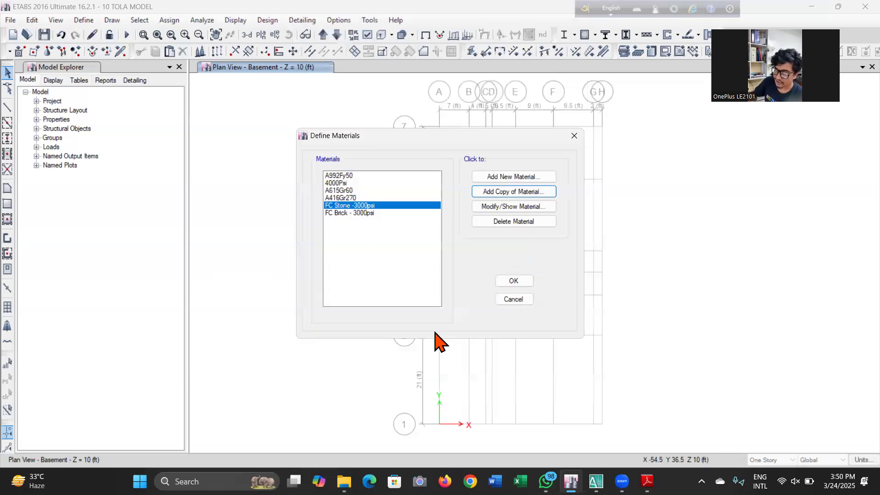
Close the material definitions and save the model
{"action": "left_click", "coordinate": [510, 283]}
{"action": "left_click", "coordinate": [43, 34]}
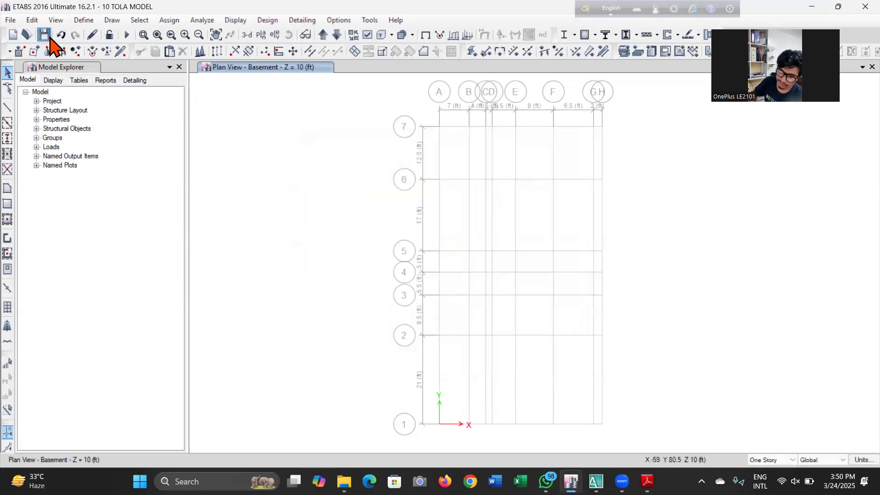